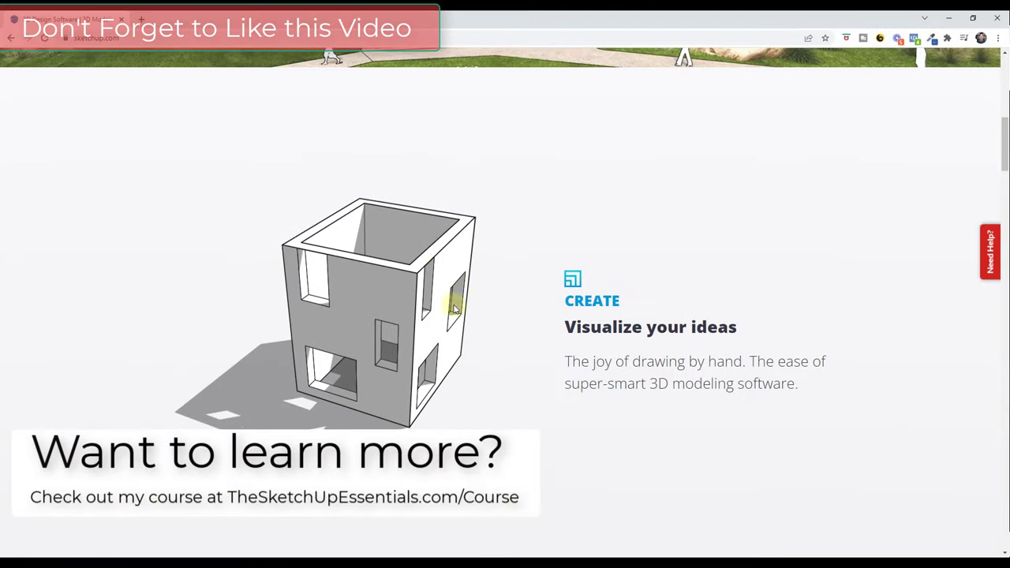
Examine the building illustrations on the SketchUp home page as reference for the model to recreate.
scroll(454, 209, up, 5)
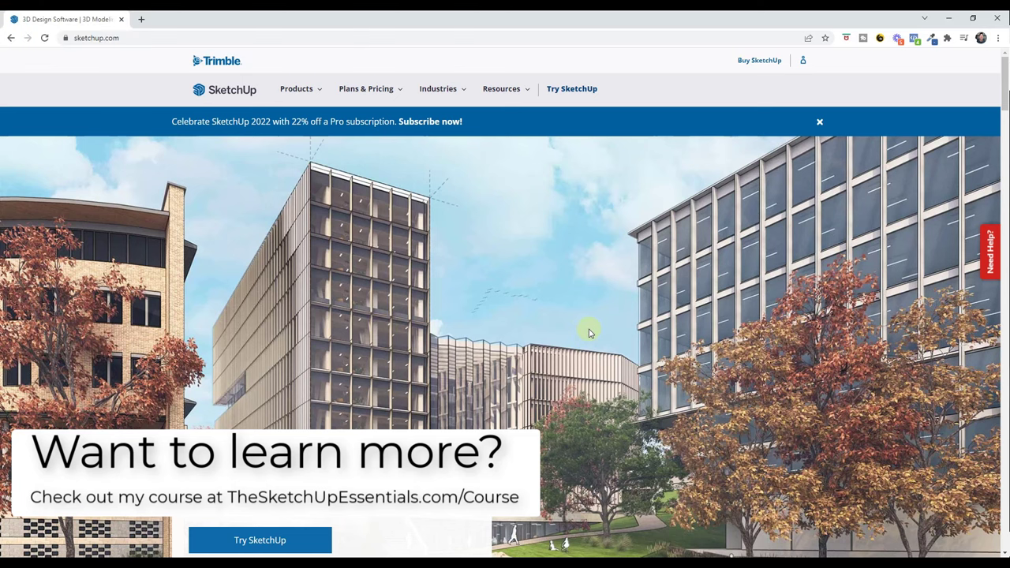
scroll(581, 327, down, 5)
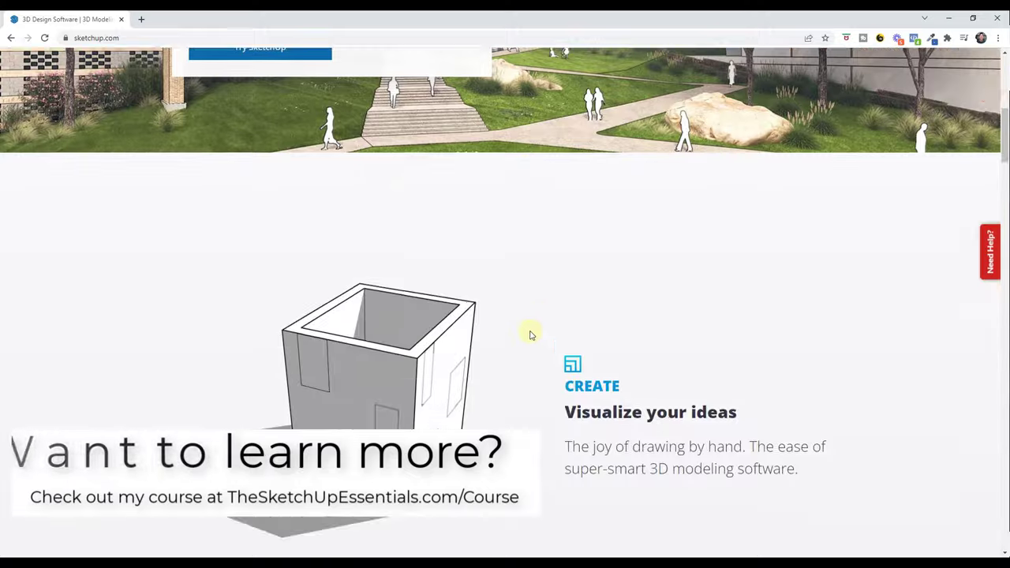
scroll(330, 337, down, 2)
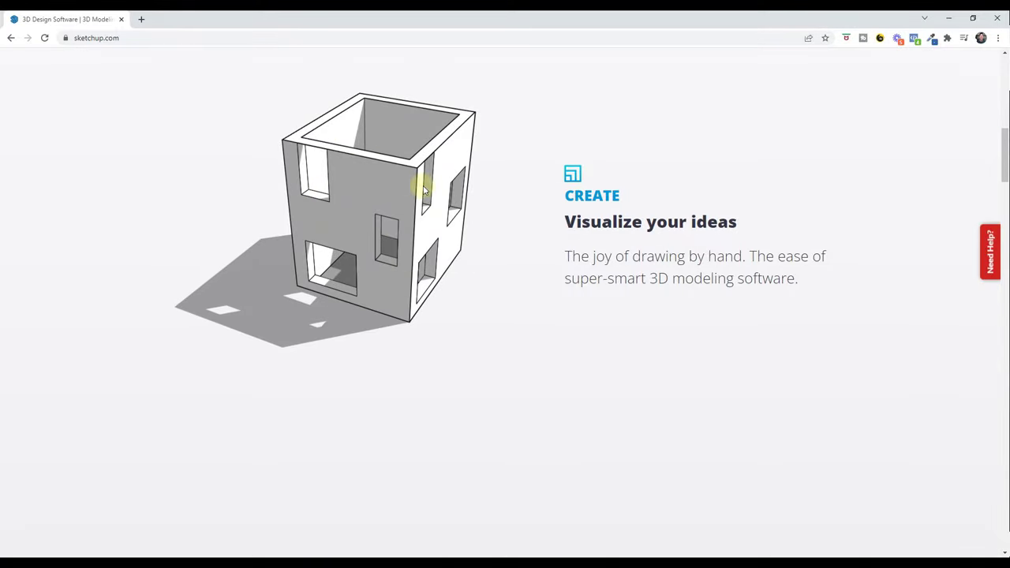
scroll(444, 186, down, 2)
scroll(443, 189, down, 3)
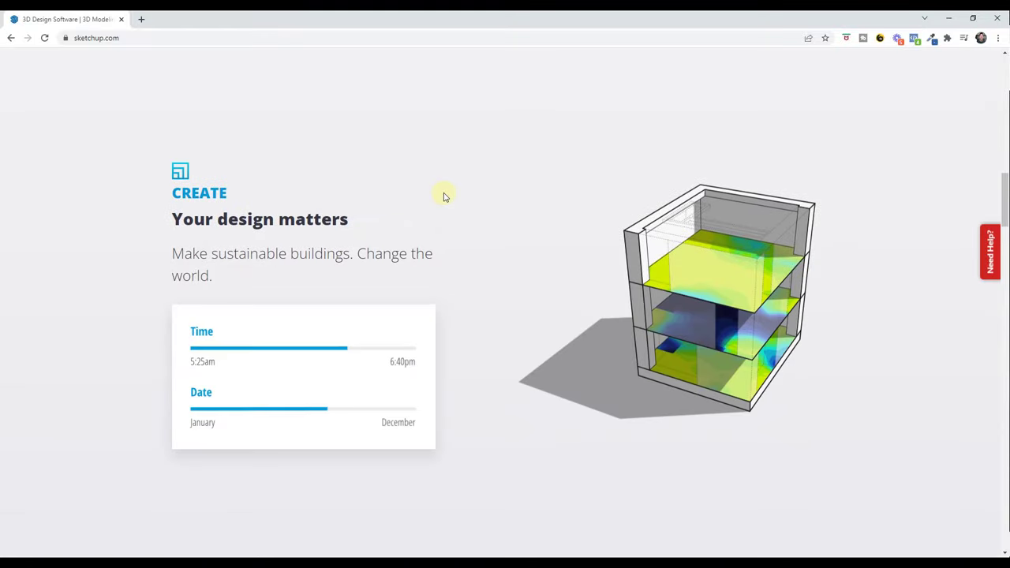
scroll(443, 196, down, 7)
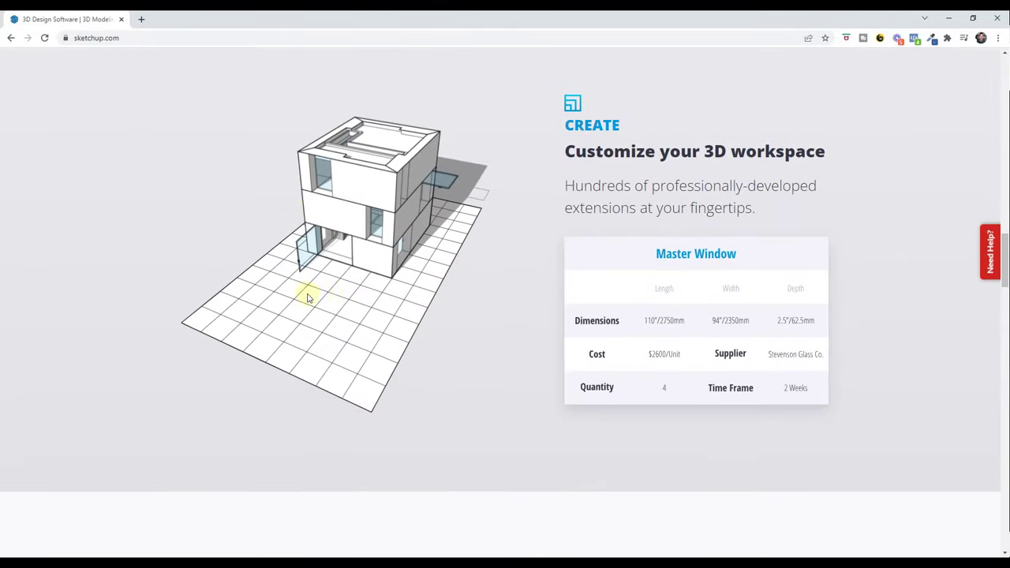
scroll(465, 307, down, 7)
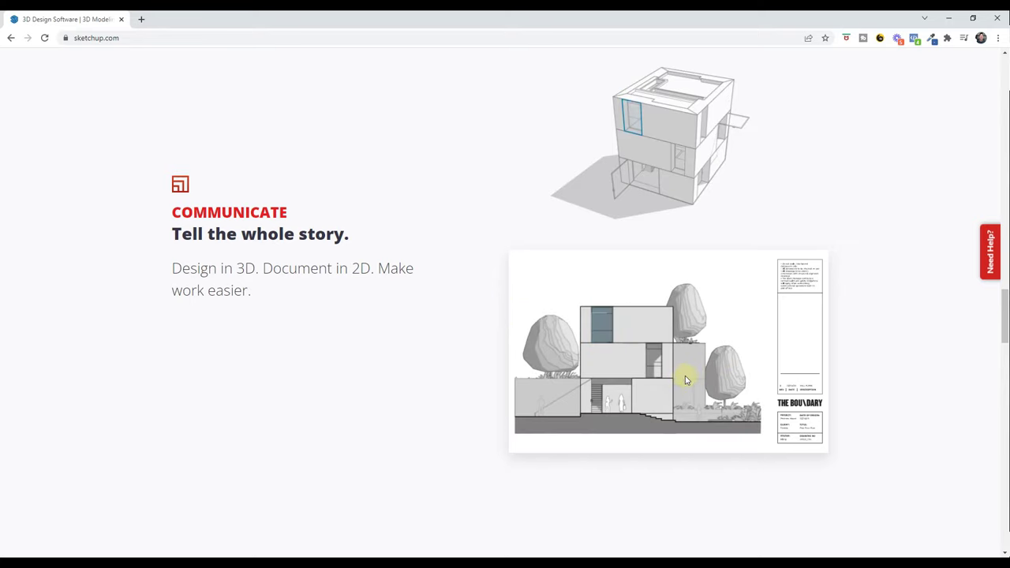
scroll(698, 375, down, 3)
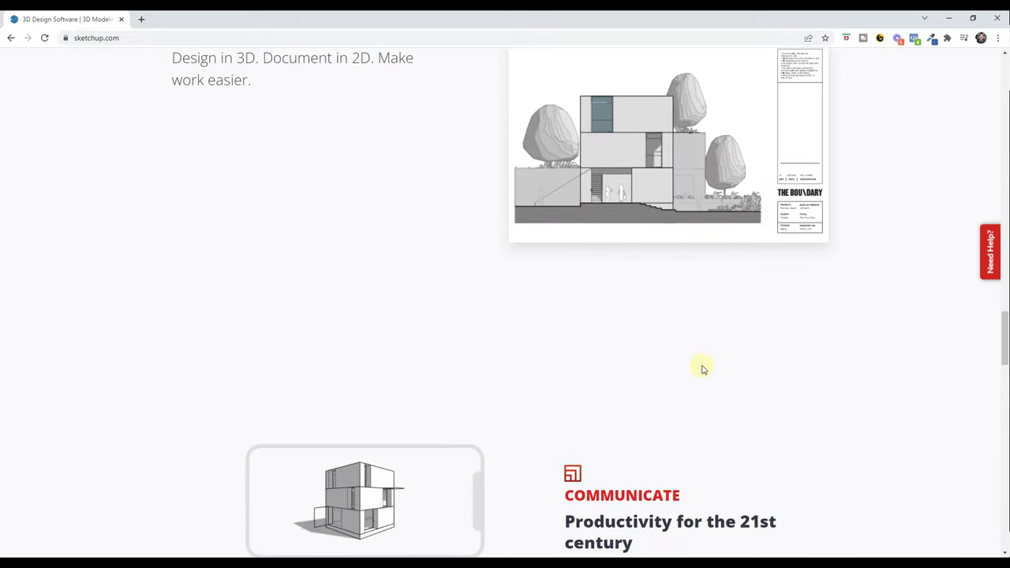
scroll(705, 357, up, 3)
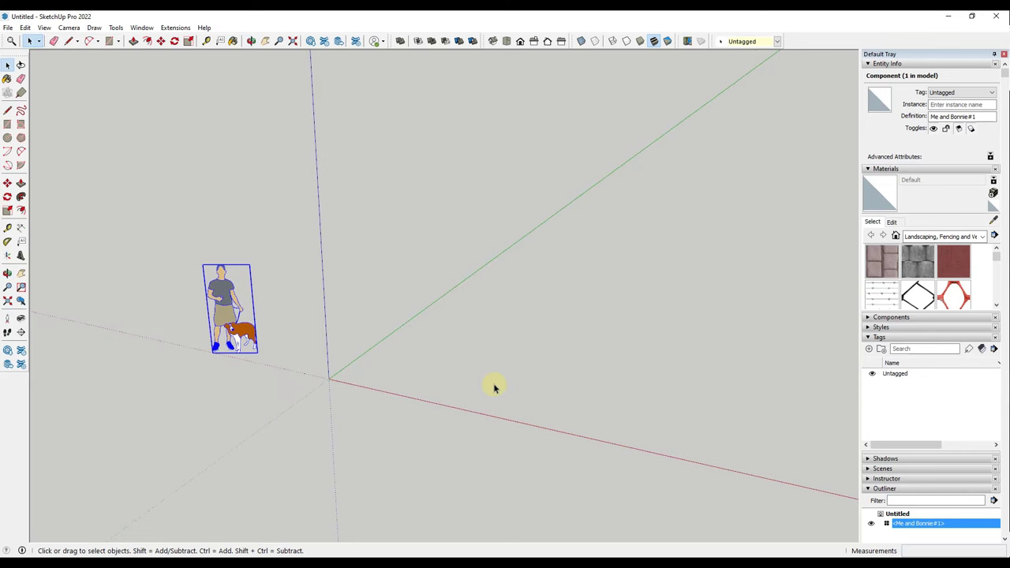
In SketchUp Pro, draw a 30' by 30' rectangle on the ground plane, starting at the origin.
key(r)
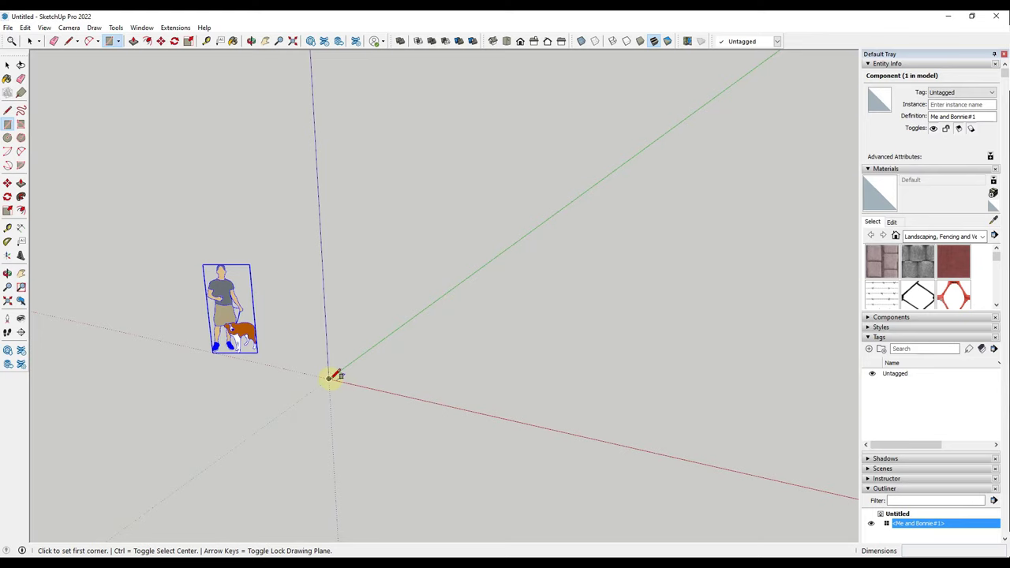
click(329, 378)
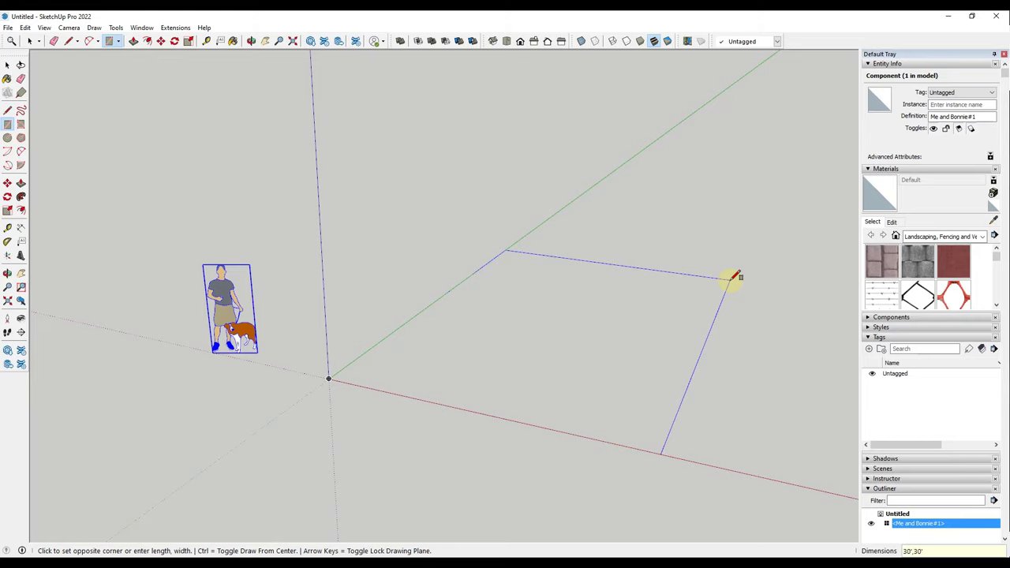
click(734, 276)
scroll(489, 284, down, 2)
middle_drag(457, 295, 615, 316)
key(space)
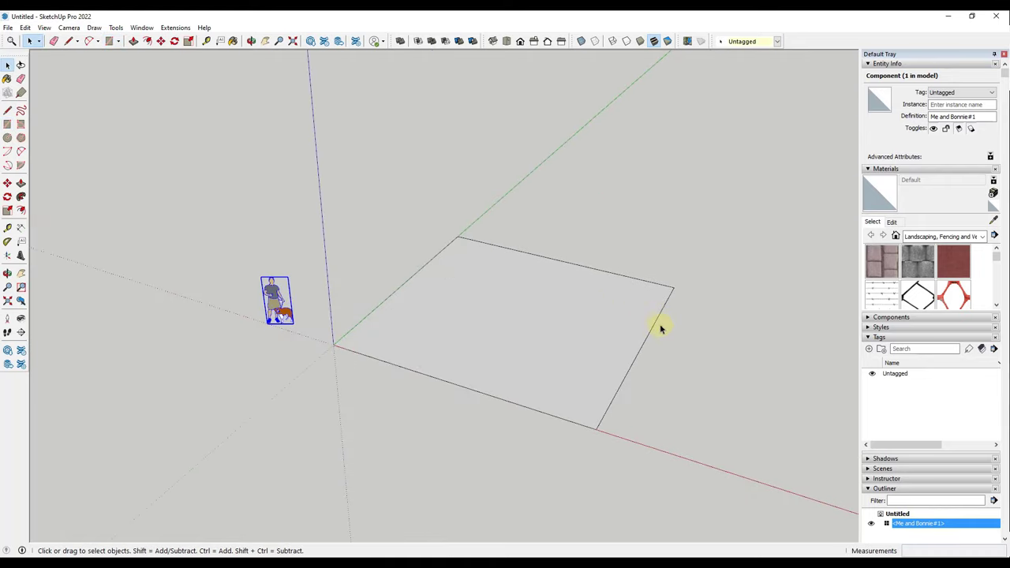
Offset the square's outline inward by 1' to define the wall thickness.
key(f)
click(650, 331)
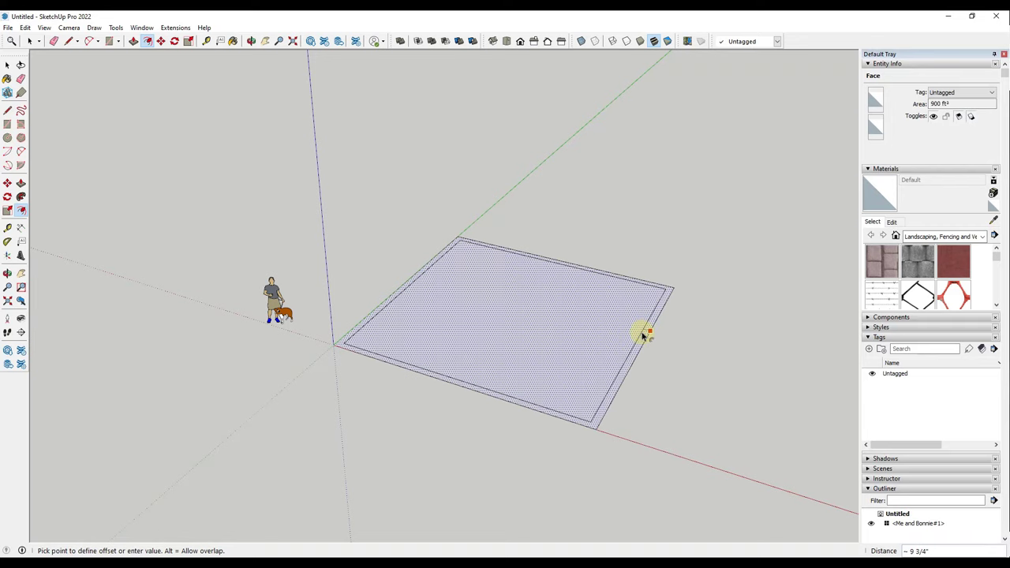
key(Return)
key(space)
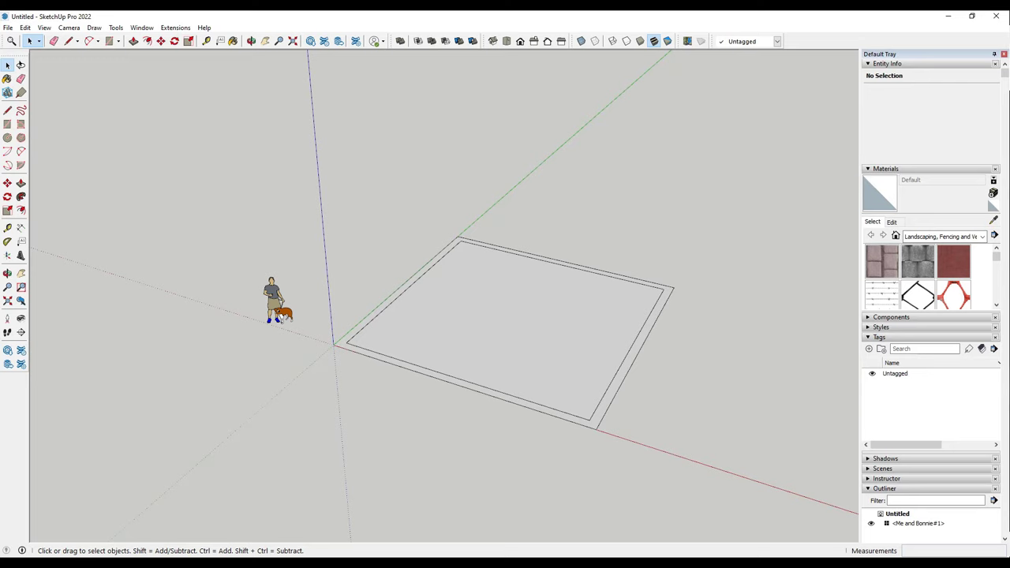
Push/Pull the ring between the two outlines up 12' to form the ground-floor walls.
key(p)
click(653, 322)
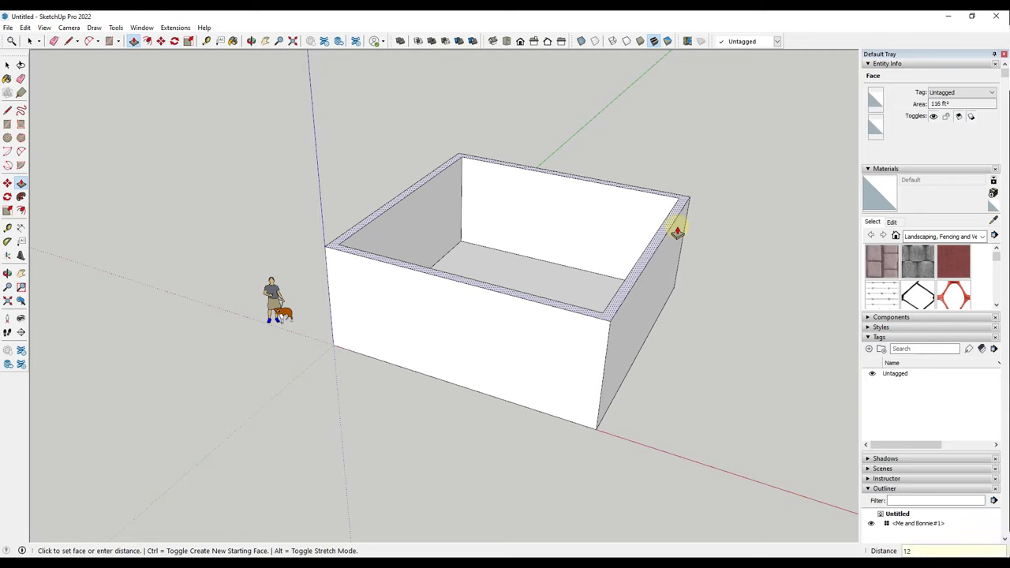
key(Return)
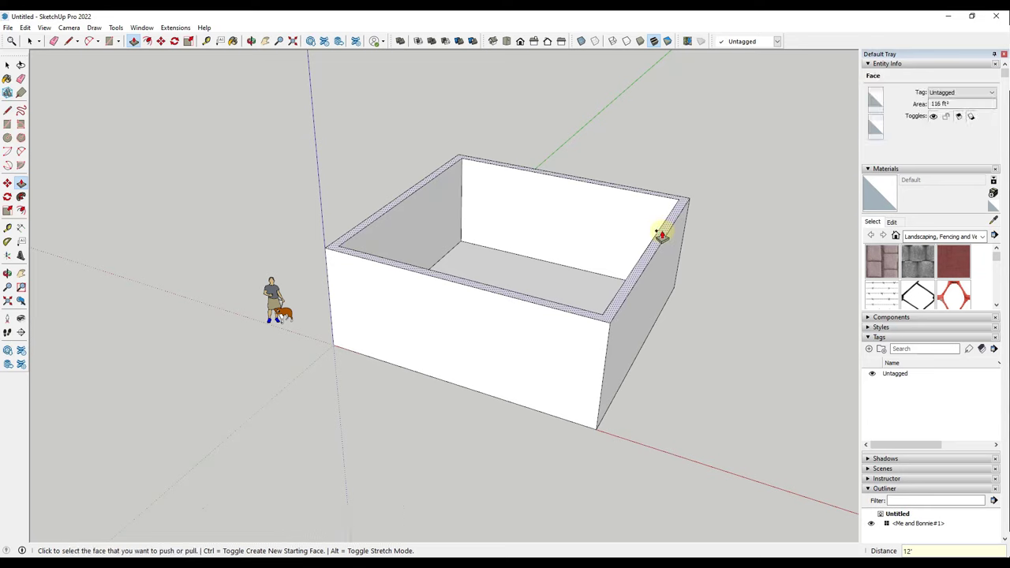
Extrude the walls' top face upward as two more 12' storeys, creating a new starting face for each so dividing edges remain.
click(661, 230)
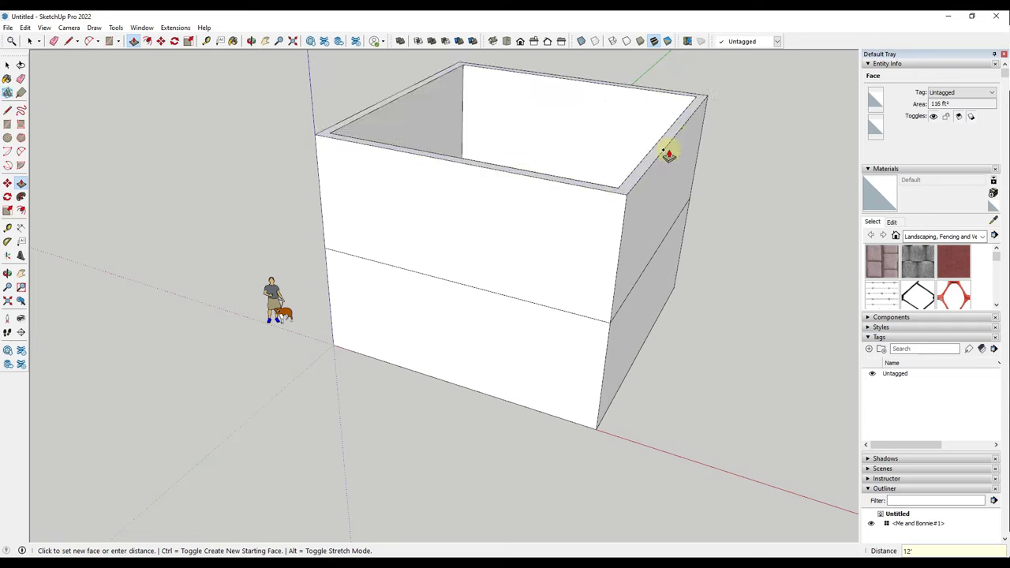
click(667, 150)
scroll(668, 149, down, 3)
click(639, 200)
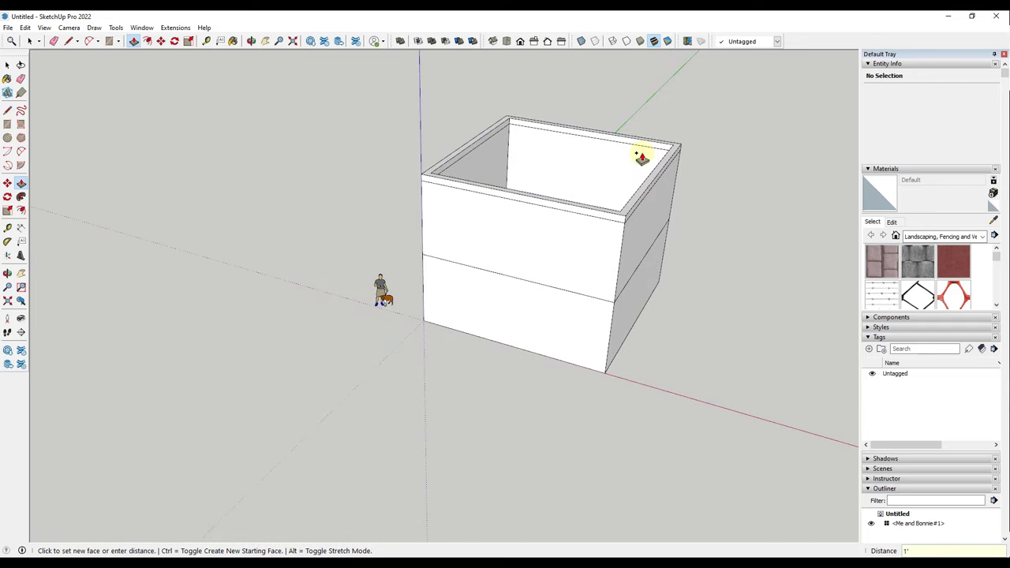
click(644, 177)
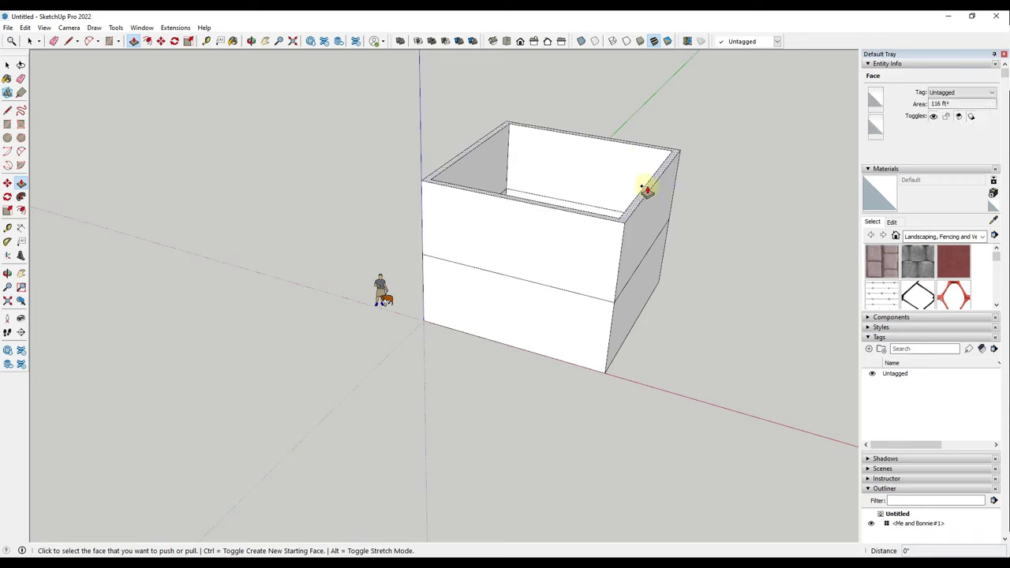
click(645, 189)
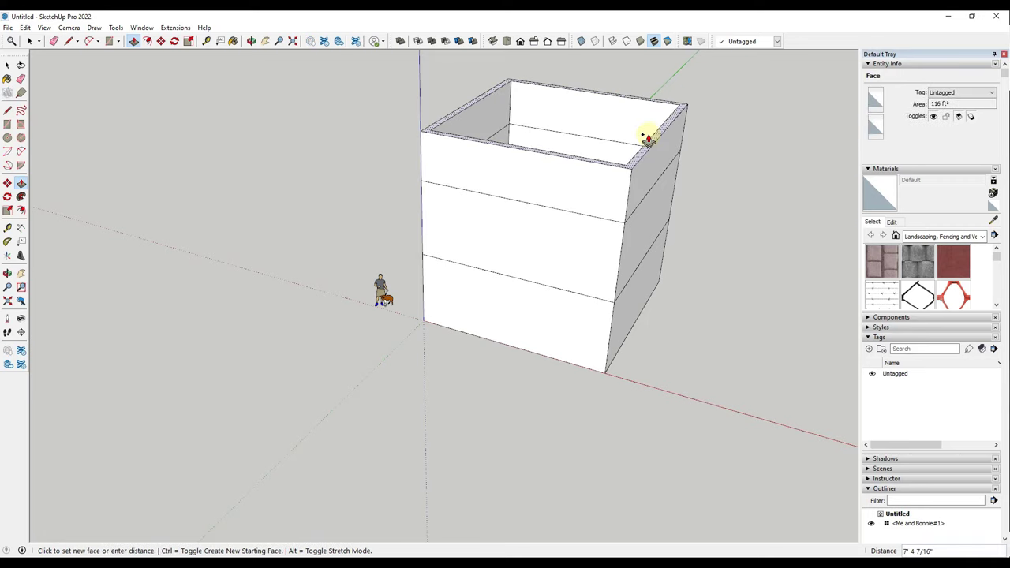
key(space)
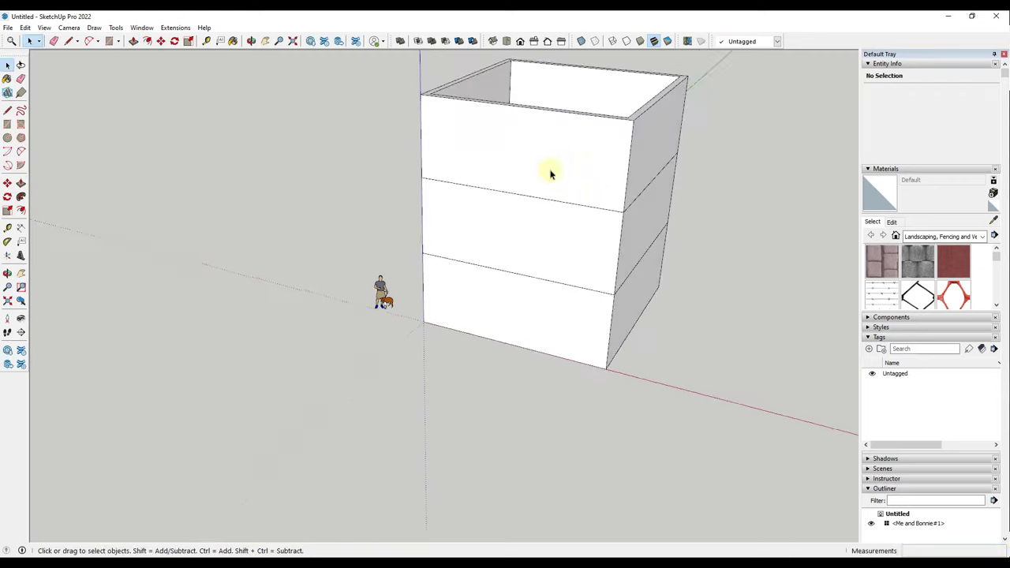
Draw a three-sided window outline with lines on the top storey's front wall near the blue axis, starting and ending on its upper edge.
middle_drag(623, 193, 641, 178)
scroll(587, 183, down, 2)
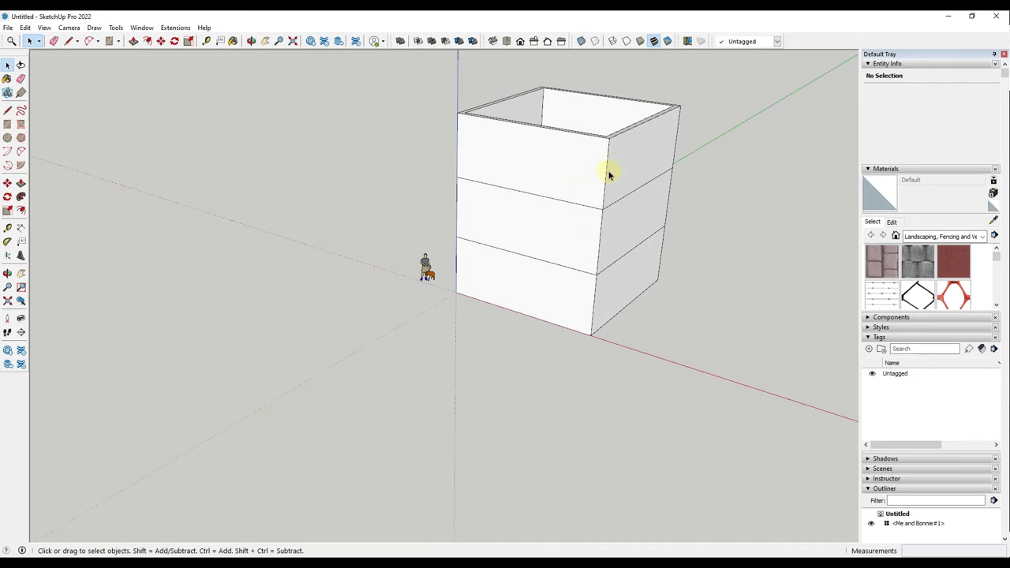
scroll(609, 175, up, 1)
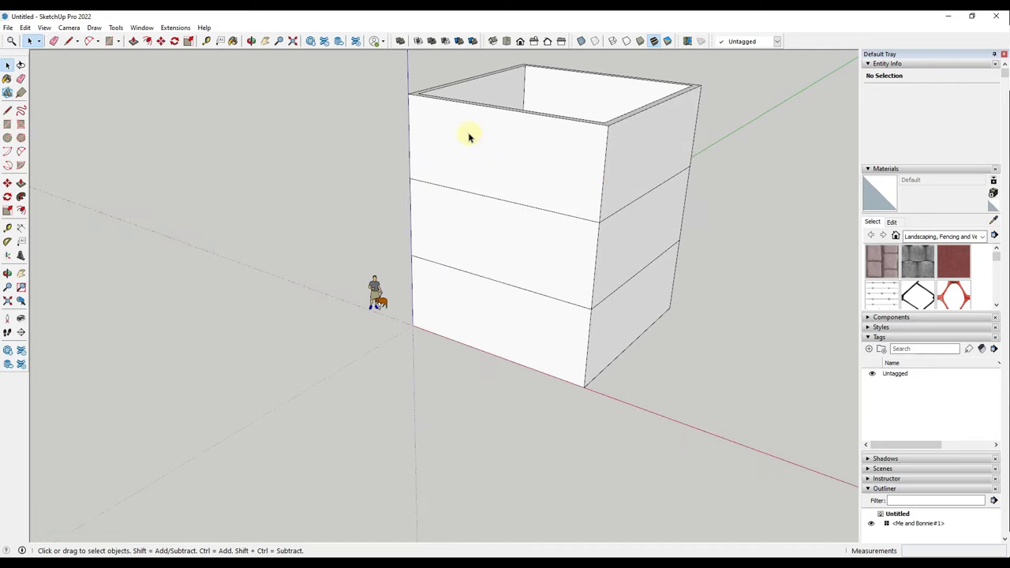
middle_drag(478, 133, 485, 136)
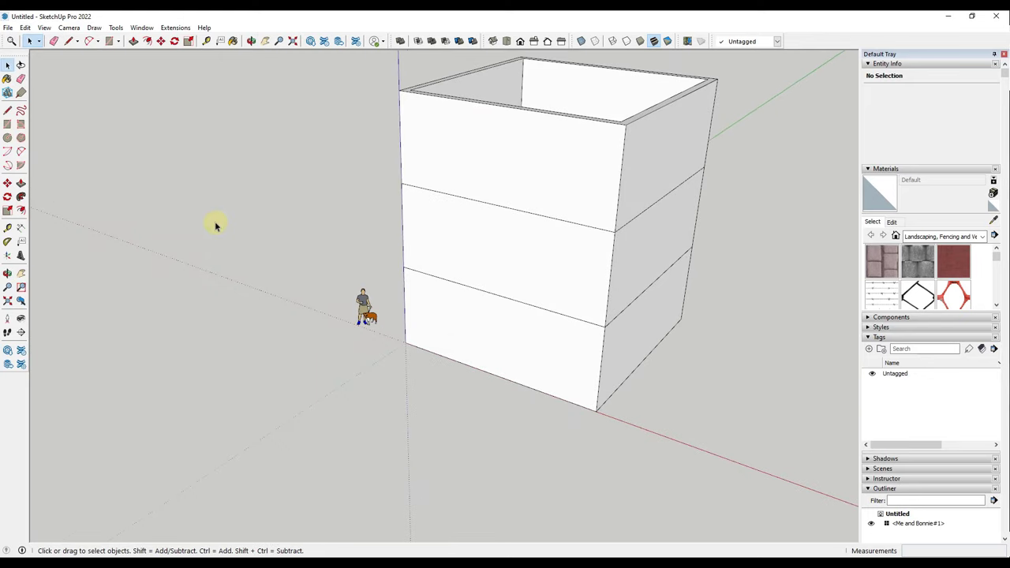
key(l)
scroll(418, 93, up, 2)
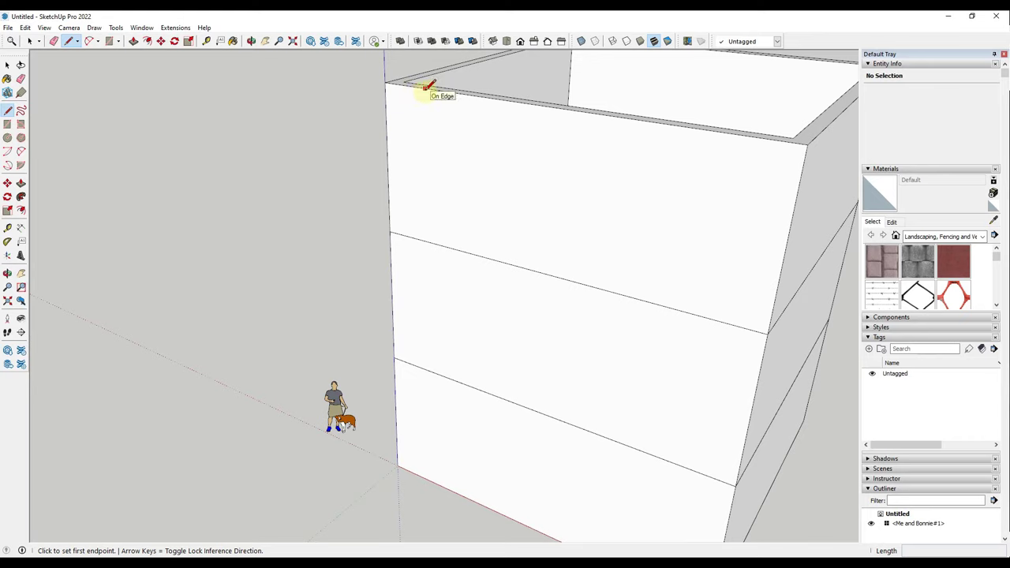
click(425, 88)
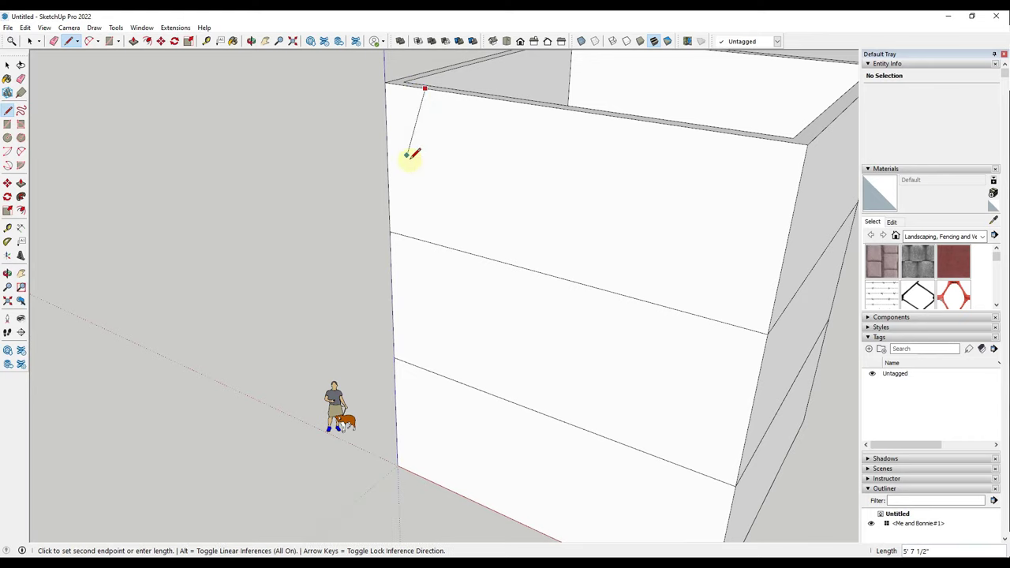
click(426, 193)
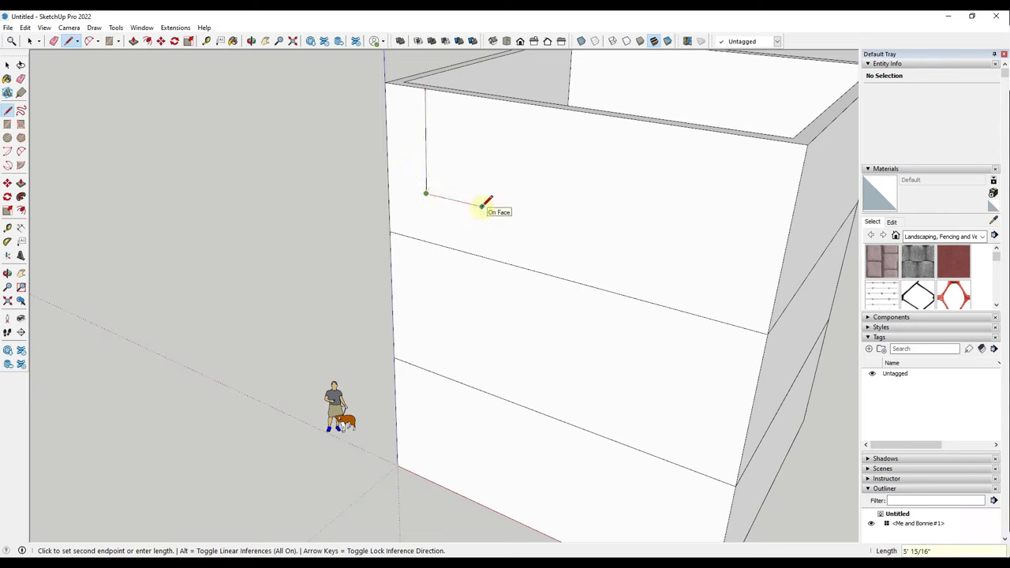
click(493, 208)
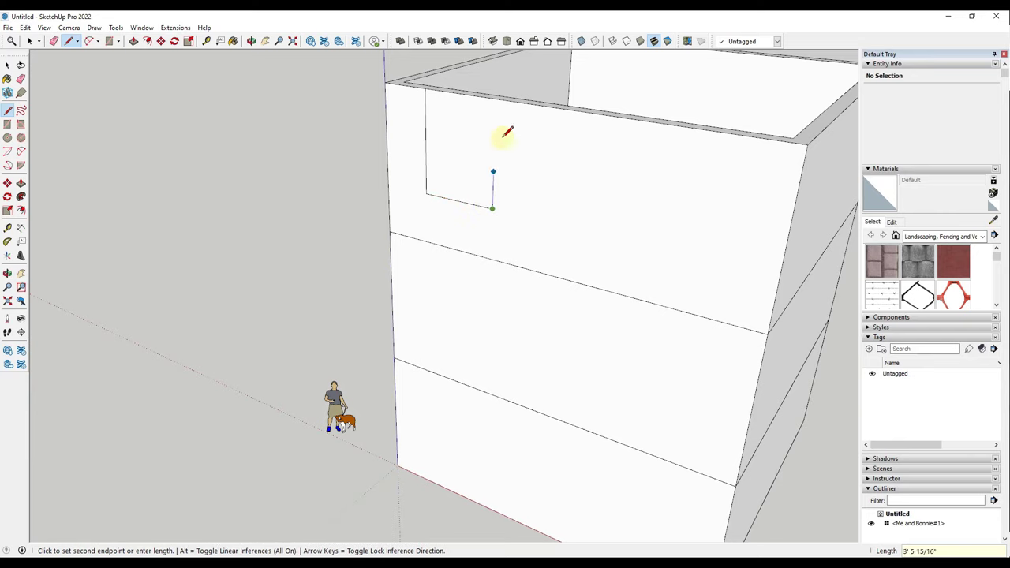
click(496, 100)
Draw a window rectangle about 8' 7" tall and 5' 4" wide on the middle storey's front wall, near the corner away from the origin.
scroll(473, 118, down, 4)
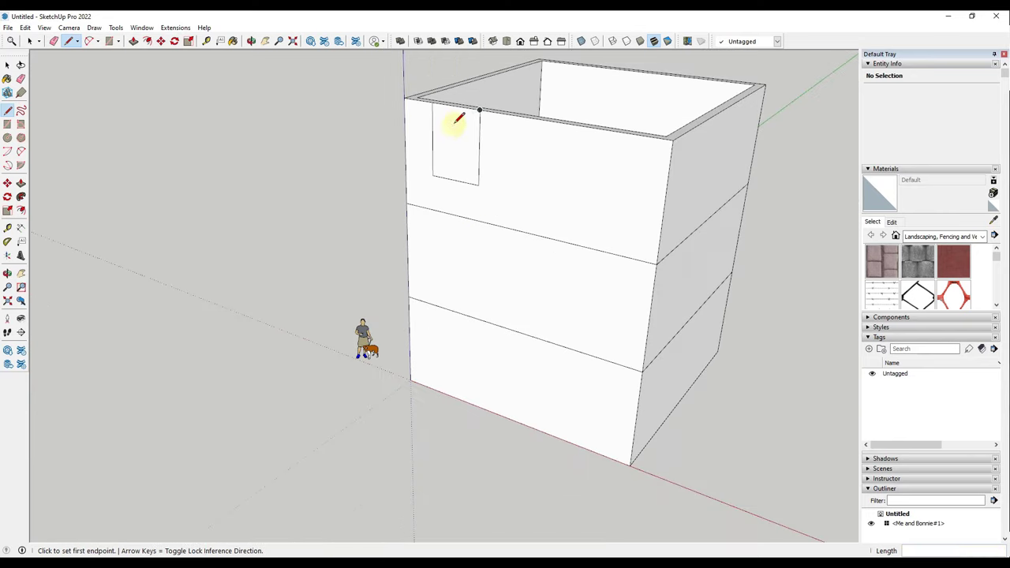
scroll(450, 108, down, 2)
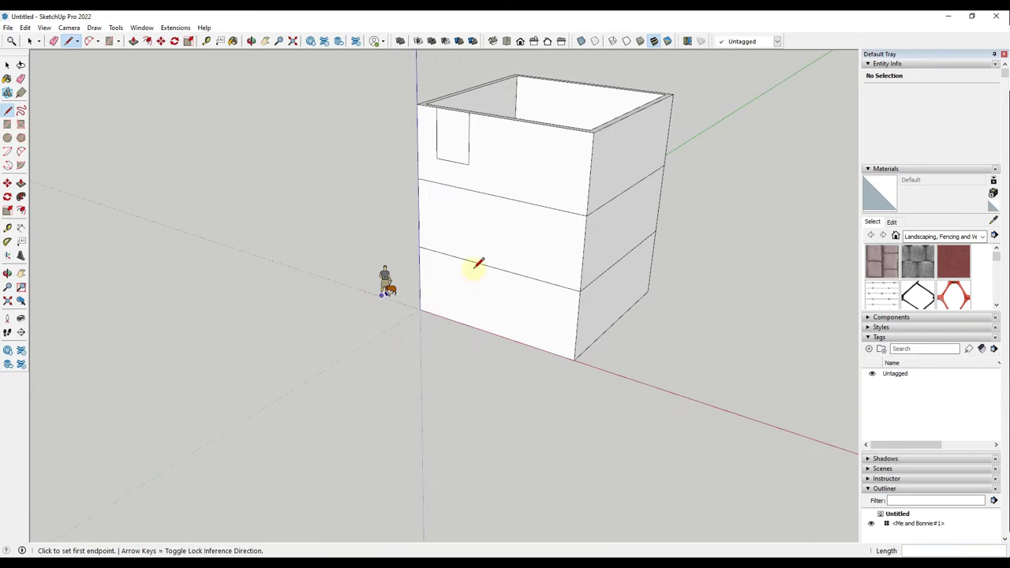
key(space)
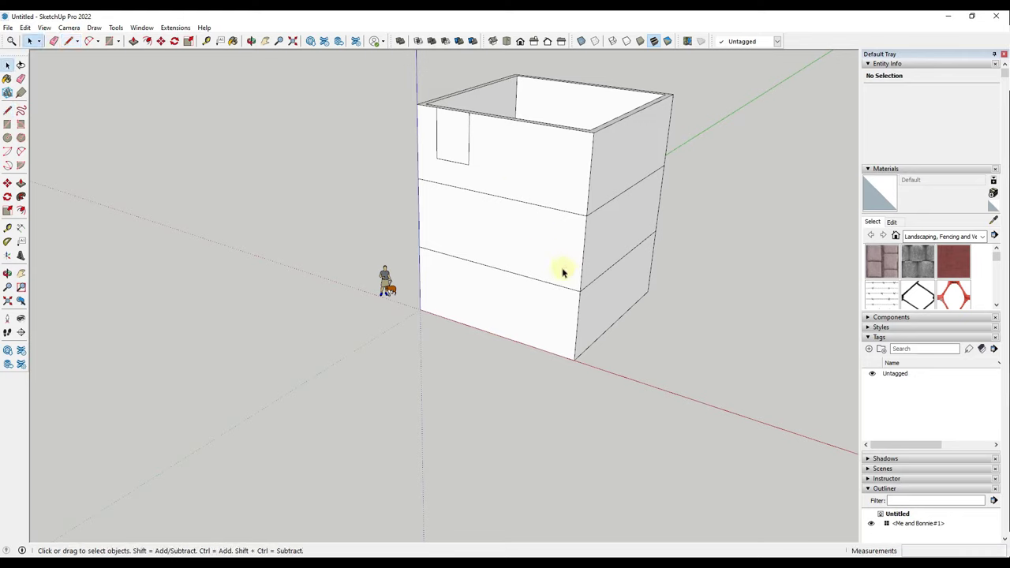
key(r)
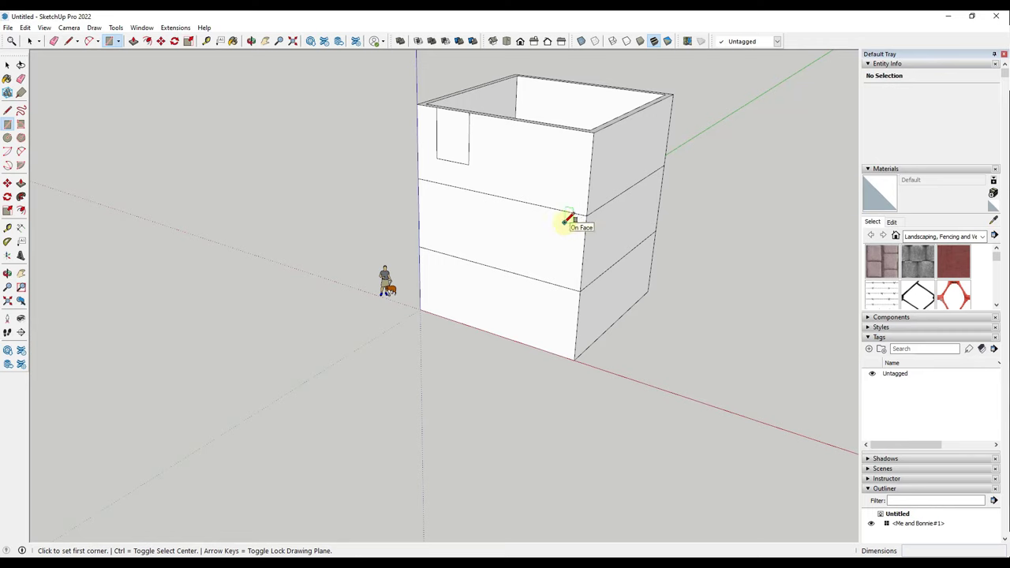
click(564, 223)
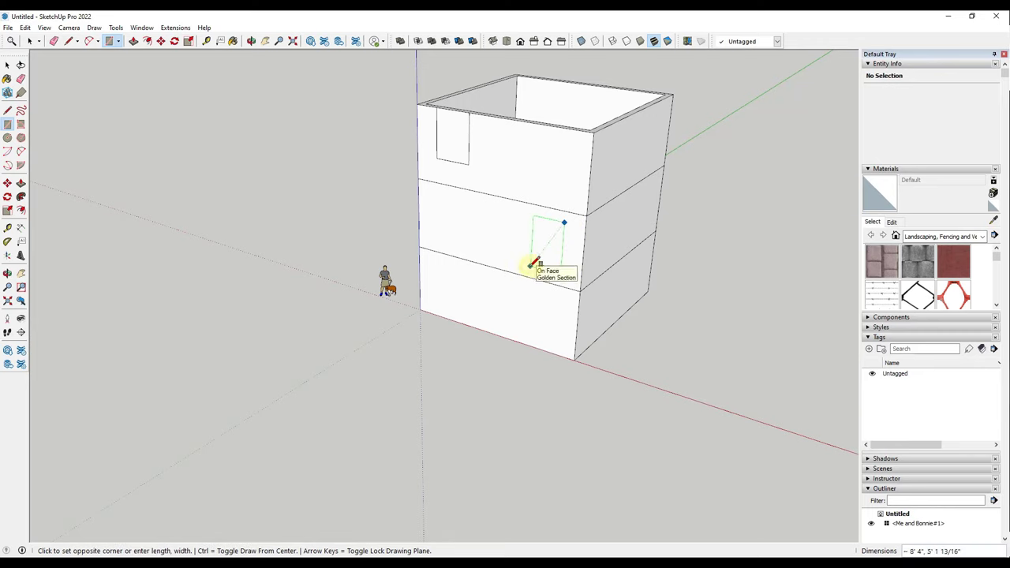
click(529, 267)
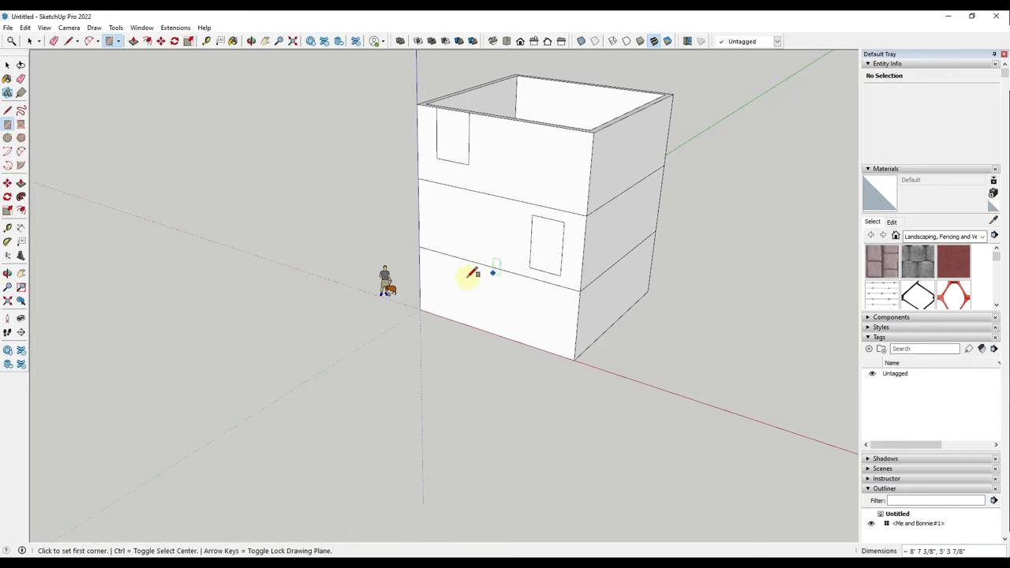
Draw a wide rectangular opening on the ground storey's front wall, just above the ground and near the origin corner.
click(429, 258)
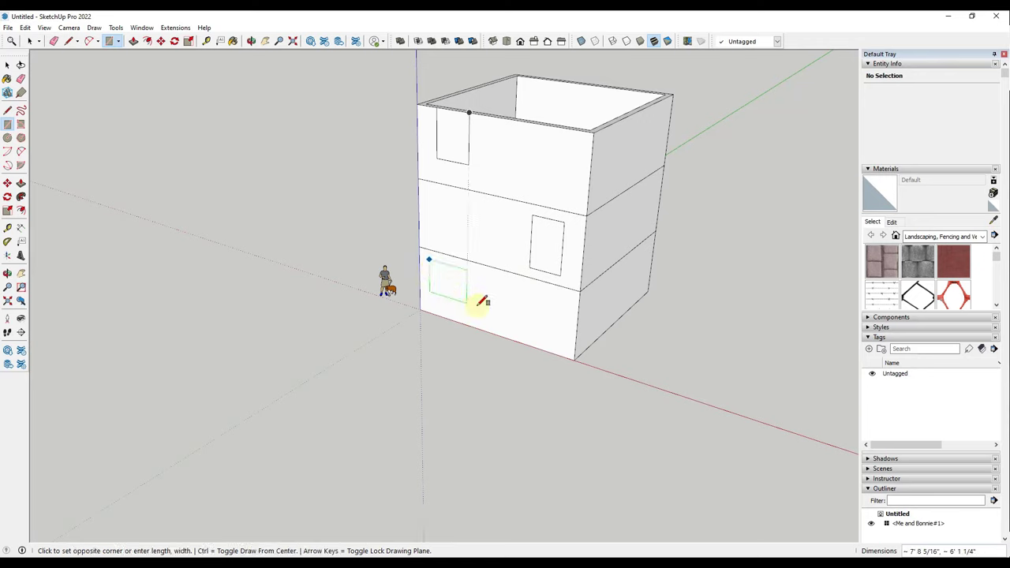
click(486, 315)
key(space)
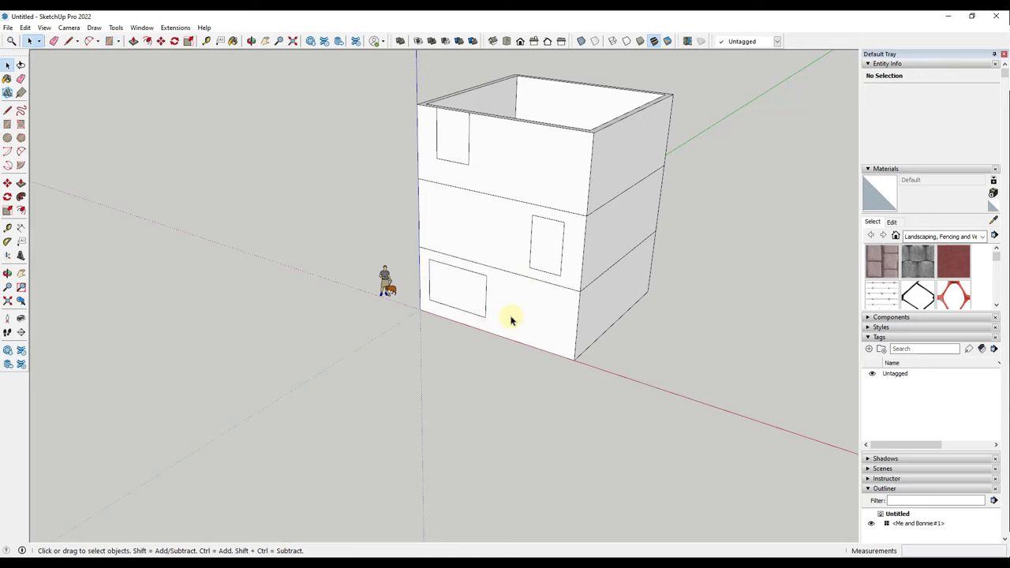
Push the window outlines on the ground, top and middle storeys of the front wall 1' inward to cut them through.
key(p)
click(464, 292)
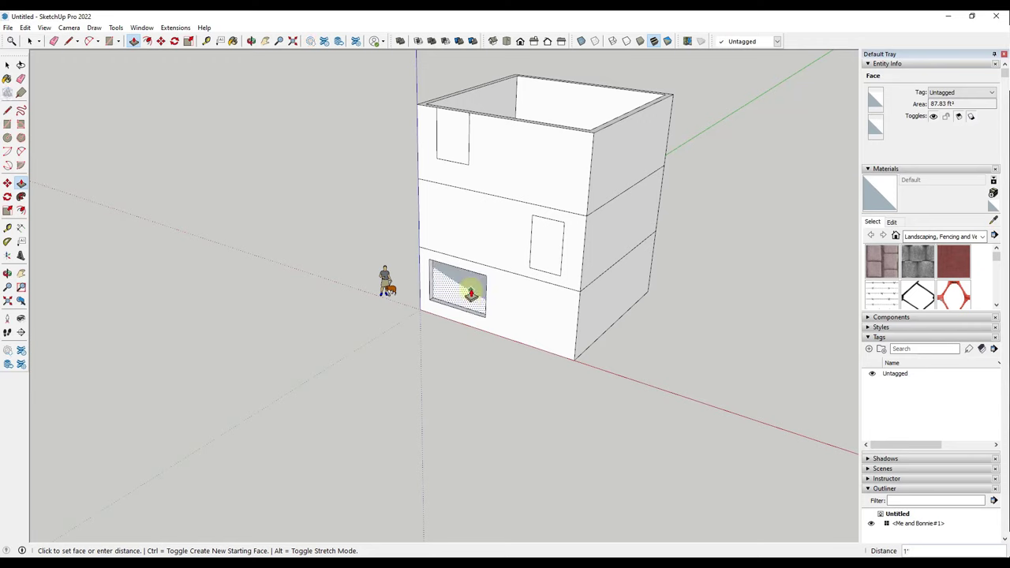
click(470, 292)
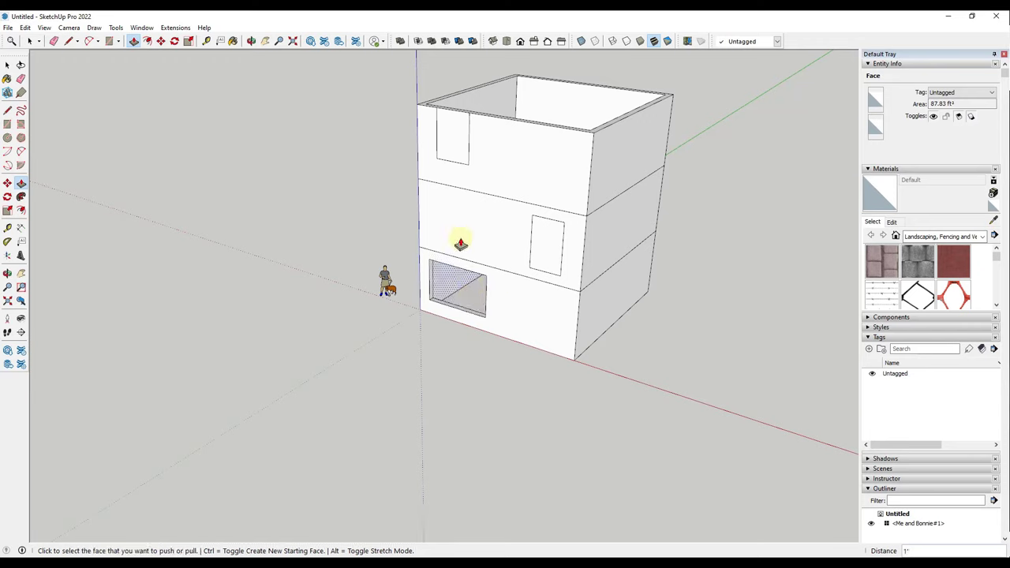
click(452, 147)
click(454, 147)
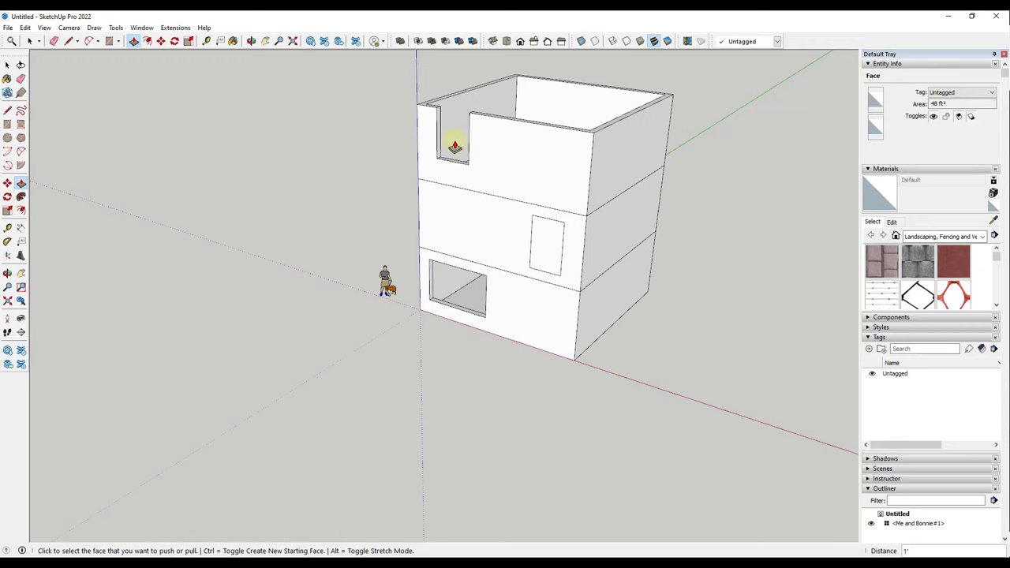
click(545, 250)
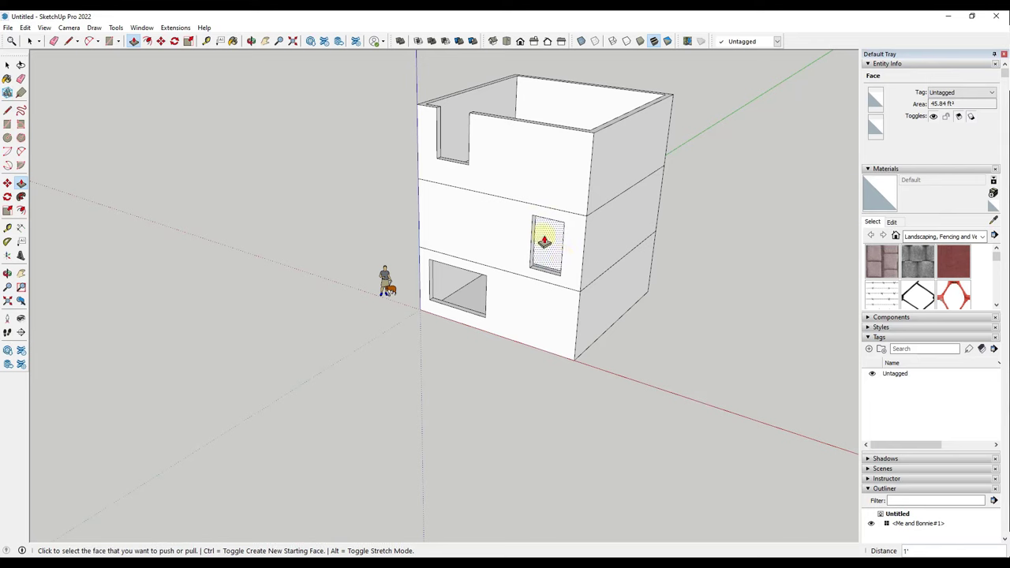
click(568, 260)
Draw inner and outer edge lines across the open top of the upper front window to bridge the wall's top.
middle_drag(573, 259, 566, 189)
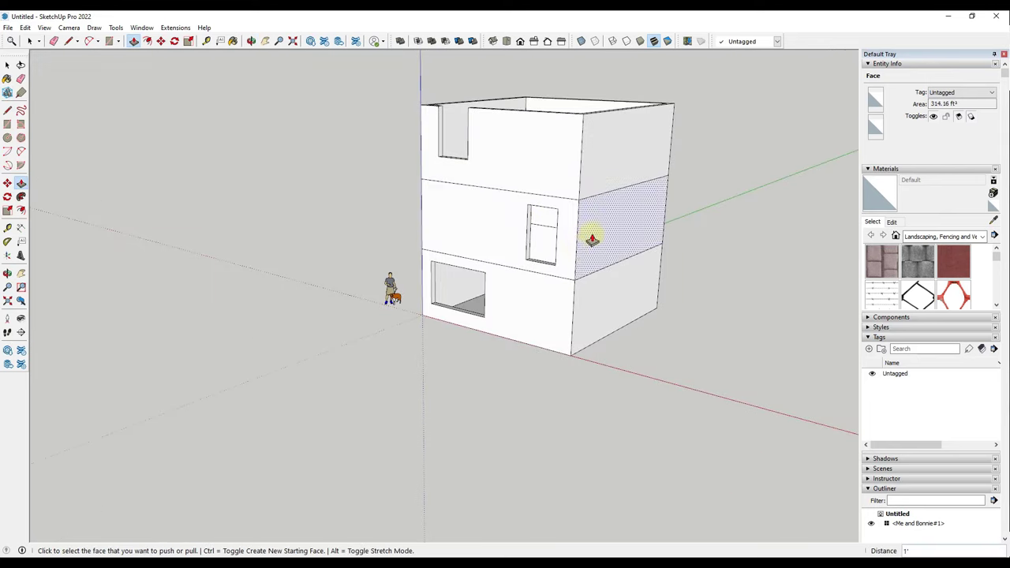
middle_drag(458, 144, 451, 117)
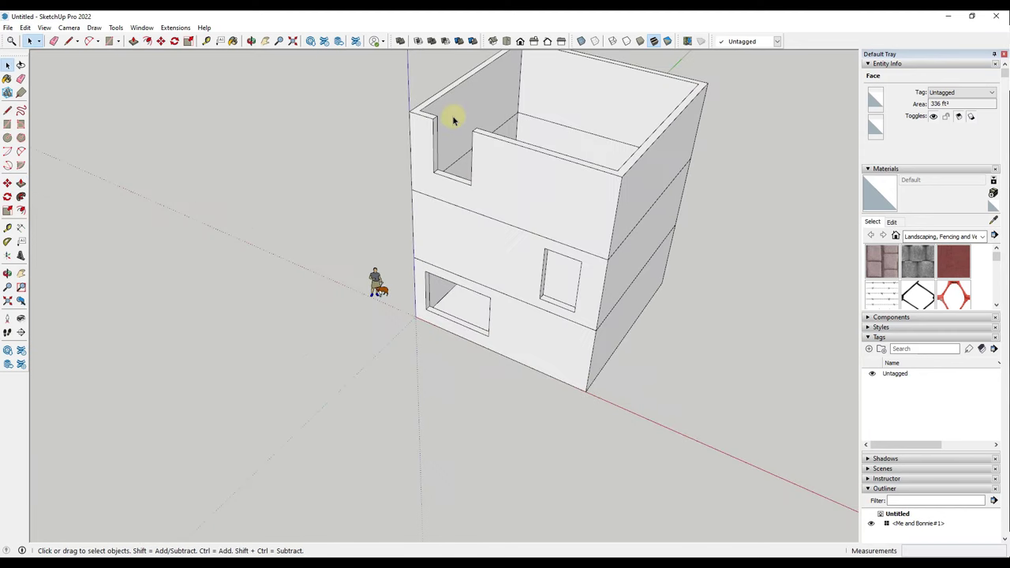
scroll(417, 118, up, 5)
key(l)
click(424, 111)
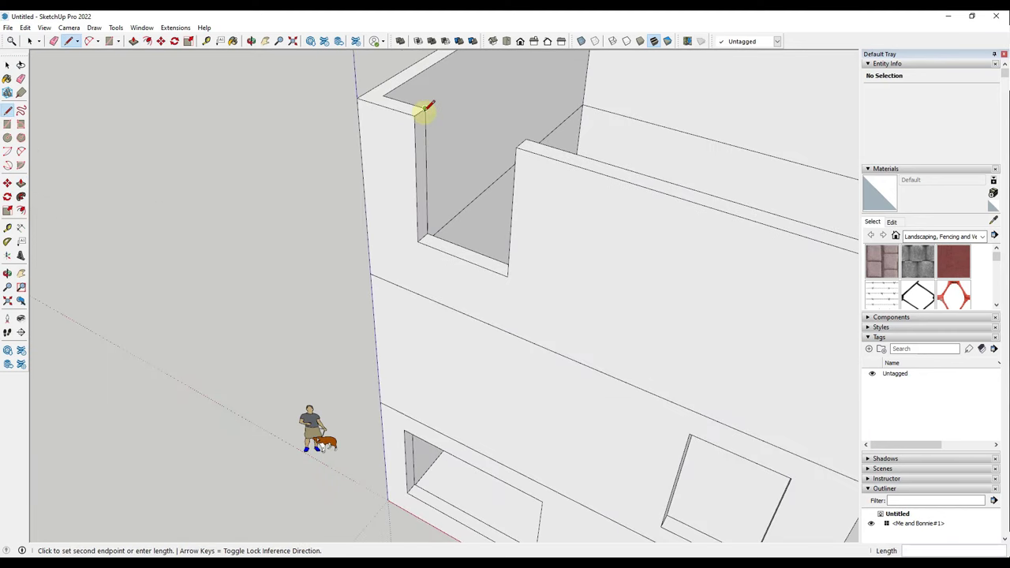
click(525, 139)
click(515, 147)
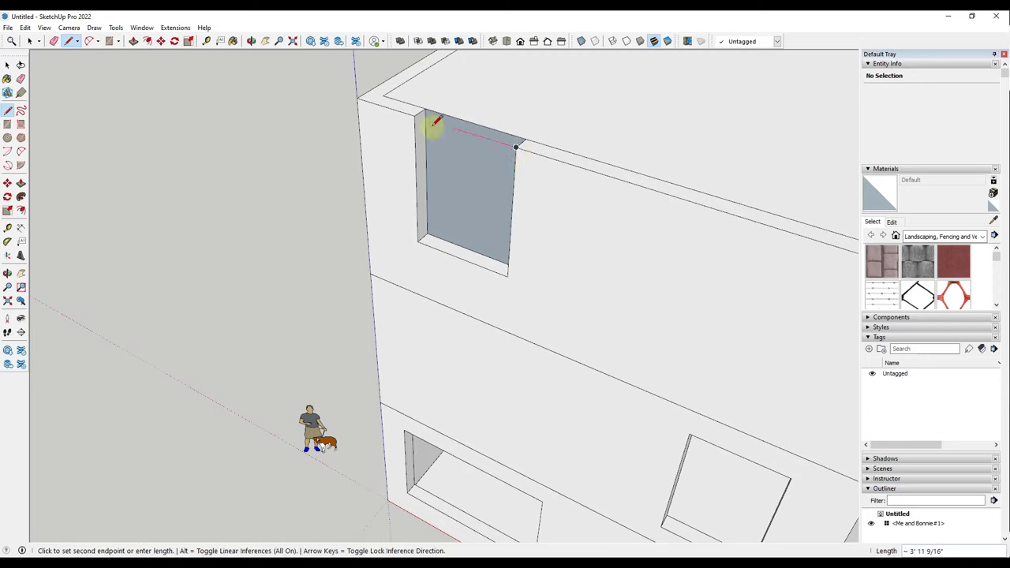
click(416, 115)
Delete the face filling the upper front window opening and the face covering the top of the building.
key(space)
click(459, 168)
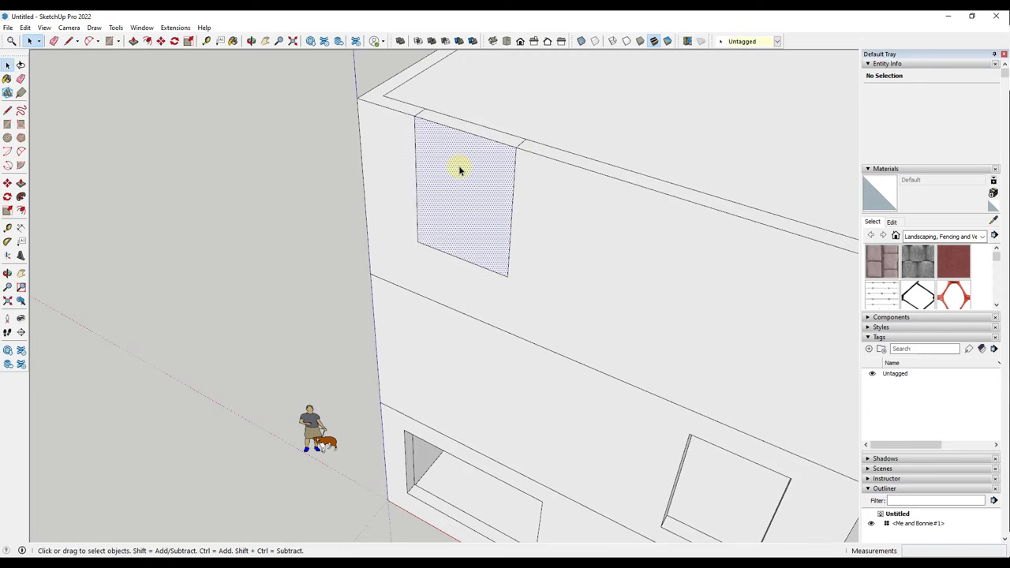
key(Delete)
scroll(482, 173, down, 10)
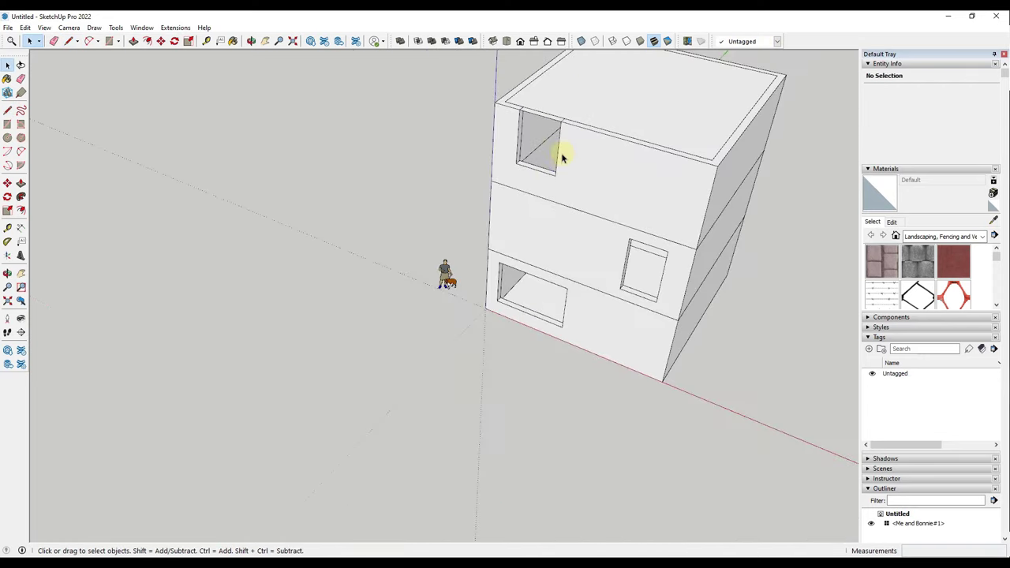
click(641, 108)
key(Delete)
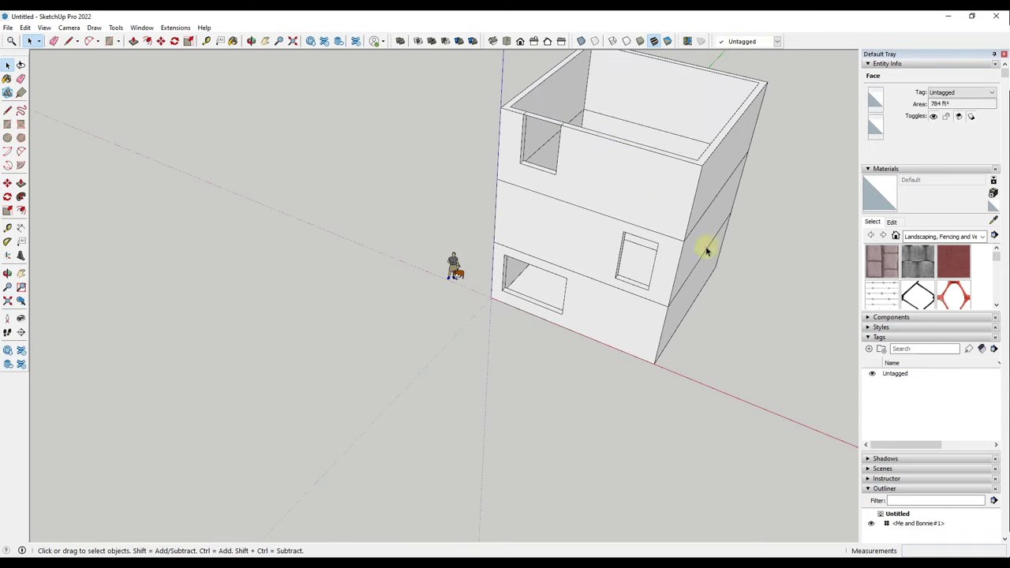
Draw a window outline on the top storey's side wall near the front corner, starting from the wall's upper edge.
middle_drag(705, 248, 732, 206)
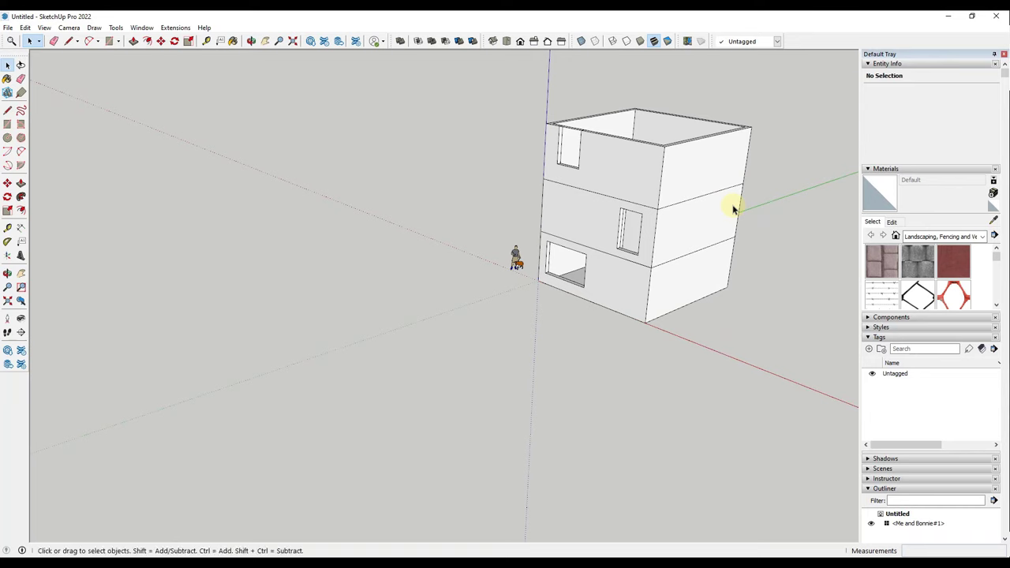
scroll(709, 201, up, 6)
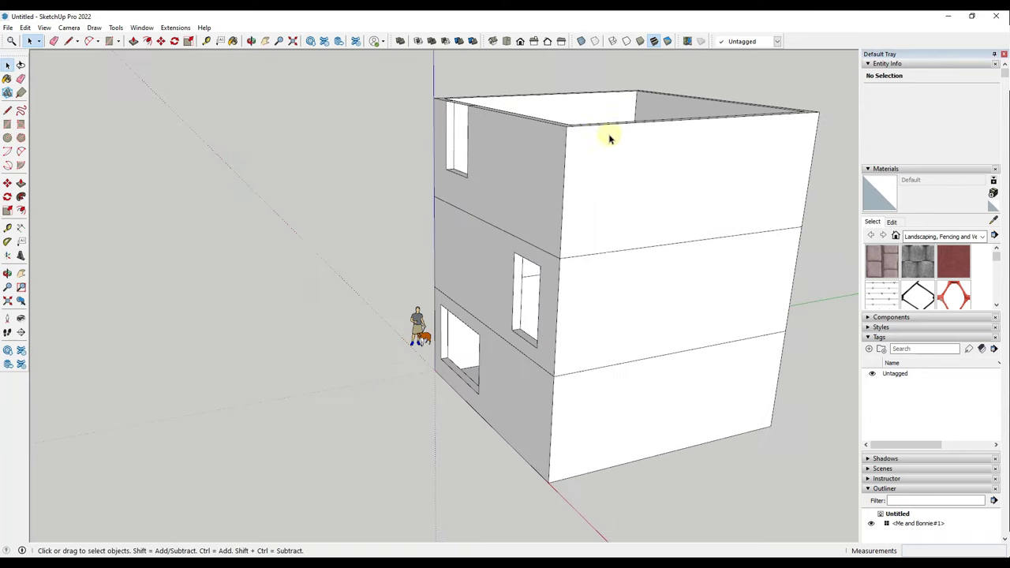
key(r)
click(599, 123)
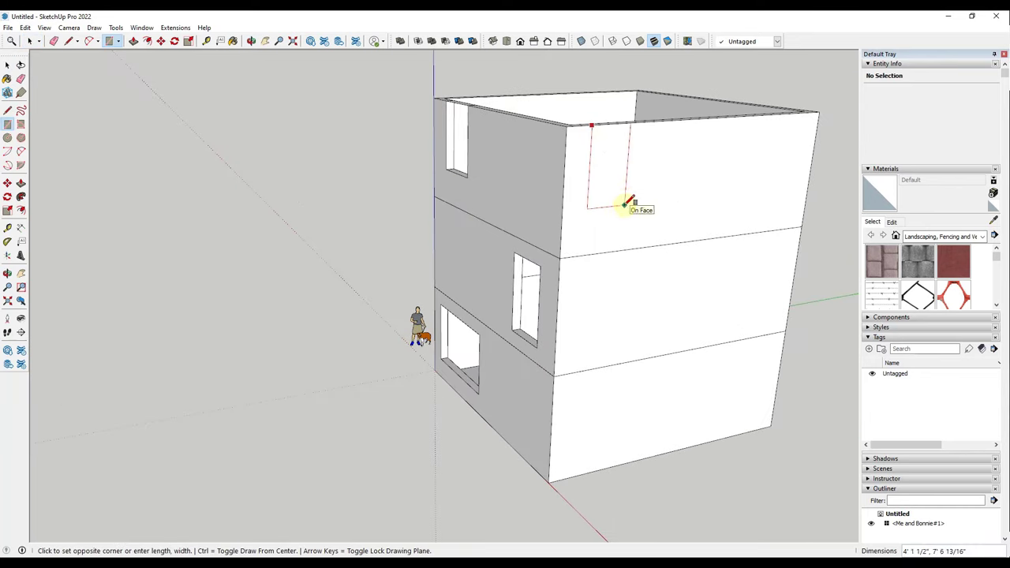
key(l)
click(612, 124)
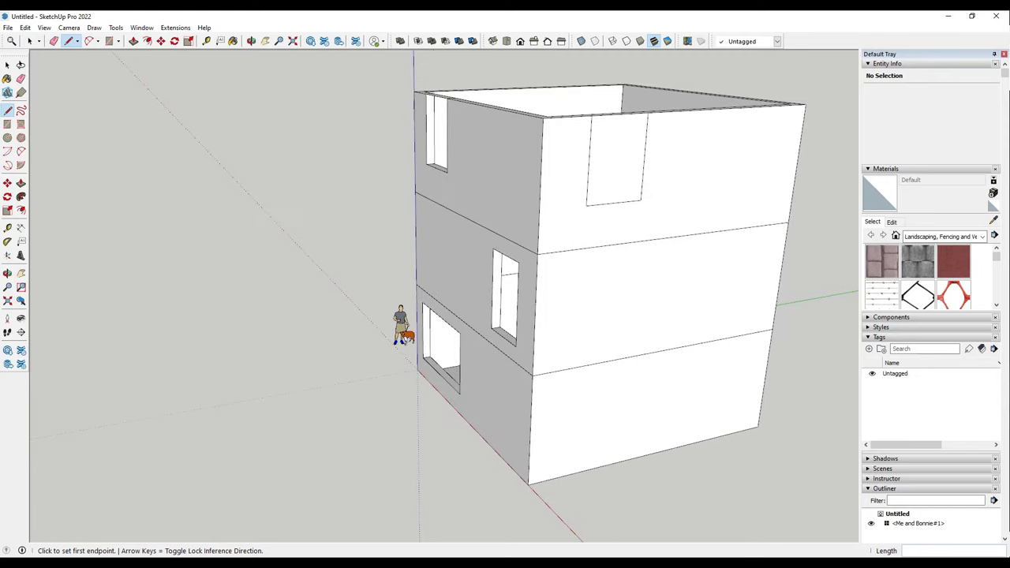
click(676, 247)
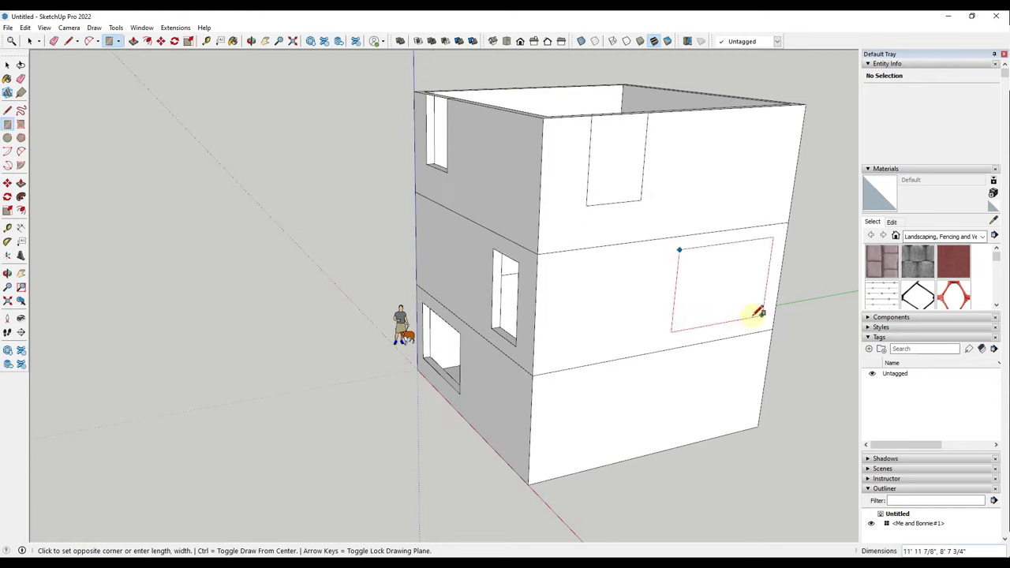
key(space)
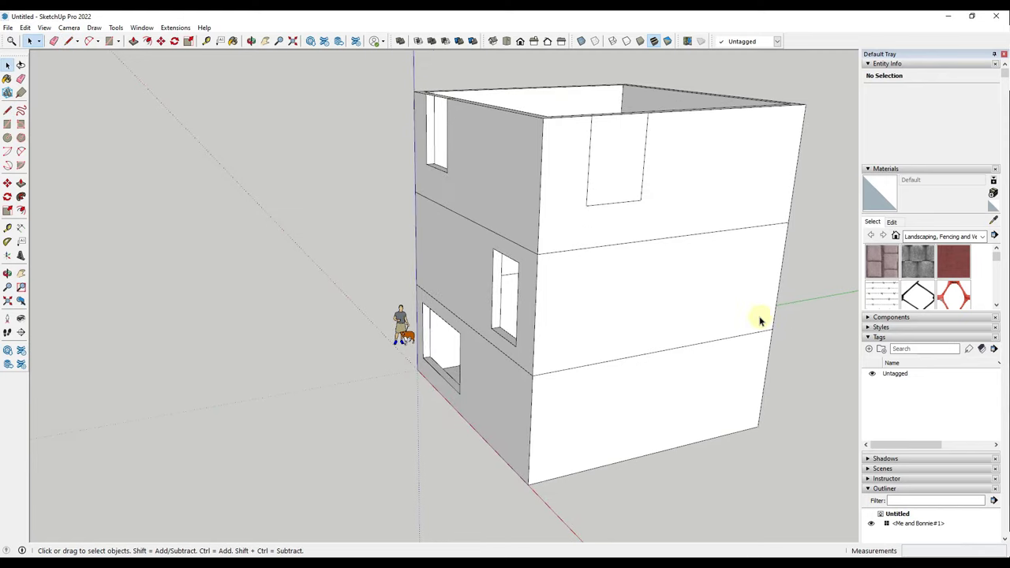
Add Tape Measure guides carrying the middle front window's head height to the building corner and along the side wall.
click(7, 227)
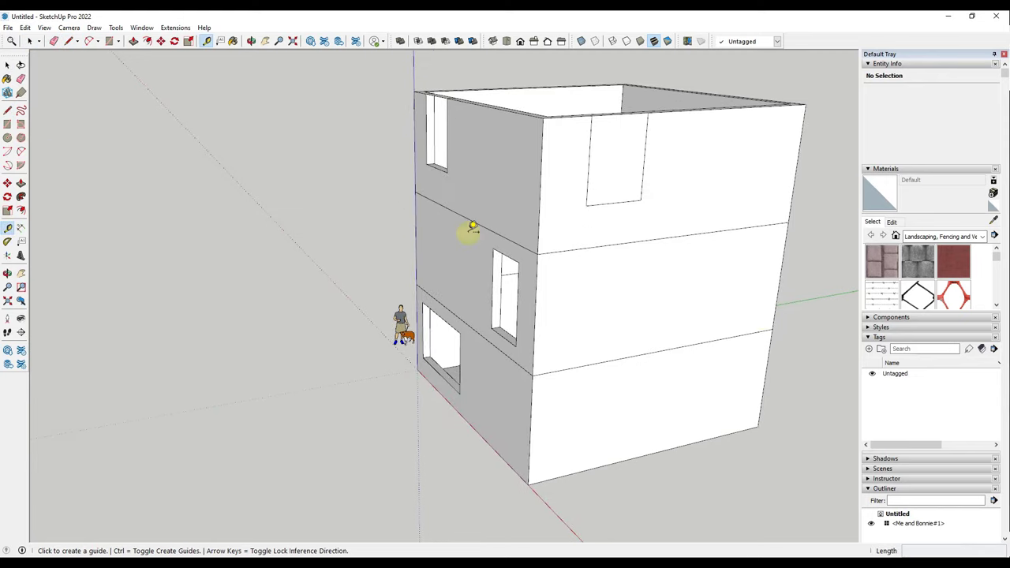
click(518, 262)
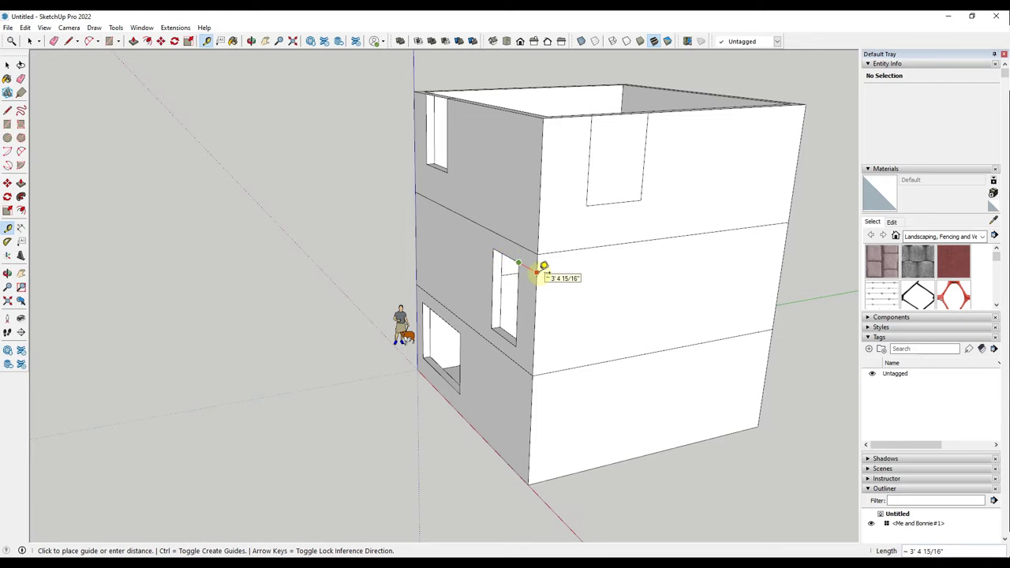
scroll(543, 266, up, 5)
click(540, 268)
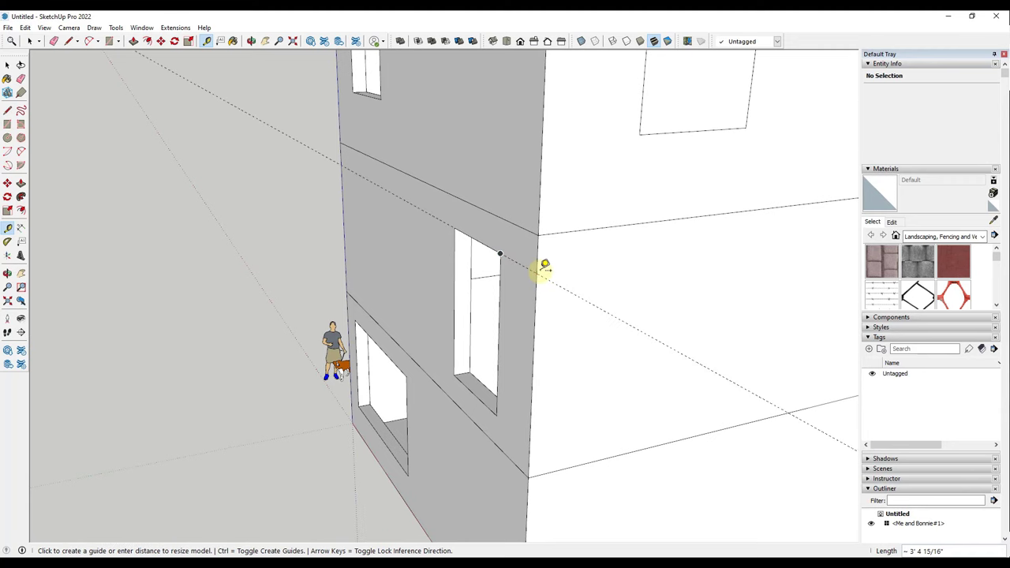
scroll(543, 267, down, 6)
click(536, 271)
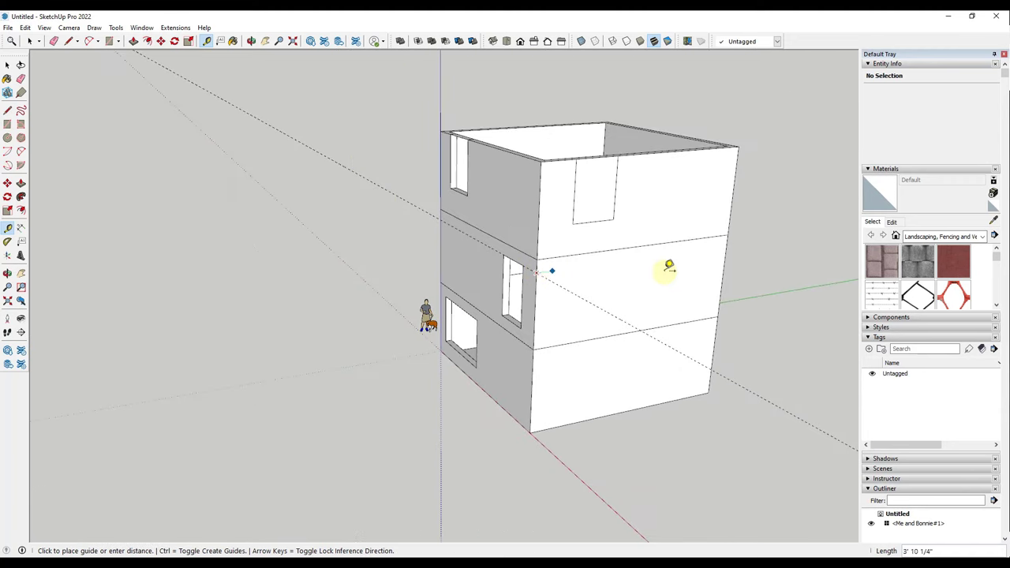
click(723, 245)
Add a guide along the side wall at the middle front window's sill height, starting from the building corner.
scroll(554, 300, down, 3)
scroll(537, 302, up, 3)
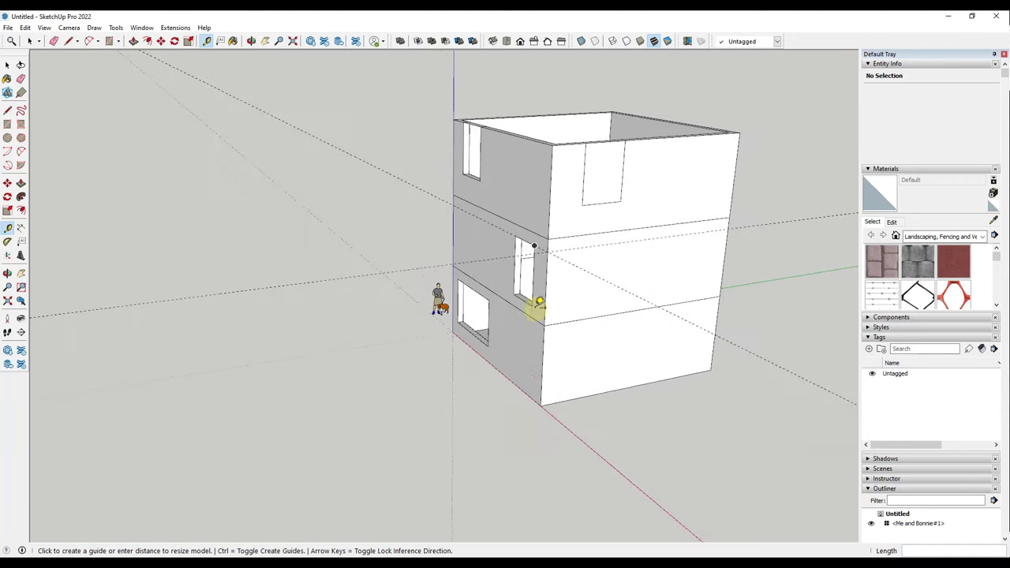
click(545, 313)
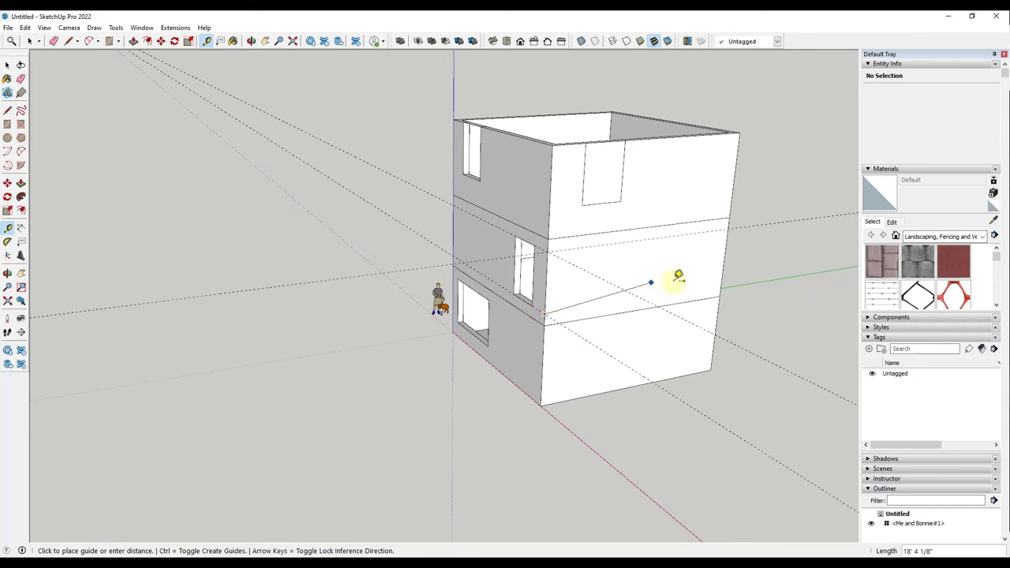
click(723, 280)
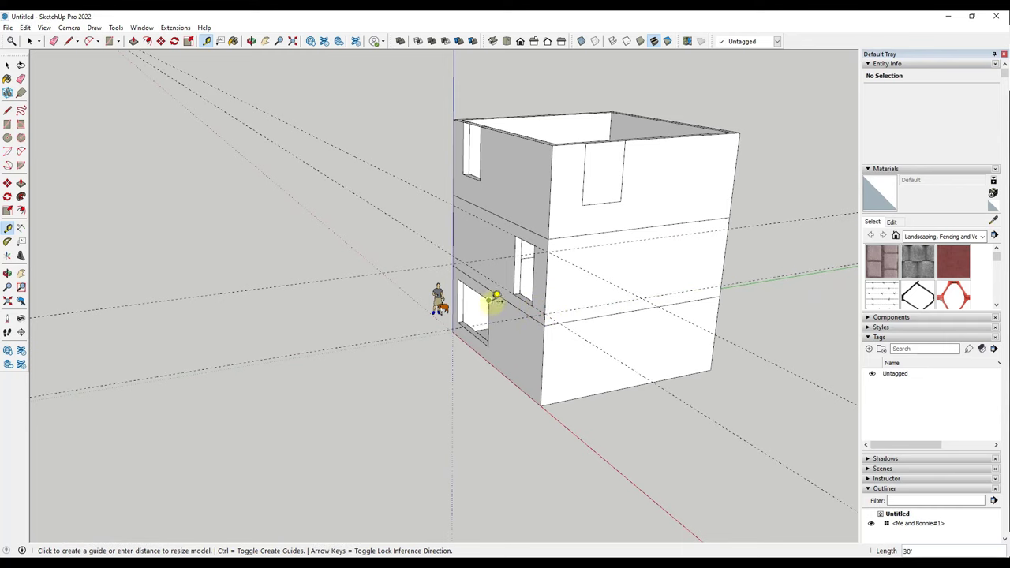
Add guides carrying the ground-storey front opening's head and sill heights around the corner and along the side wall.
click(543, 334)
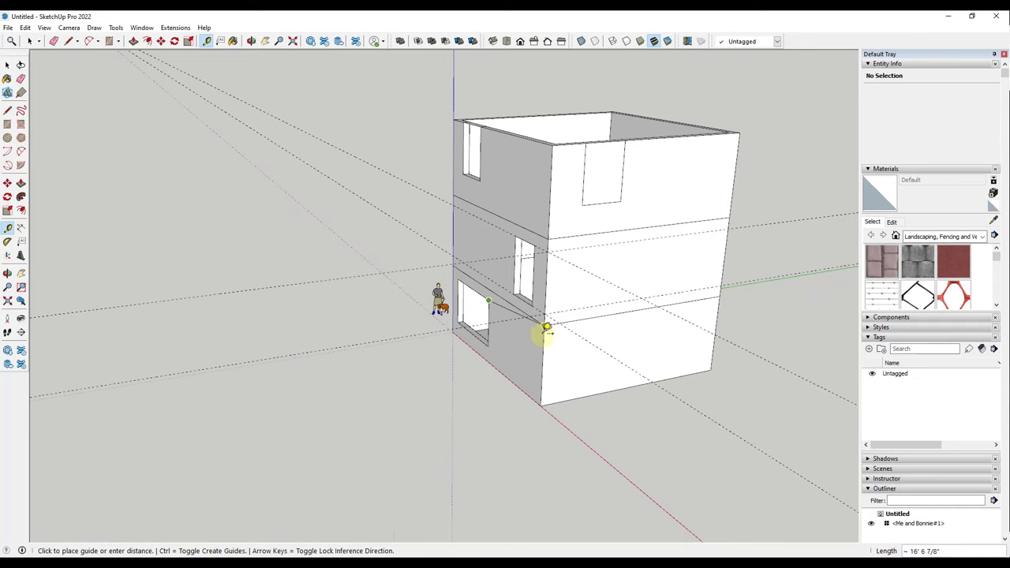
click(488, 346)
click(544, 389)
key(space)
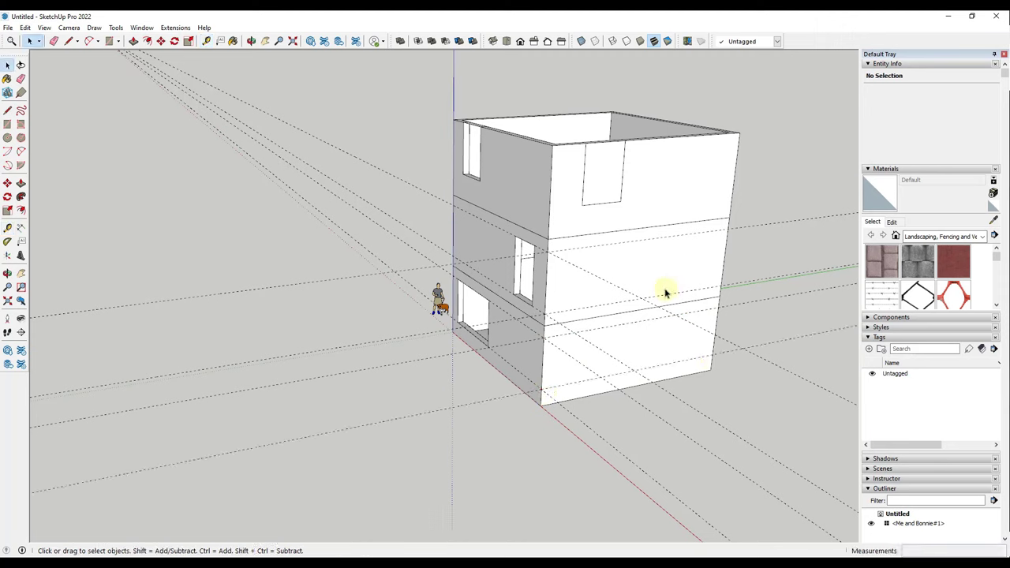
Draw a wide middle-storey window and a ground-storey window about 7' 8" by 3' 11" on the side wall between the guides, and erase the guides.
key(r)
click(651, 294)
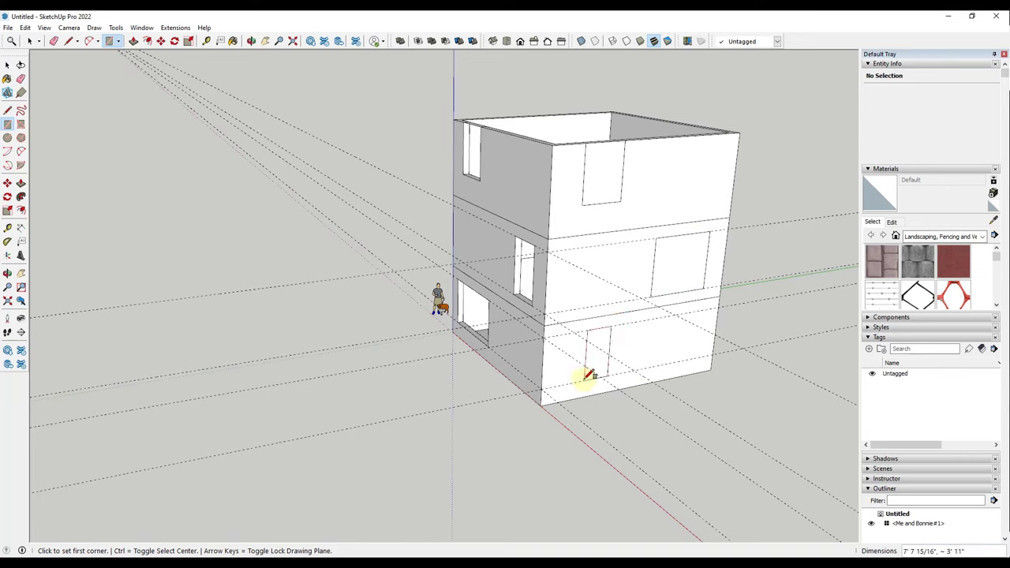
key(space)
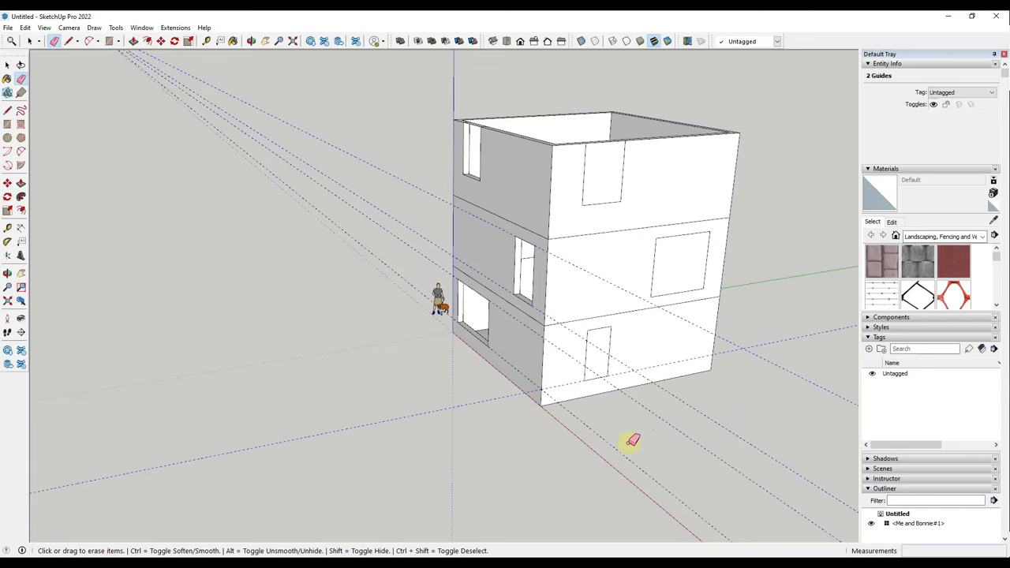
key(space)
Push the ground, middle and top storey window outlines on the side wall through the wall's thickness to open them.
key(p)
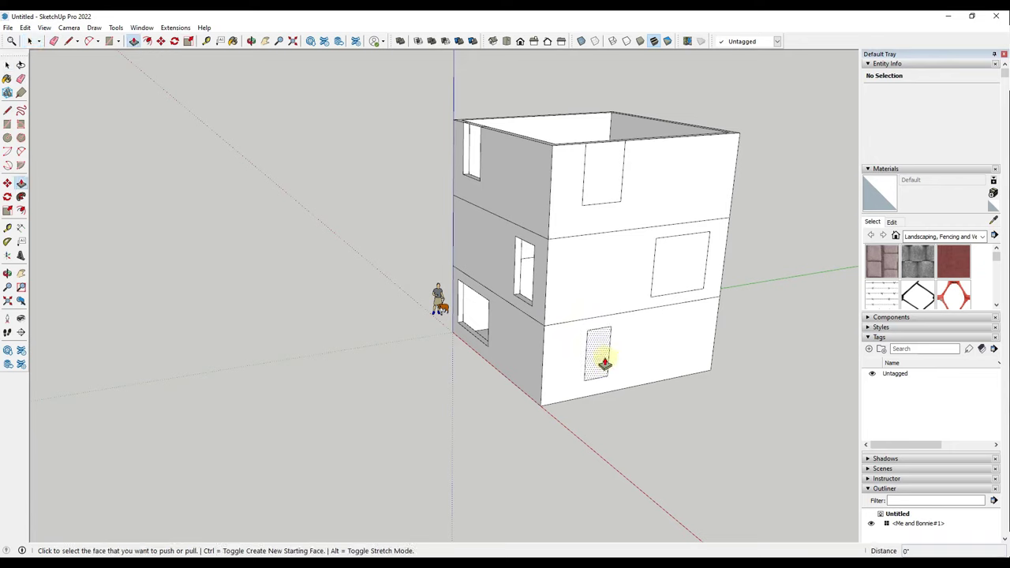
click(600, 357)
click(598, 350)
double_click(678, 278)
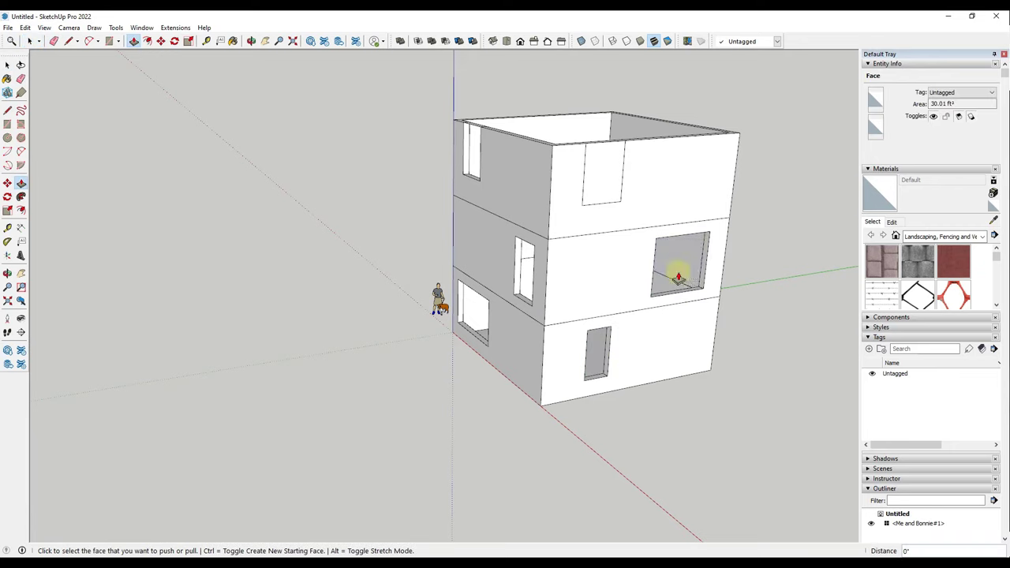
double_click(612, 184)
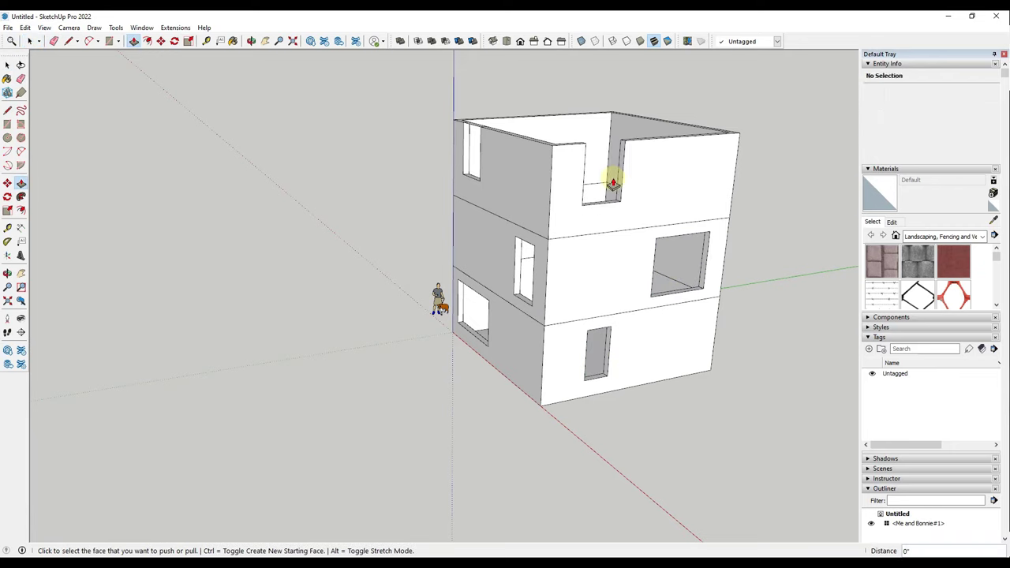
Draw a rectangle across the open top of the side wall's upper window to bridge the wall's top.
scroll(655, 146, up, 5)
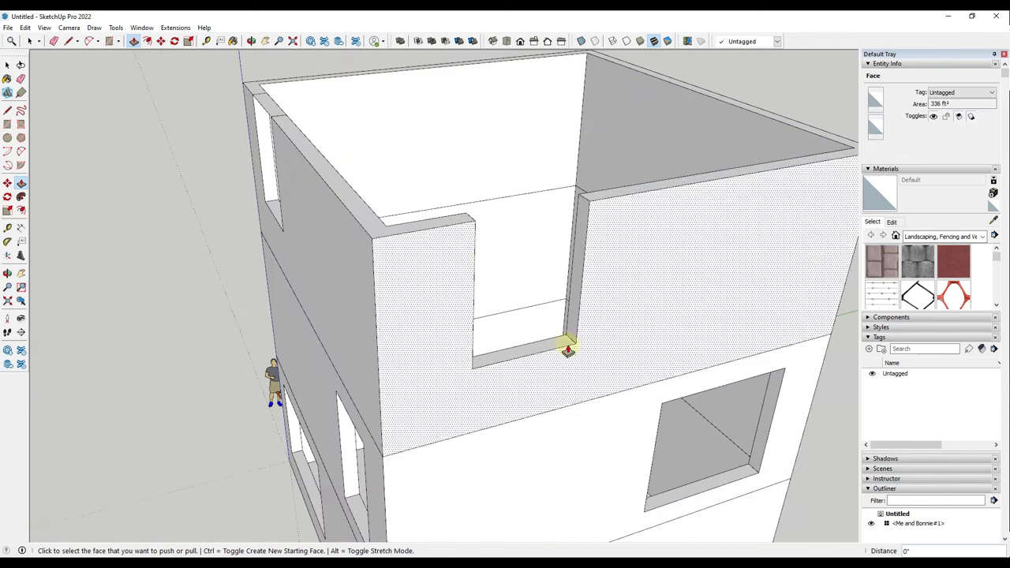
key(r)
click(474, 223)
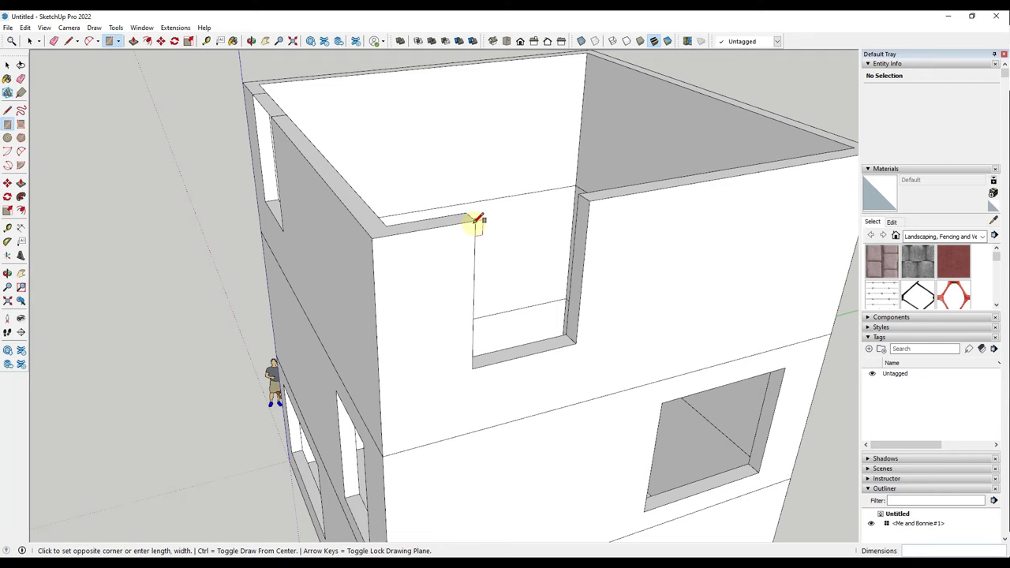
click(582, 192)
Delete the face filling the side wall's upper window opening and the face covering the building's top.
key(space)
click(536, 266)
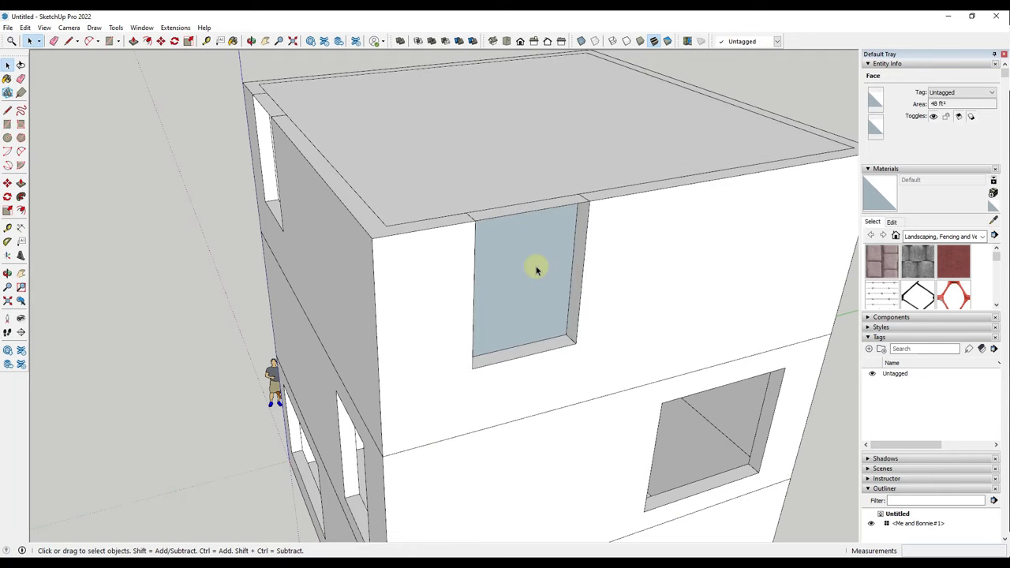
key(Delete)
click(505, 133)
key(Delete)
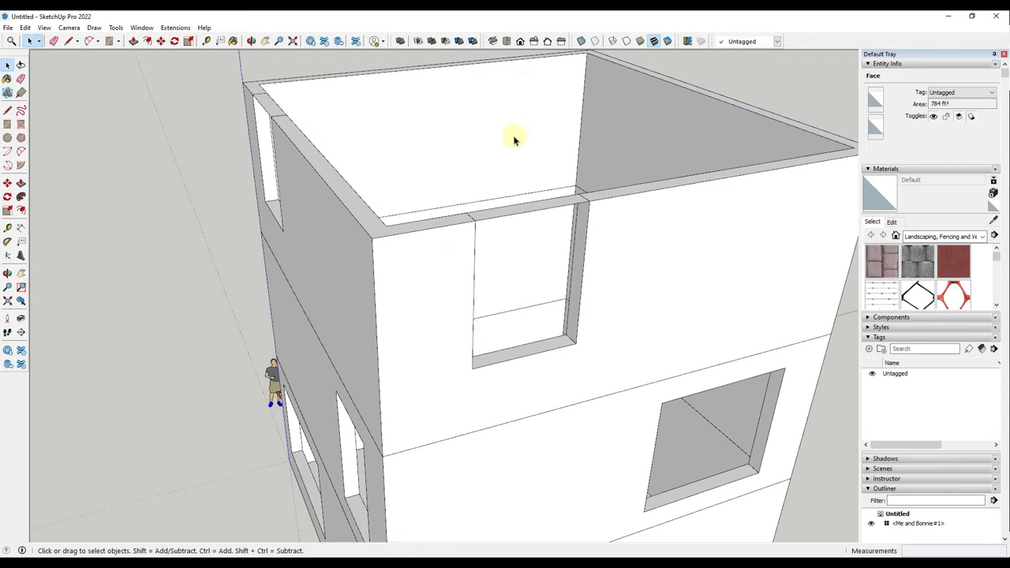
Draw a 28' by 28' rectangle between opposite inner corners at the upper division line to form the top storey's floor.
scroll(525, 134, down, 3)
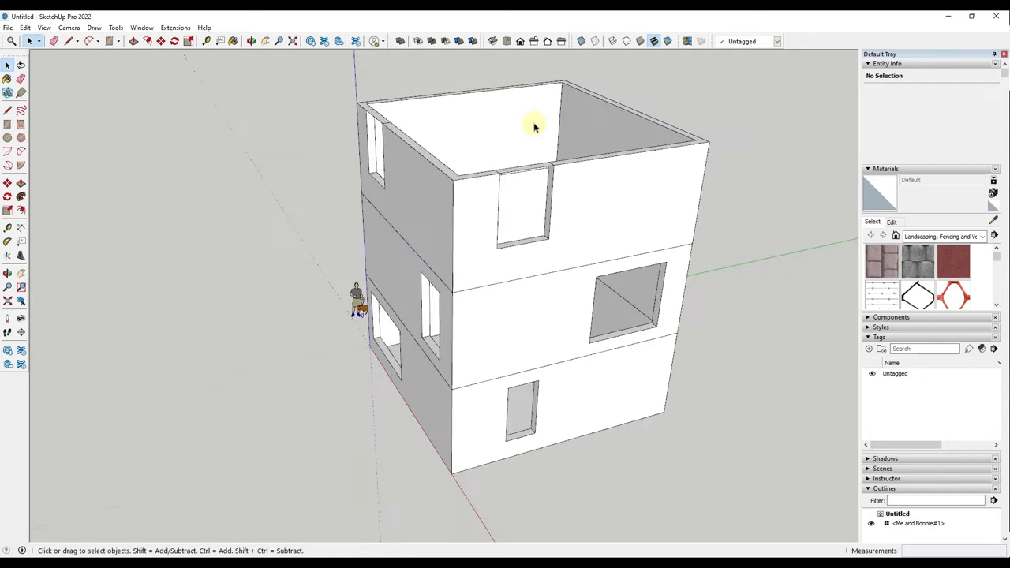
scroll(533, 126, down, 2)
middle_drag(547, 241, 533, 207)
middle_drag(578, 163, 513, 157)
scroll(509, 126, up, 2)
key(r)
click(506, 91)
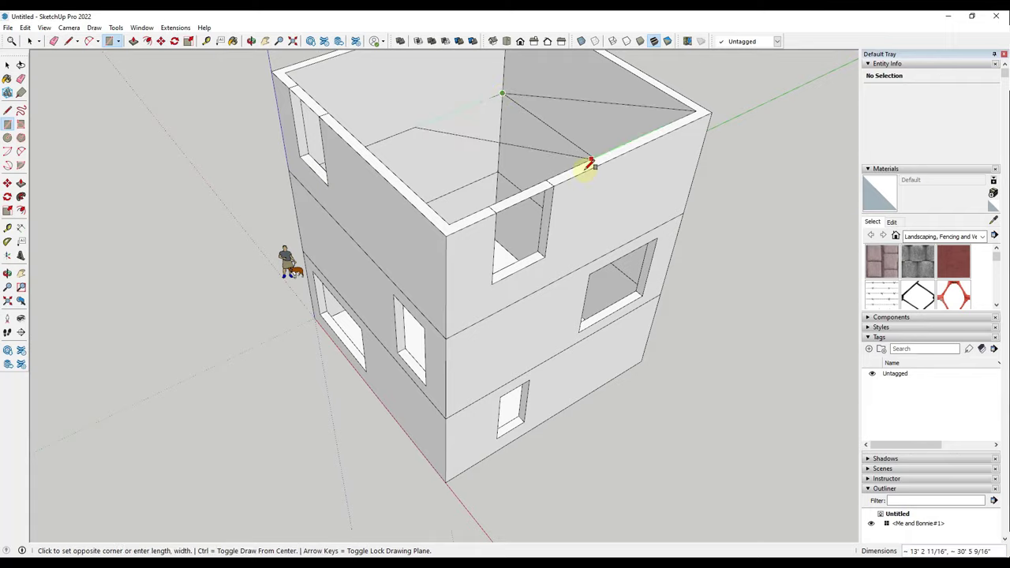
middle_drag(586, 164, 486, 247)
scroll(481, 237, up, 2)
scroll(477, 228, up, 2)
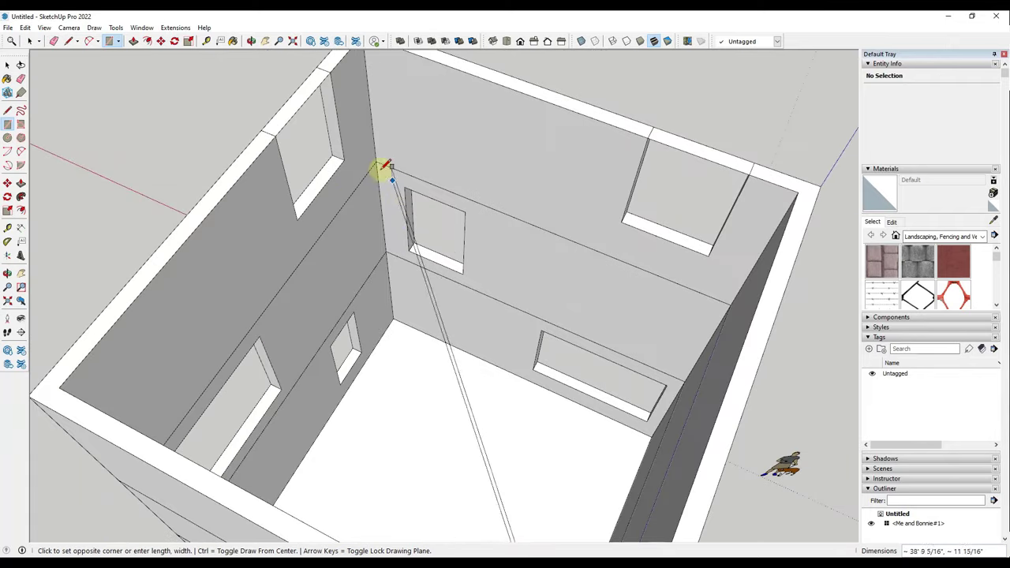
click(375, 161)
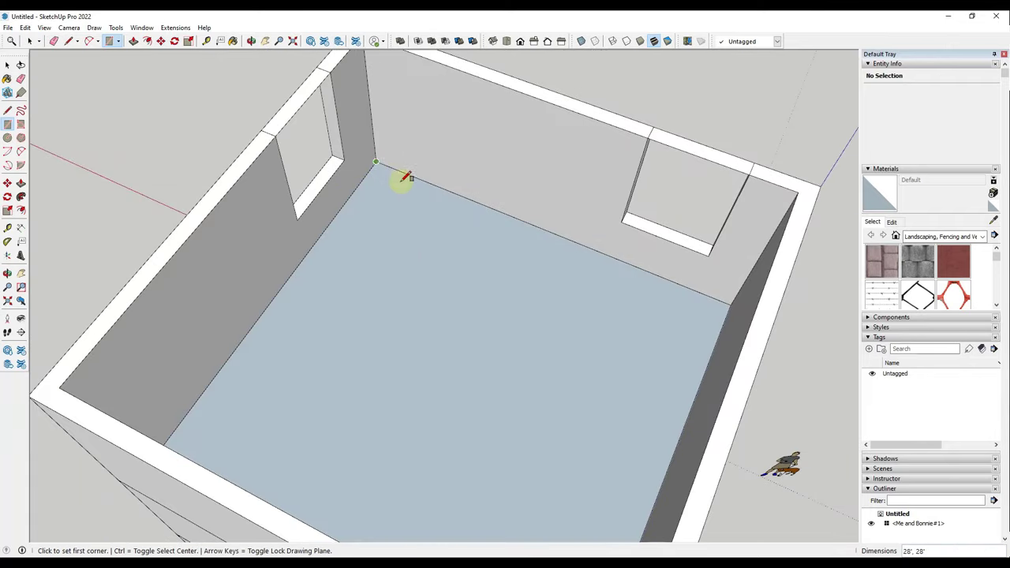
Reverse the top storey's floor face and hide it.
key(space)
right_click(392, 295)
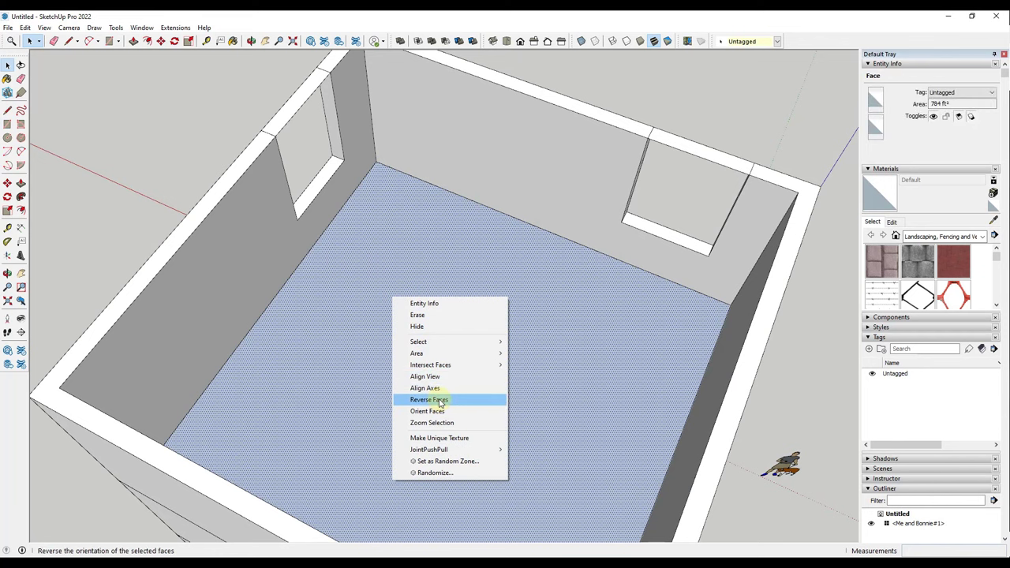
click(440, 400)
right_click(403, 385)
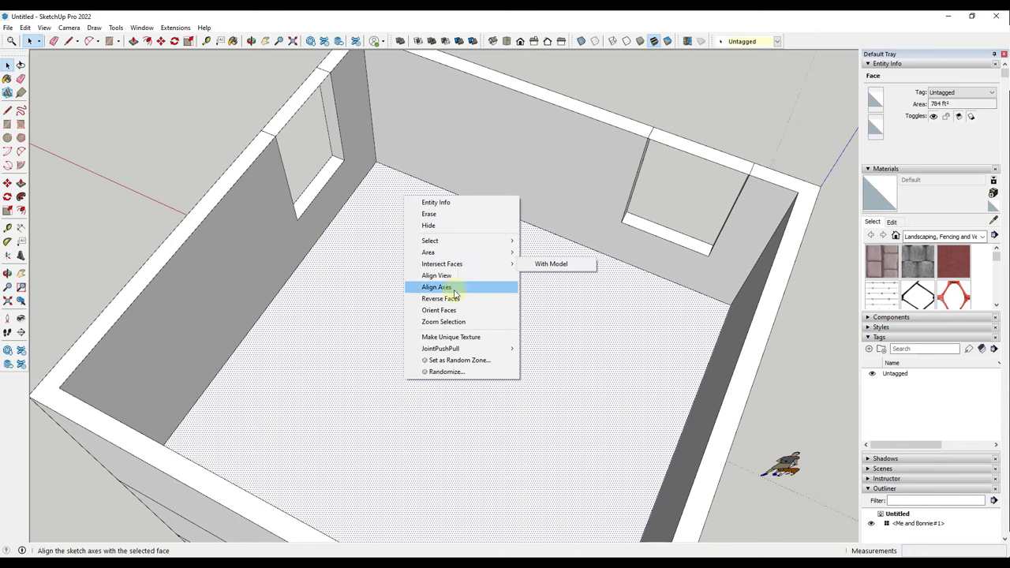
click(432, 225)
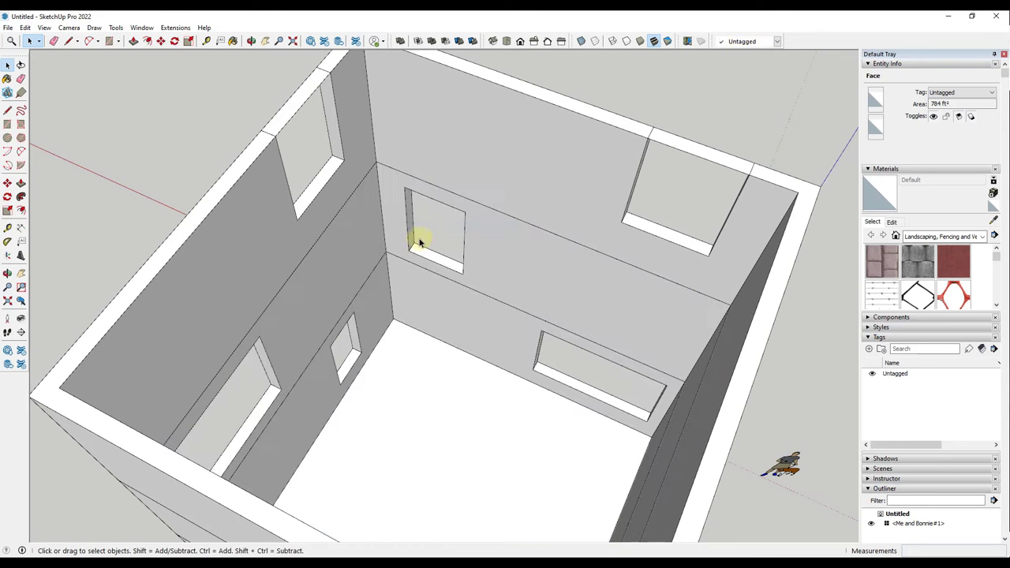
Draw a 28' by 28' rectangle between opposite inner corners at the lower division line to form the middle storey's floor.
key(r)
click(387, 251)
scroll(418, 273, down, 5)
middle_drag(419, 273, 634, 153)
scroll(519, 229, up, 5)
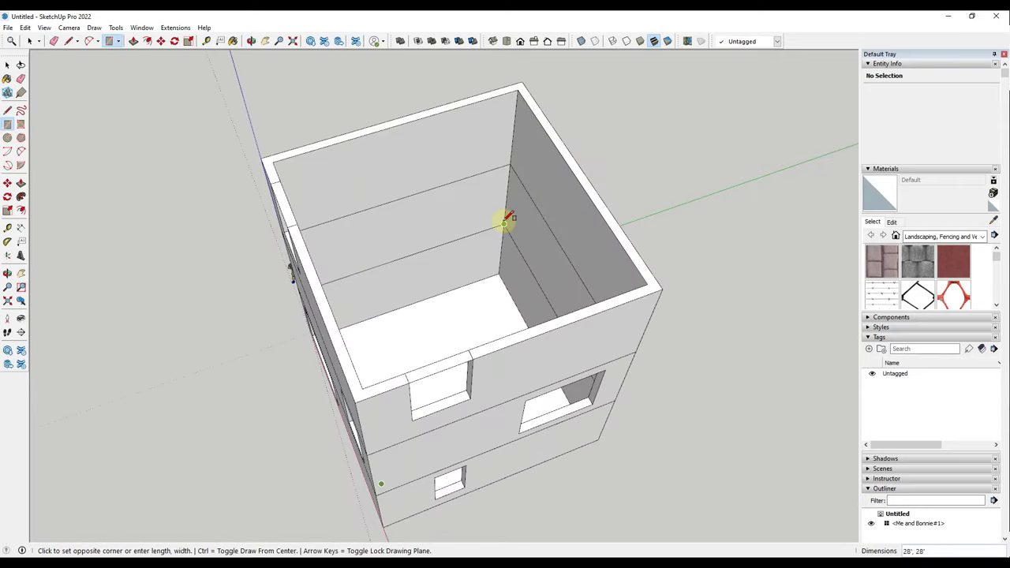
click(505, 222)
Reverse the middle storey's floor face.
middle_drag(598, 253, 413, 286)
key(space)
right_click(412, 288)
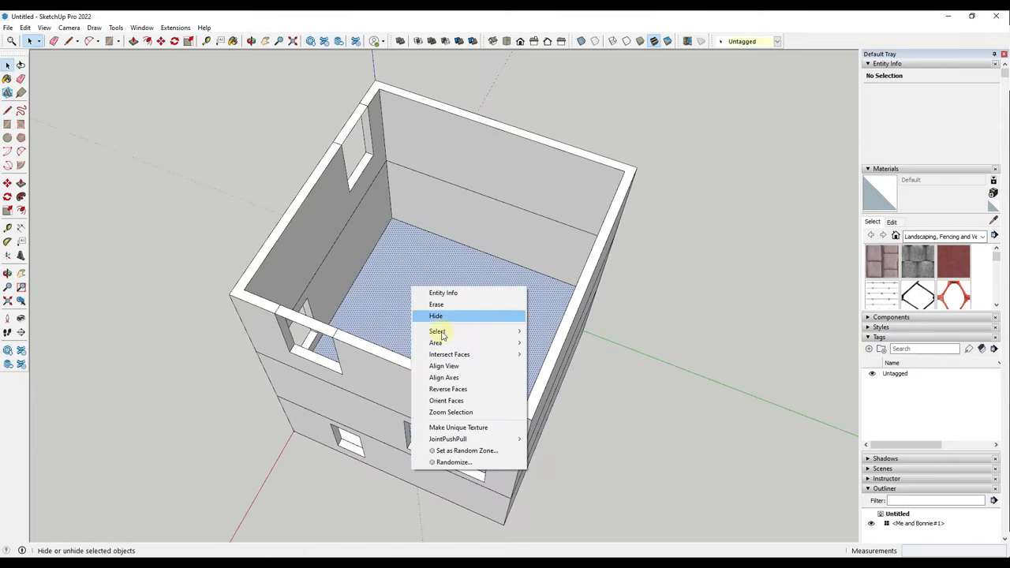
click(447, 388)
middle_drag(541, 311, 105, 272)
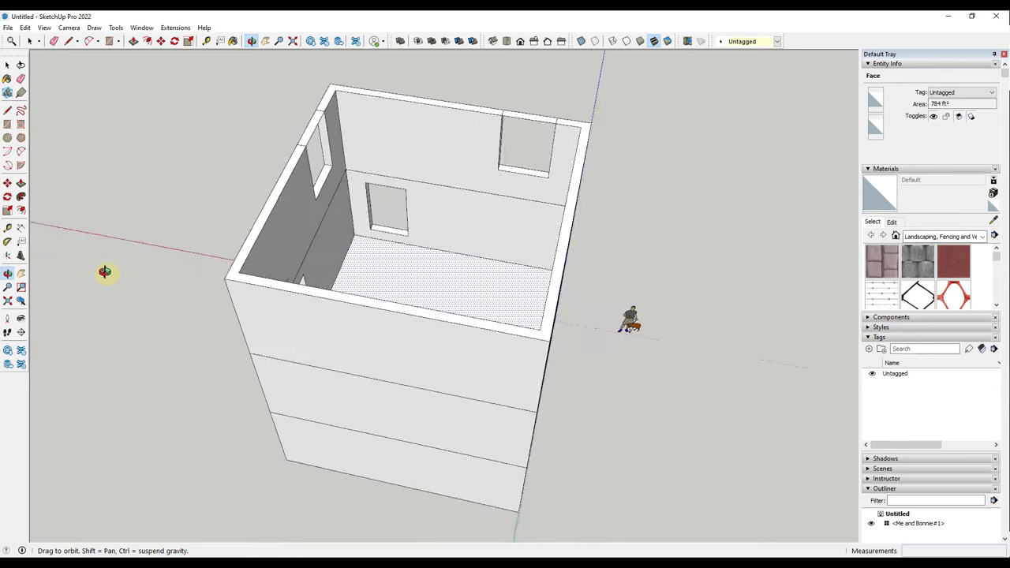
Unhide the top storey's floor face.
click(28, 31)
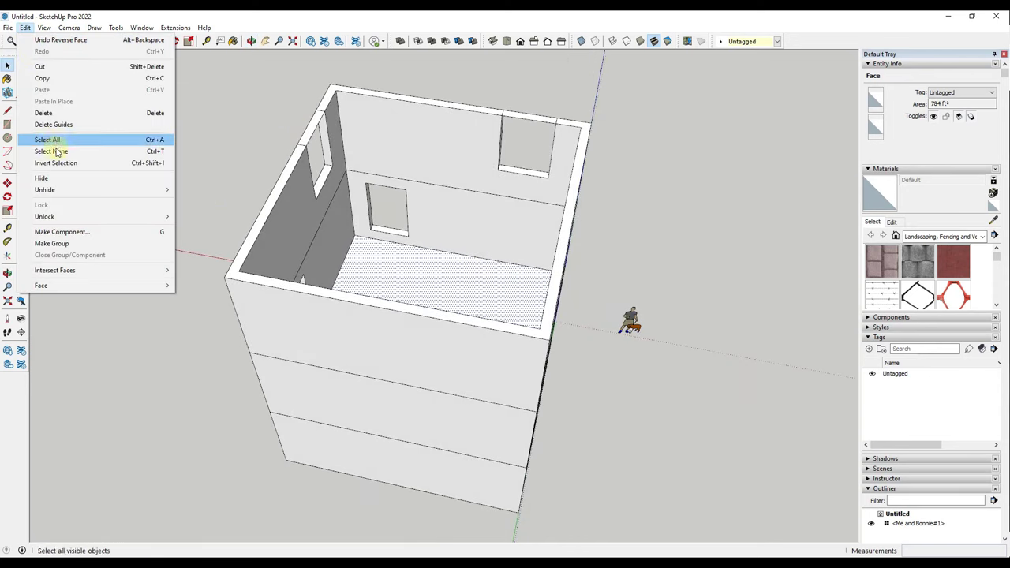
mouse_move(61, 189)
click(194, 213)
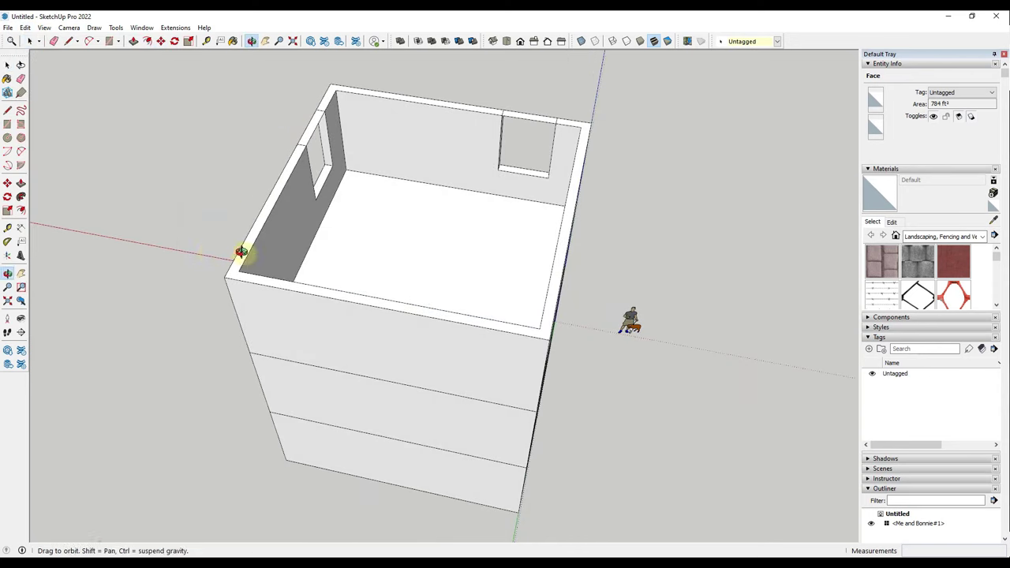
Select the whole building and make it a group.
middle_drag(244, 252, 488, 192)
scroll(488, 192, down, 3)
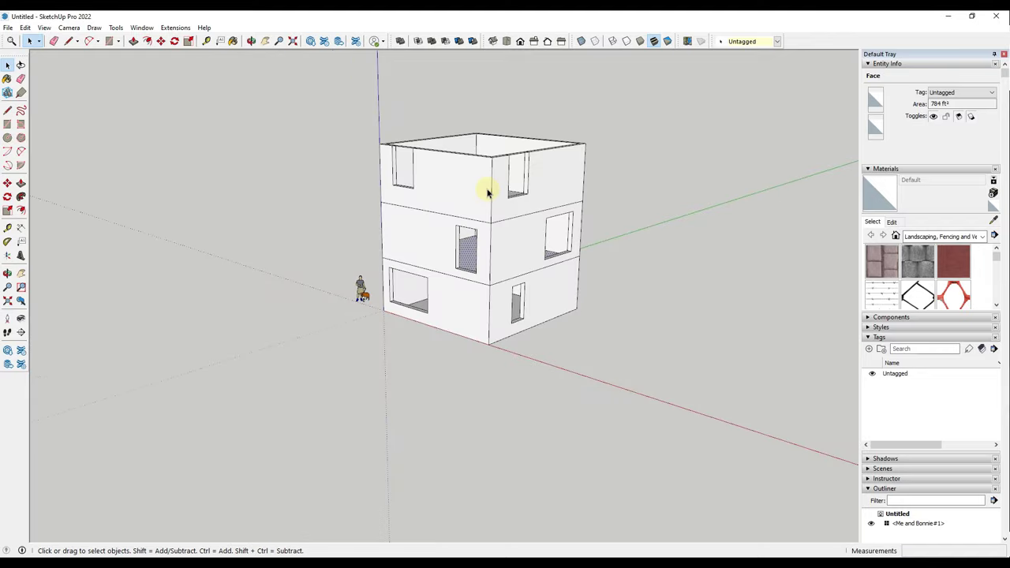
scroll(447, 164, up, 3)
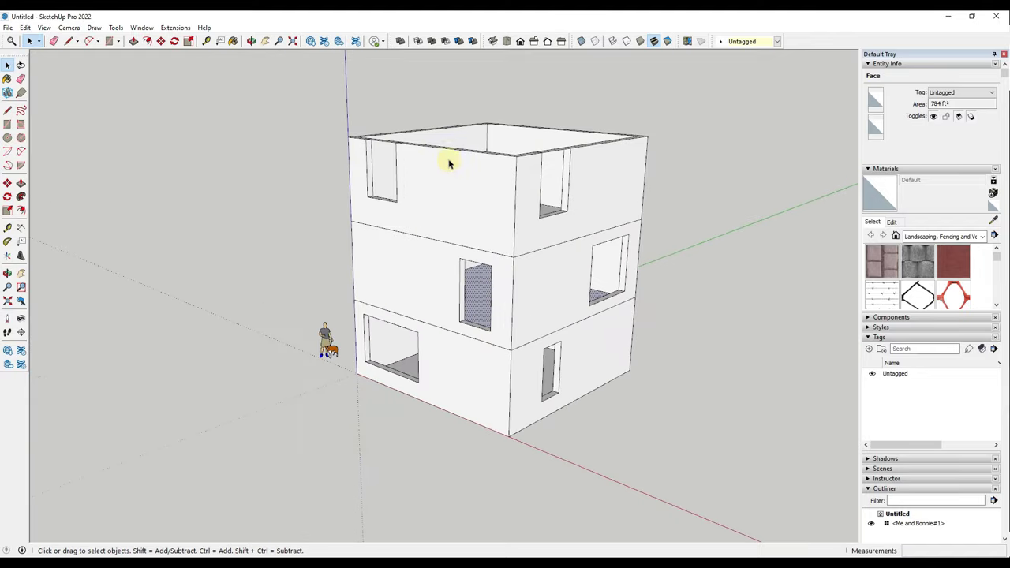
scroll(432, 164, down, 3)
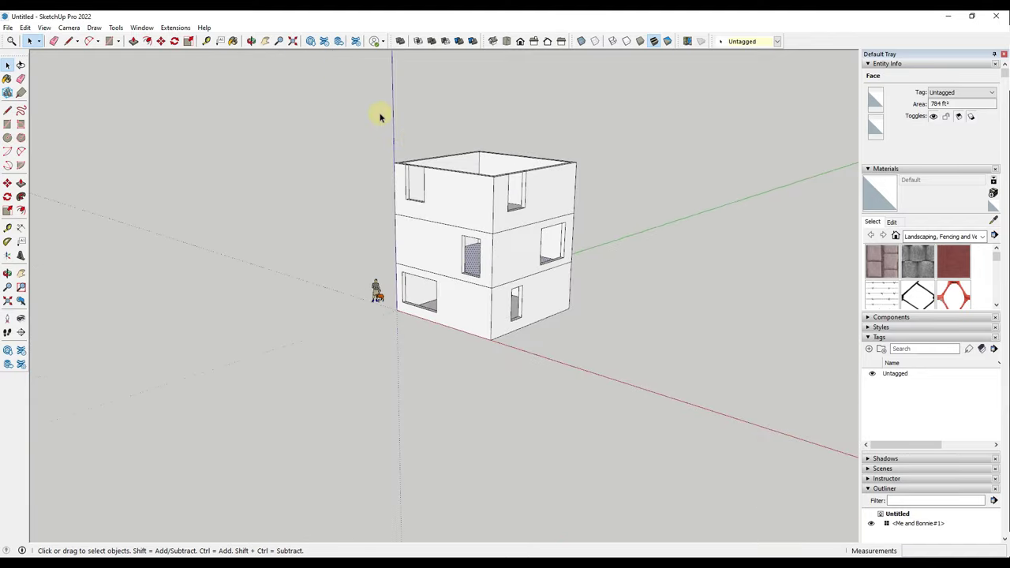
drag(631, 359, 631, 359)
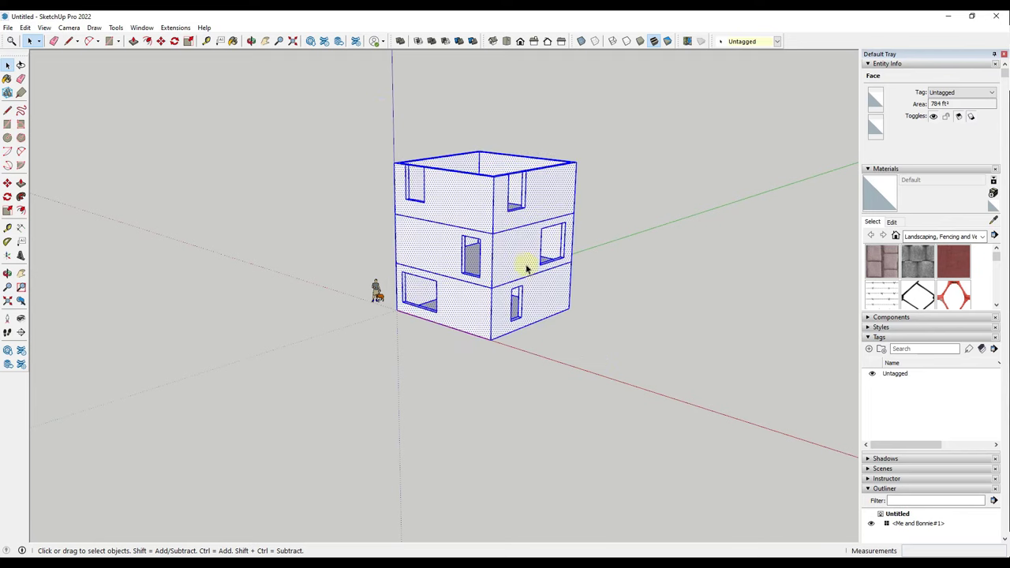
right_click(508, 251)
click(555, 341)
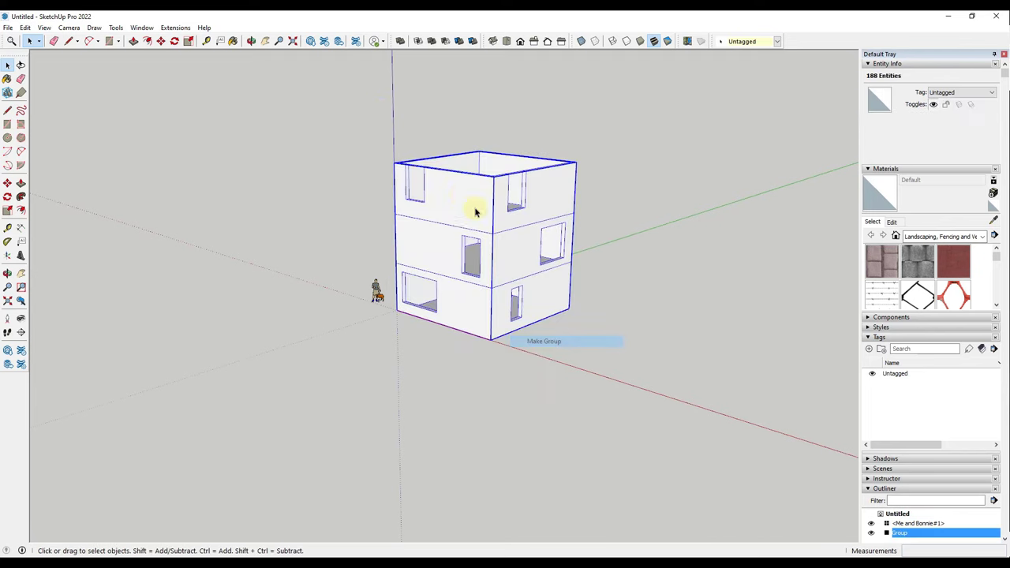
Draw a rectangle filling the front wall's top-storey window opening, set along the opening's inner edges.
scroll(438, 194, up, 4)
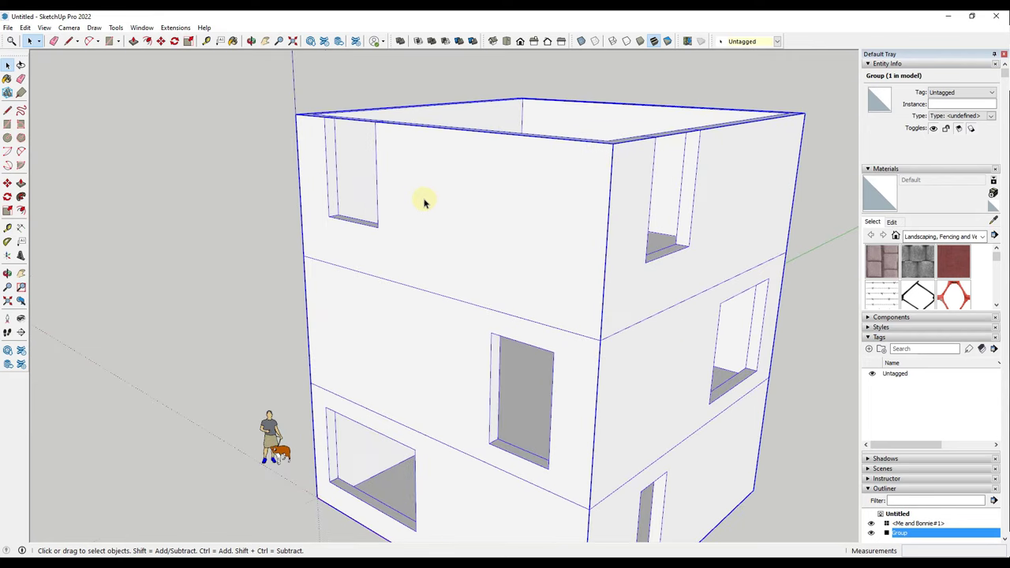
middle_drag(424, 203, 523, 232)
scroll(394, 234, up, 5)
key(r)
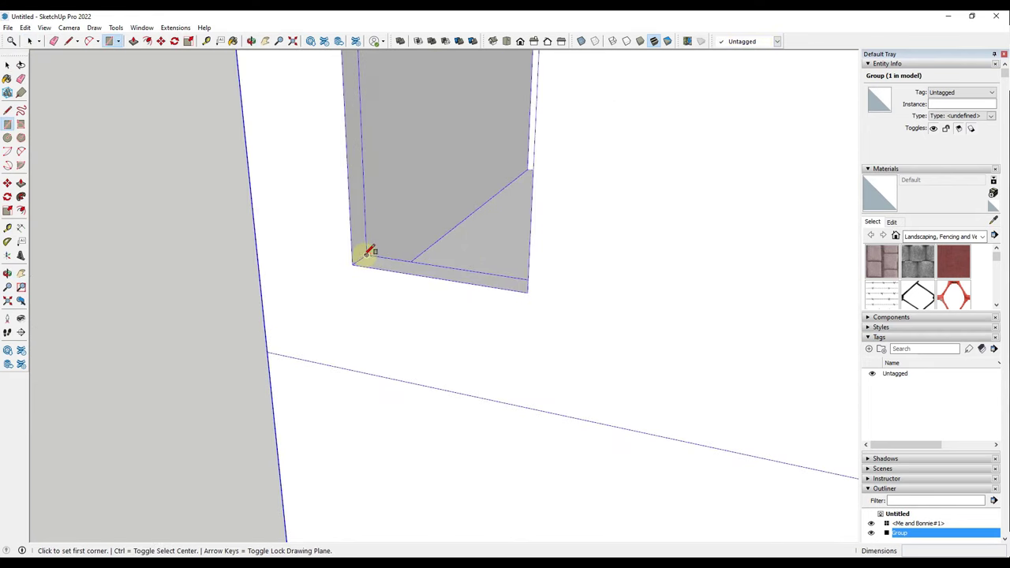
click(367, 252)
scroll(360, 252, down, 5)
middle_drag(354, 252, 637, 196)
scroll(569, 155, up, 5)
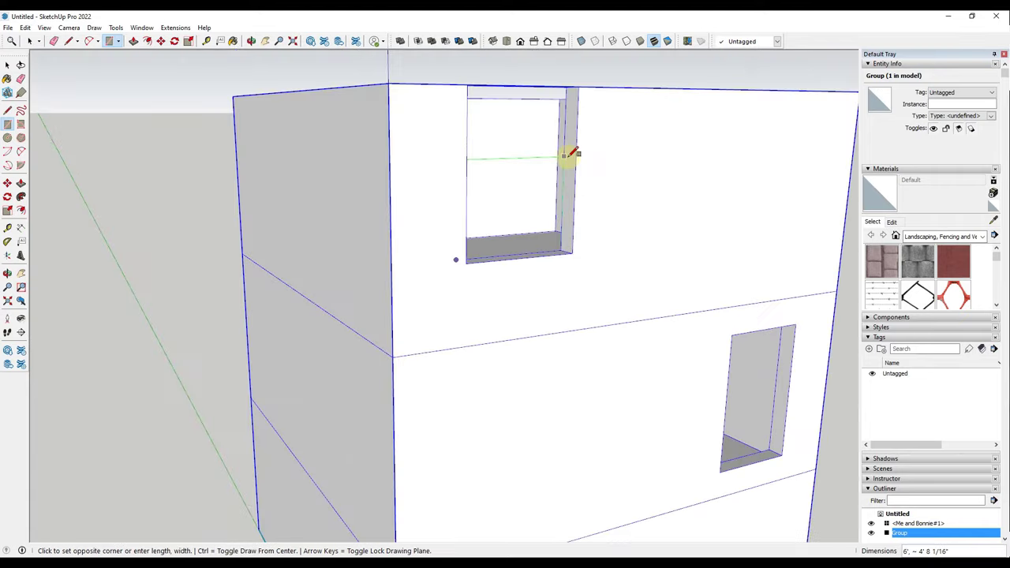
middle_drag(572, 154, 576, 102)
shift+middle_drag(572, 146, 547, 272)
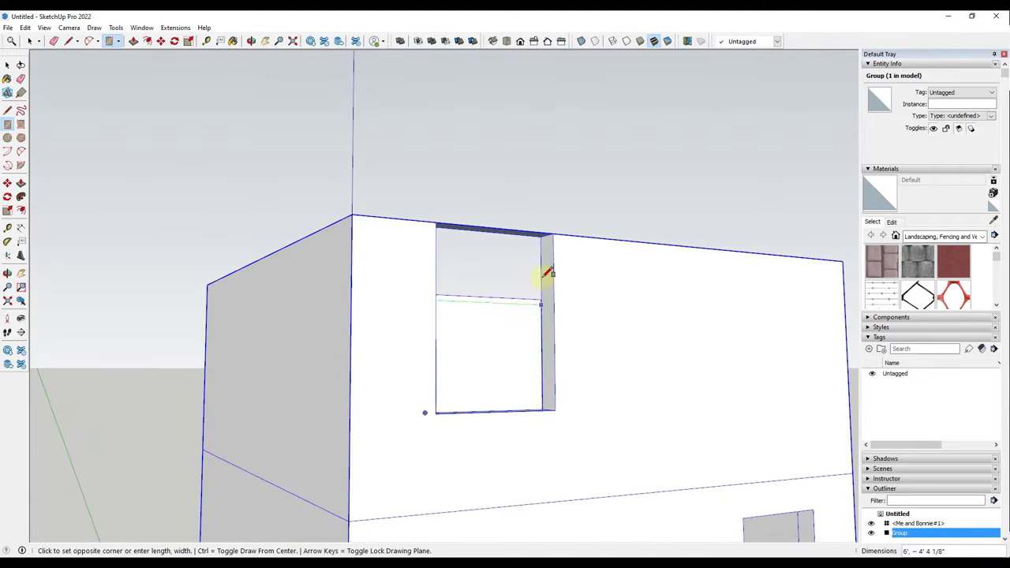
click(541, 235)
Offset the top-storey window rectangle's edges inward by 2" to outline the frame.
middle_drag(541, 232, 505, 326)
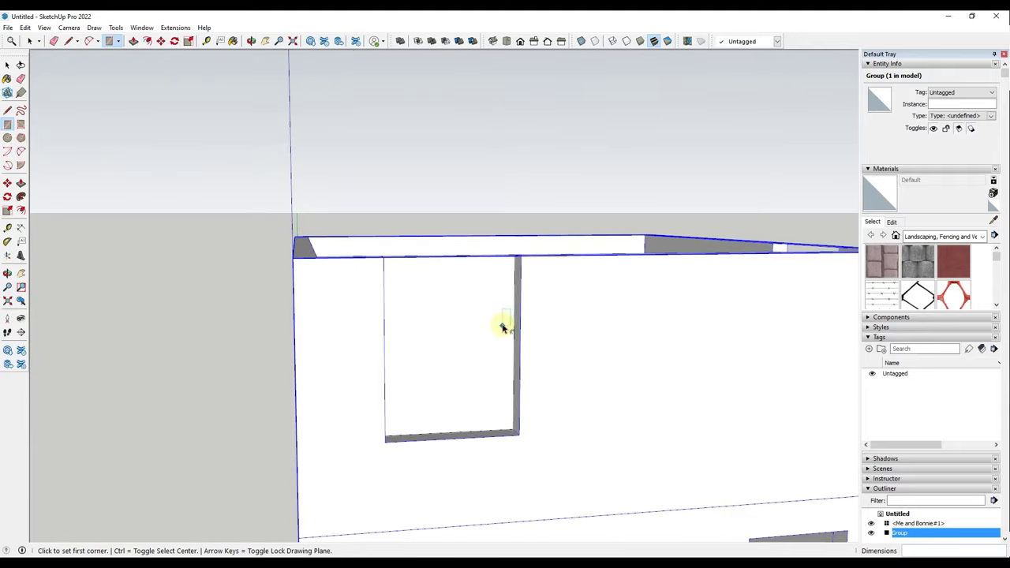
key(f)
click(513, 313)
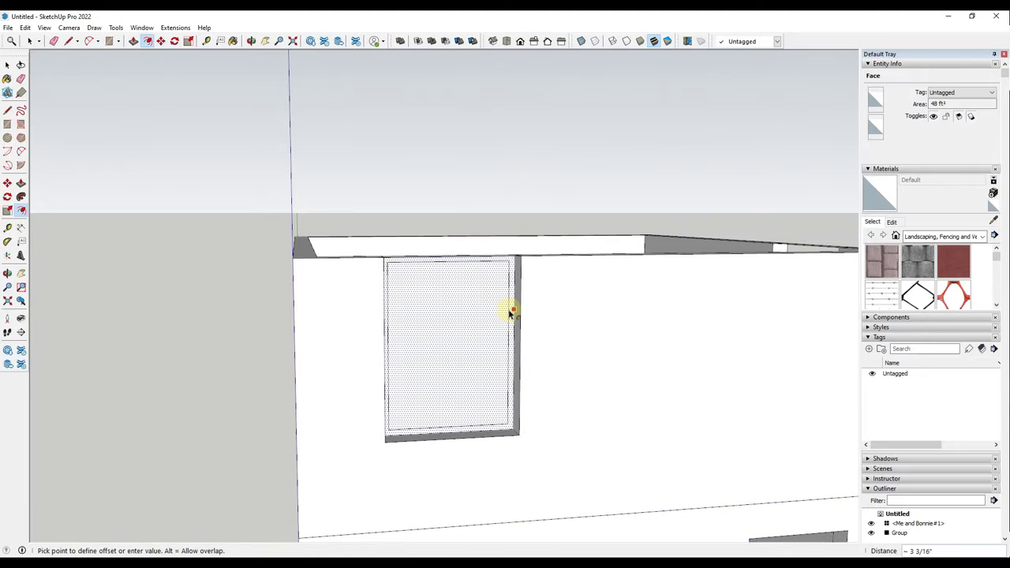
click(510, 312)
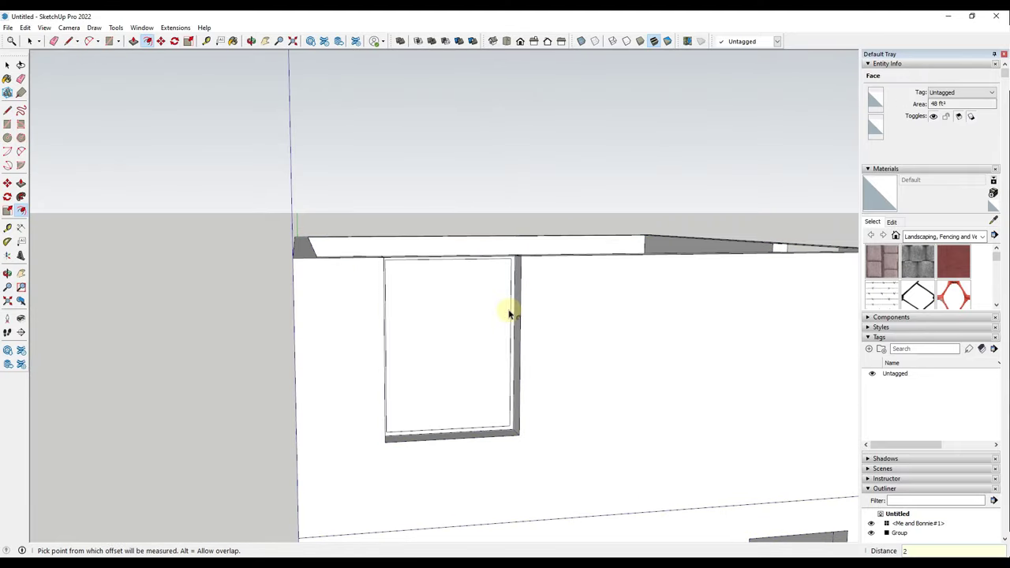
key(space)
Pull the border face of the front top-storey window outward 2" to form its frame.
scroll(510, 313, up, 2)
scroll(510, 314, up, 2)
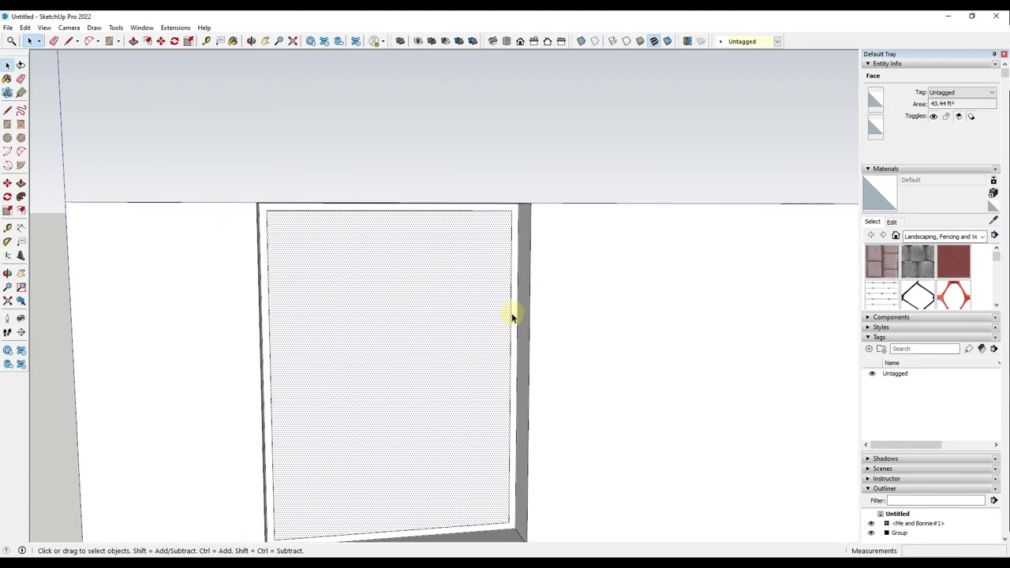
key(p)
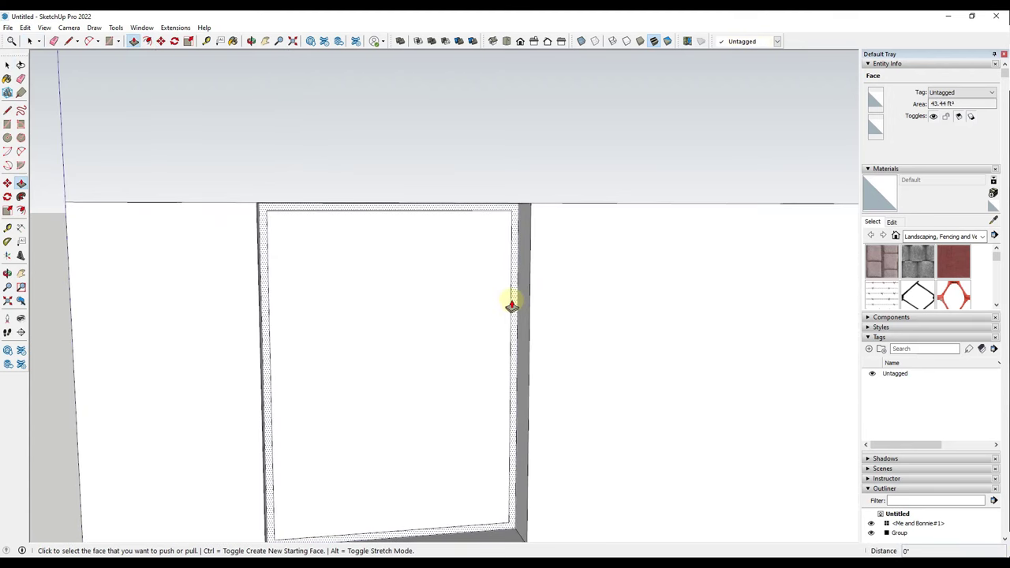
click(515, 305)
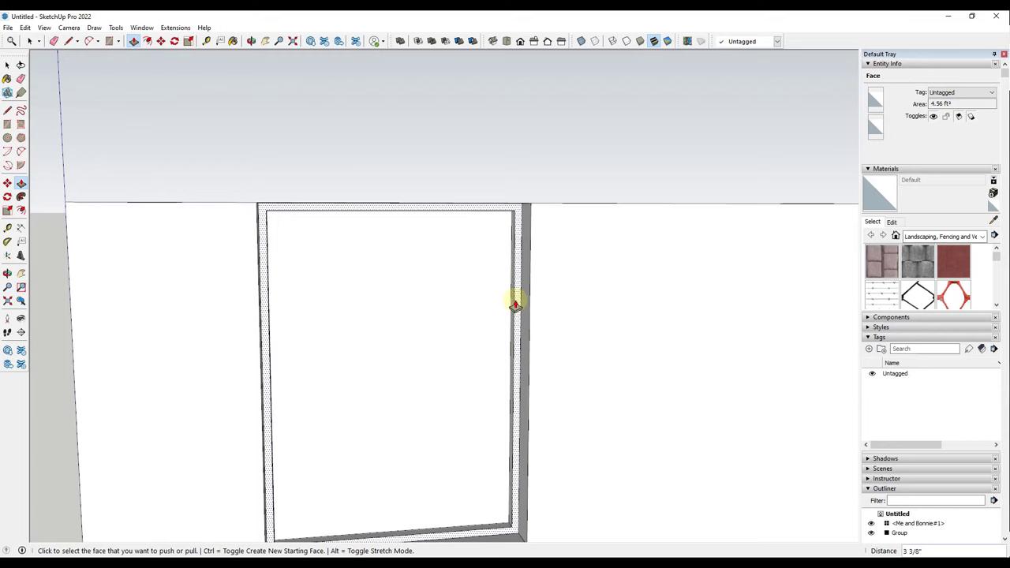
key(space)
middle_drag(531, 288, 523, 253)
key(p)
click(523, 256)
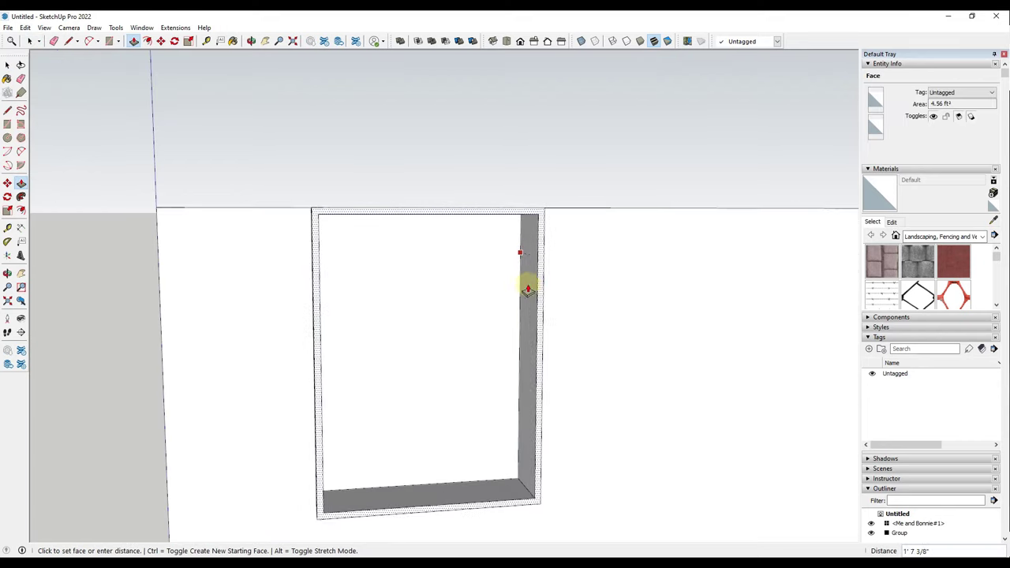
text(2)
key(Return)
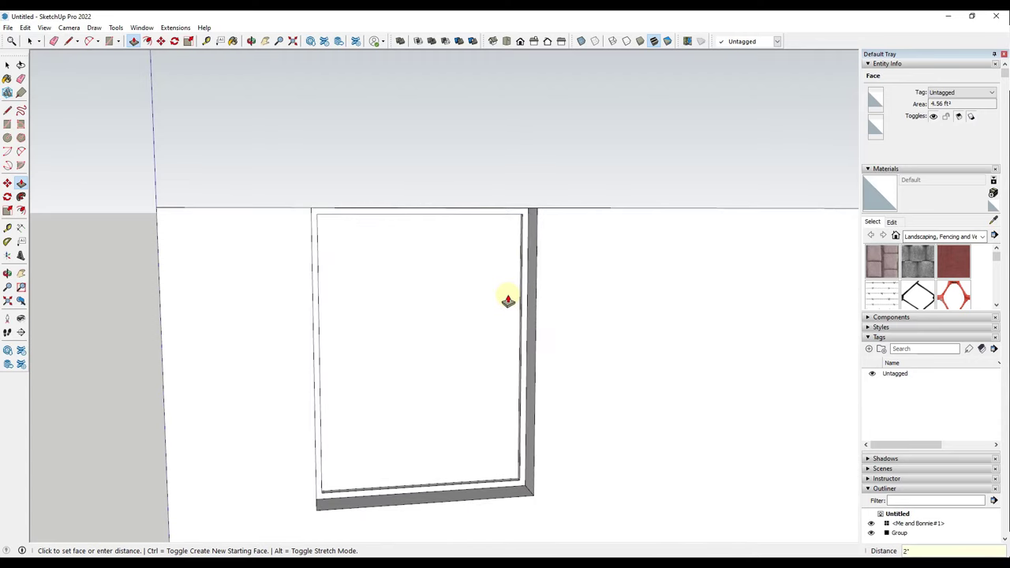
Select the front top-storey window's frame and pane together and make them a group.
key(space)
middle_drag(587, 389, 448, 370)
click(437, 370)
triple_click(436, 370)
right_click(435, 367)
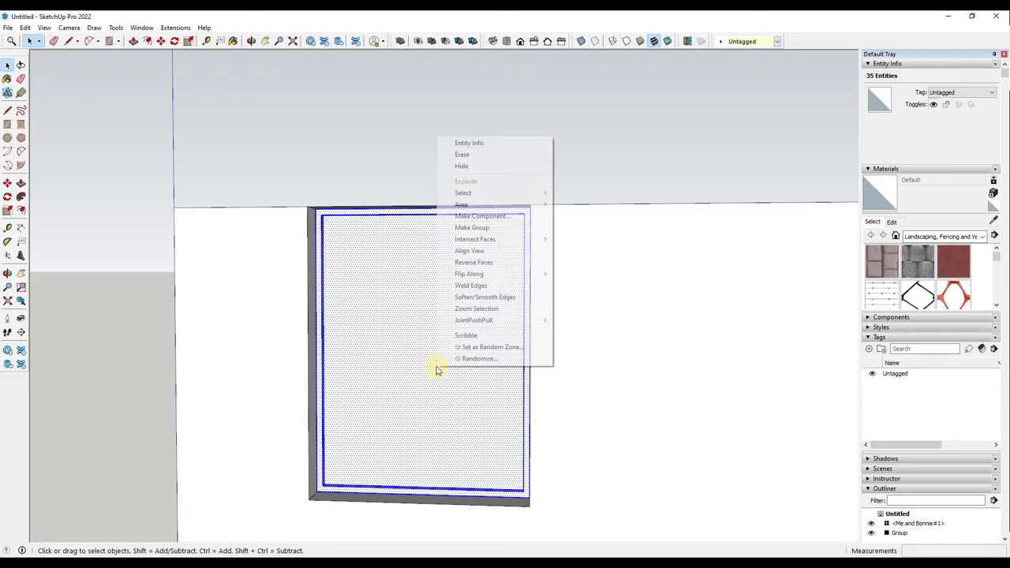
click(502, 229)
Draw a rectangle about 8' 7 3/8" by 5' 3 7/8" filling the front wall's middle-storey window opening along its inner edges.
scroll(433, 293, down, 6)
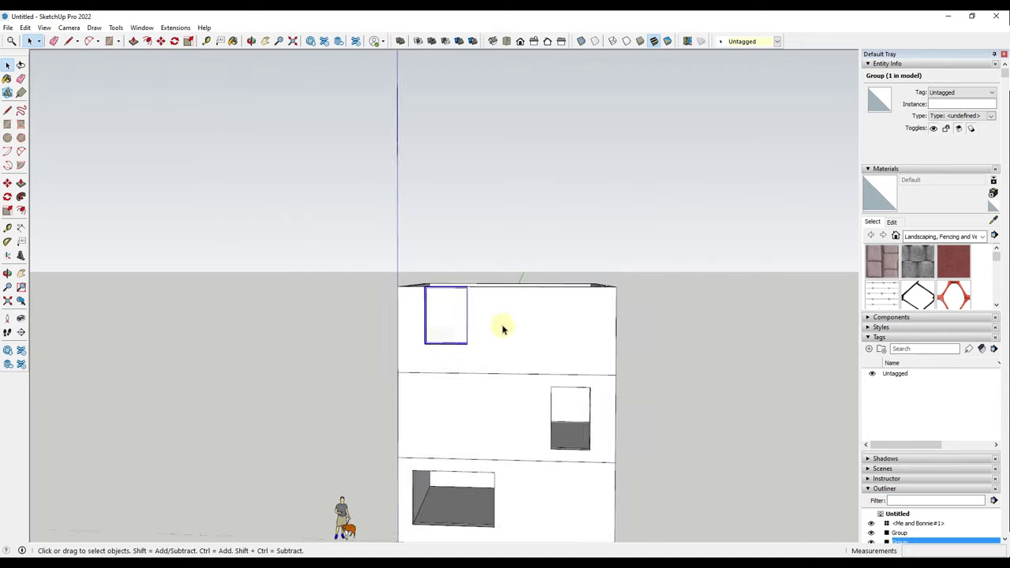
scroll(550, 361, down, 2)
middle_drag(653, 436, 584, 413)
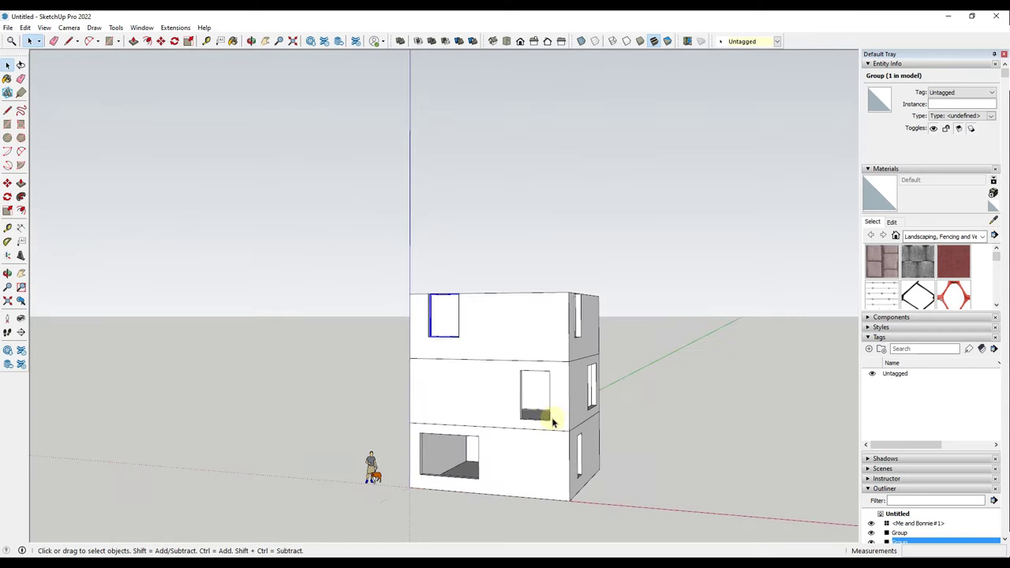
scroll(552, 414, up, 8)
middle_drag(500, 411, 539, 332)
key(r)
click(435, 465)
click(550, 306)
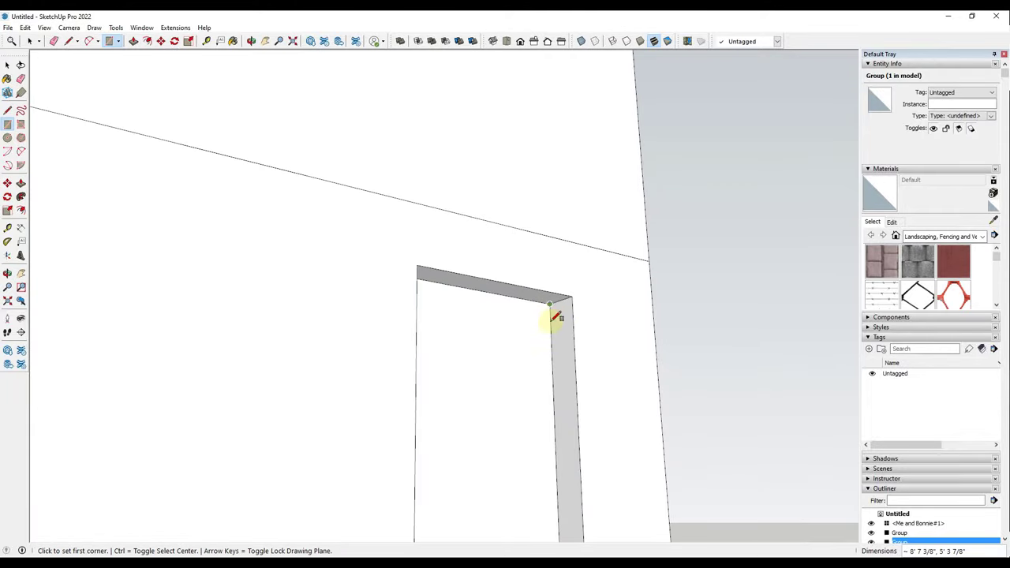
Offset the middle-storey window rectangle inward by 2" and pull its border outward 2" to form the frame.
key(f)
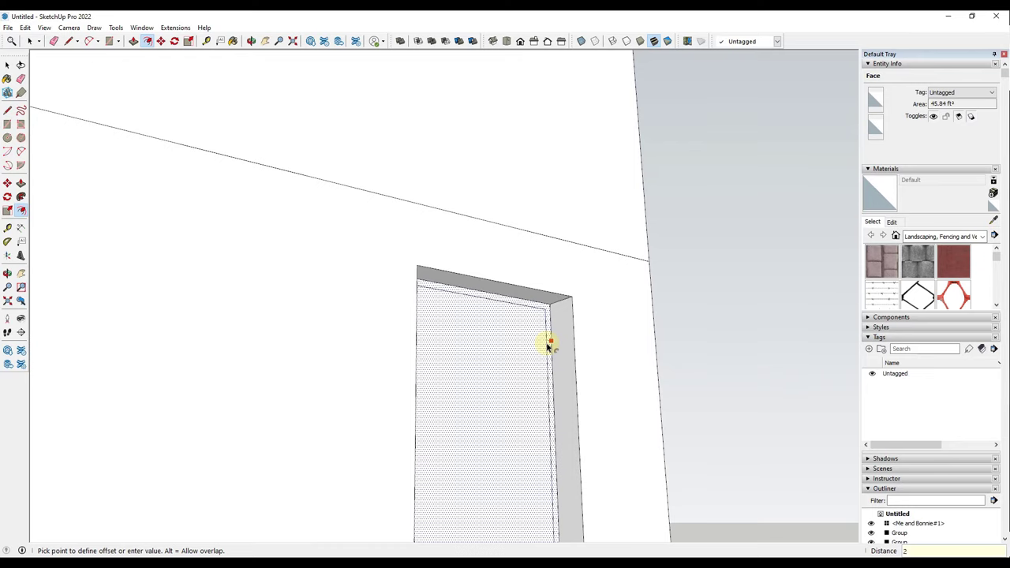
key(Return)
key(p)
click(552, 344)
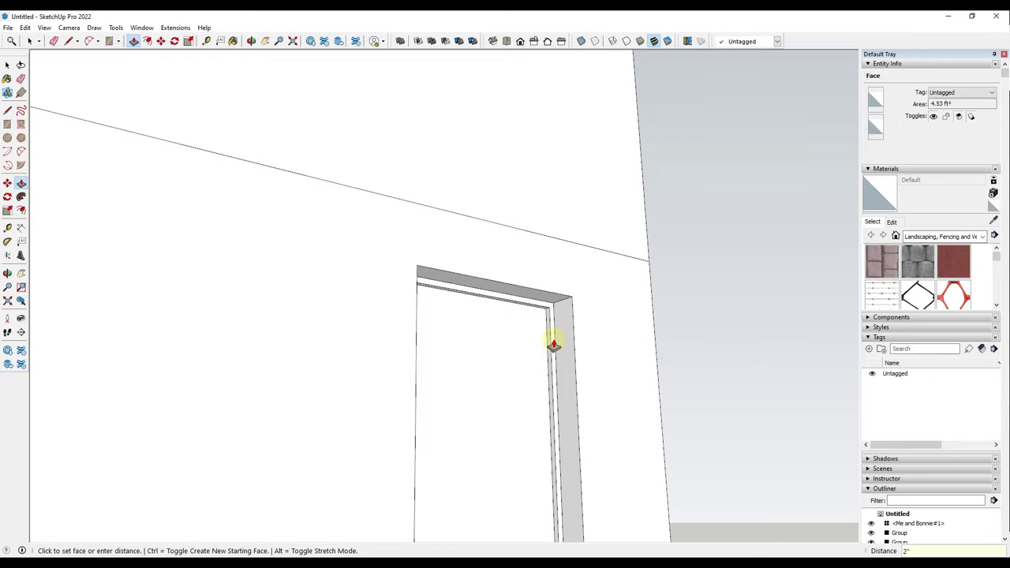
Select the frame and pane of the front wall's middle-storey window together and make them a group.
key(Return)
key(space)
scroll(576, 352, down, 5)
middle_drag(600, 361, 501, 304)
triple_click(559, 387)
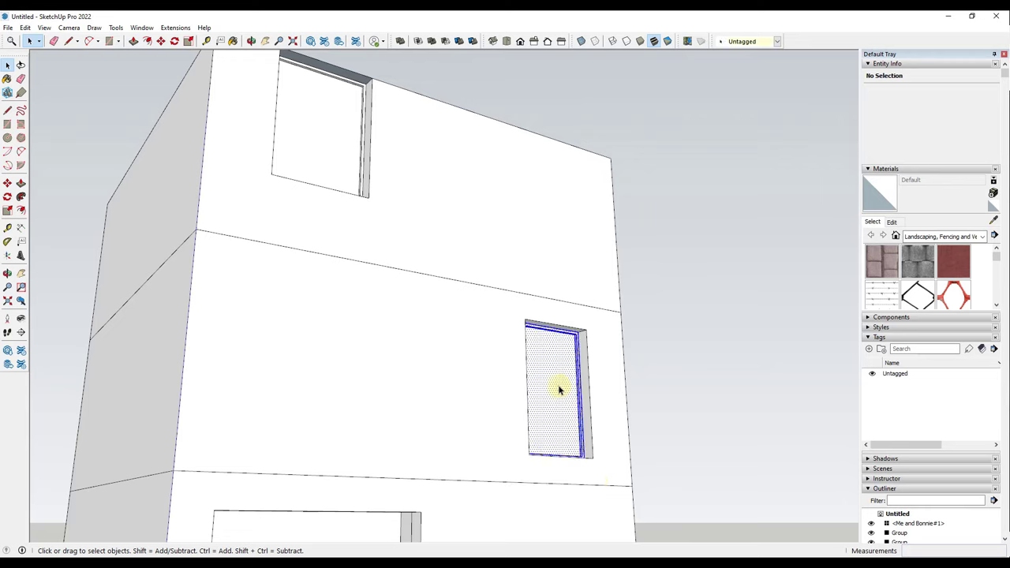
right_click(559, 387)
click(584, 247)
scroll(635, 291, down, 5)
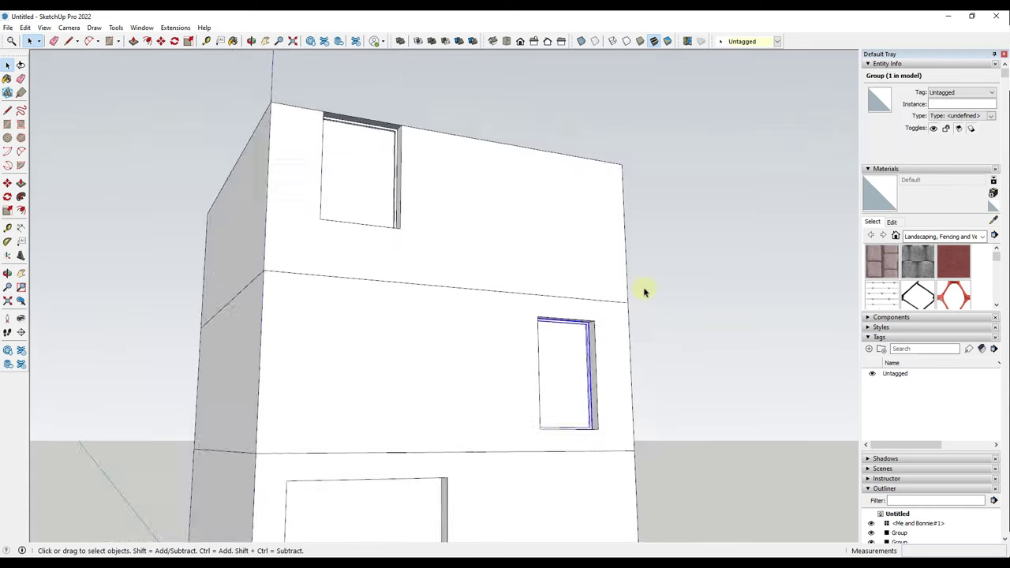
scroll(482, 484, up, 6)
scroll(399, 467, up, 3)
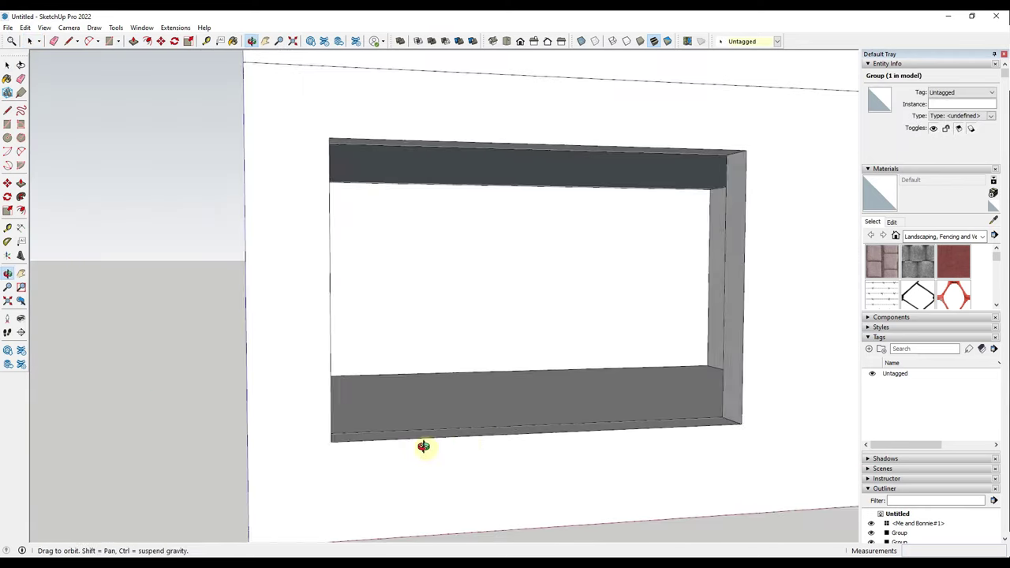
middle_drag(418, 446, 338, 413)
scroll(345, 422, up, 3)
key(r)
click(349, 426)
scroll(350, 426, down, 4)
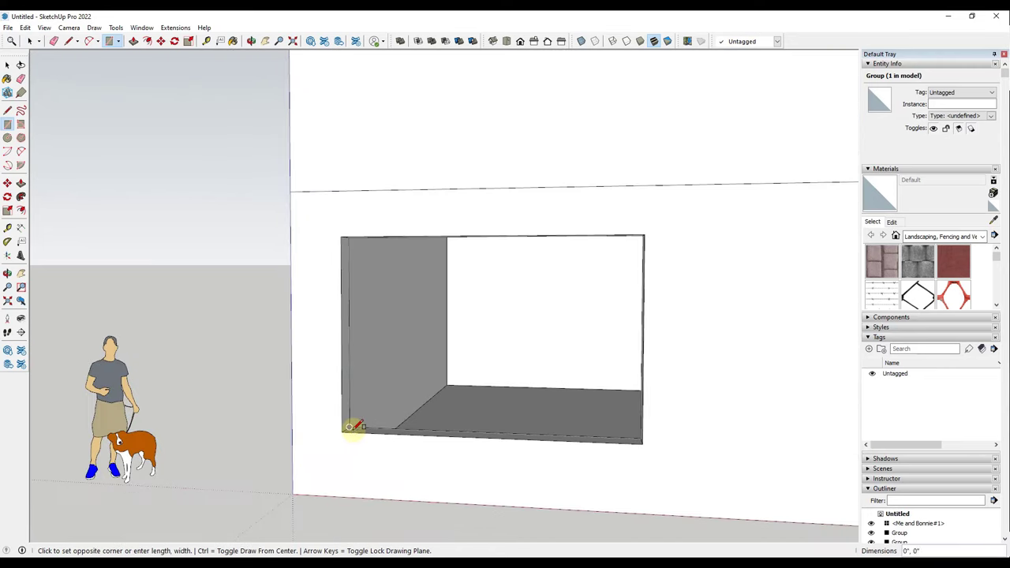
key(space)
Open the wall group and push the sill face of the front ground-floor opening down about 2' 6 7/8" to the ground.
middle_drag(444, 435, 395, 449)
scroll(436, 454, down, 4)
key(p)
key(space)
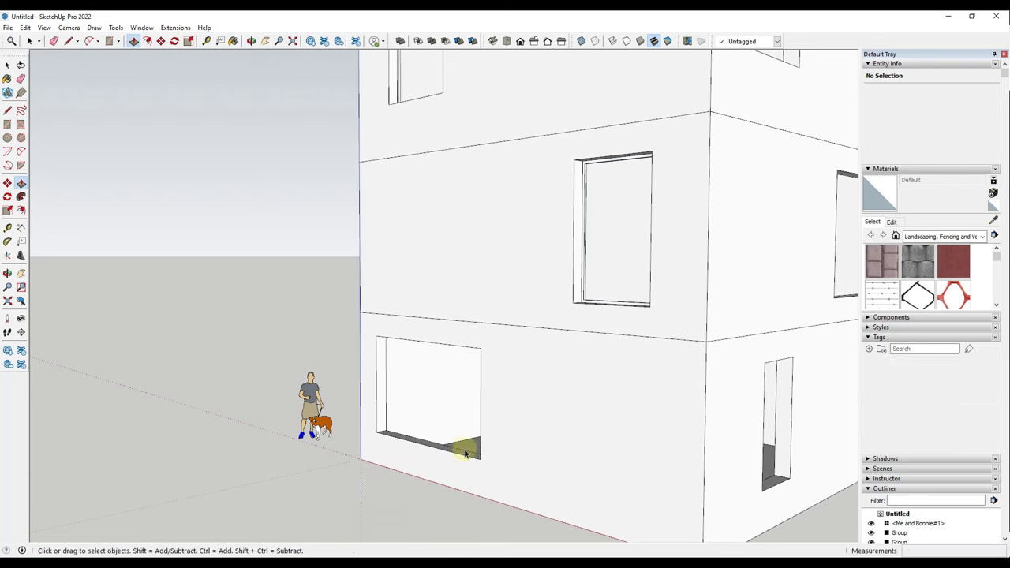
double_click(467, 451)
key(p)
click(451, 449)
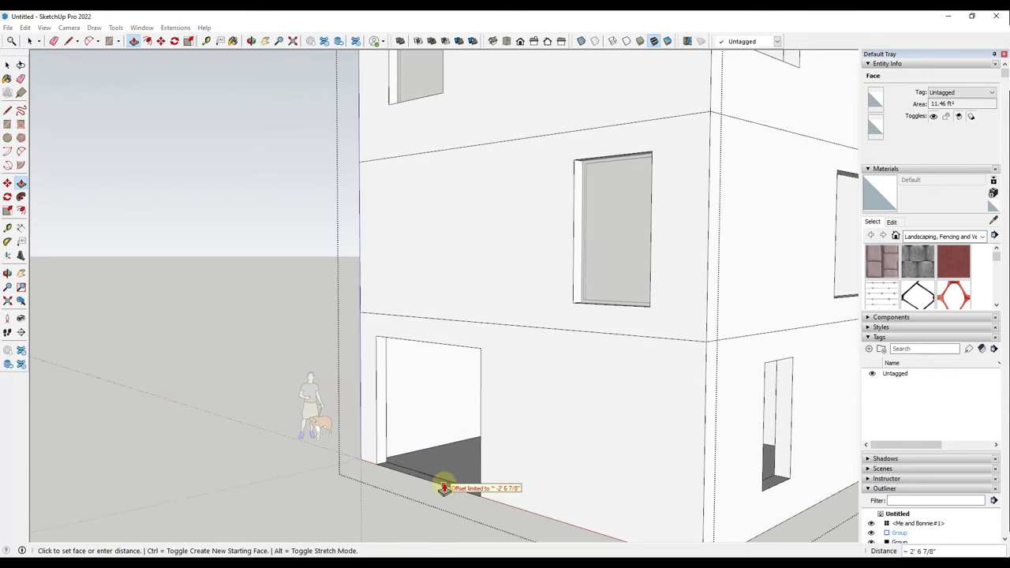
click(444, 487)
key(space)
middle_drag(451, 482, 480, 451)
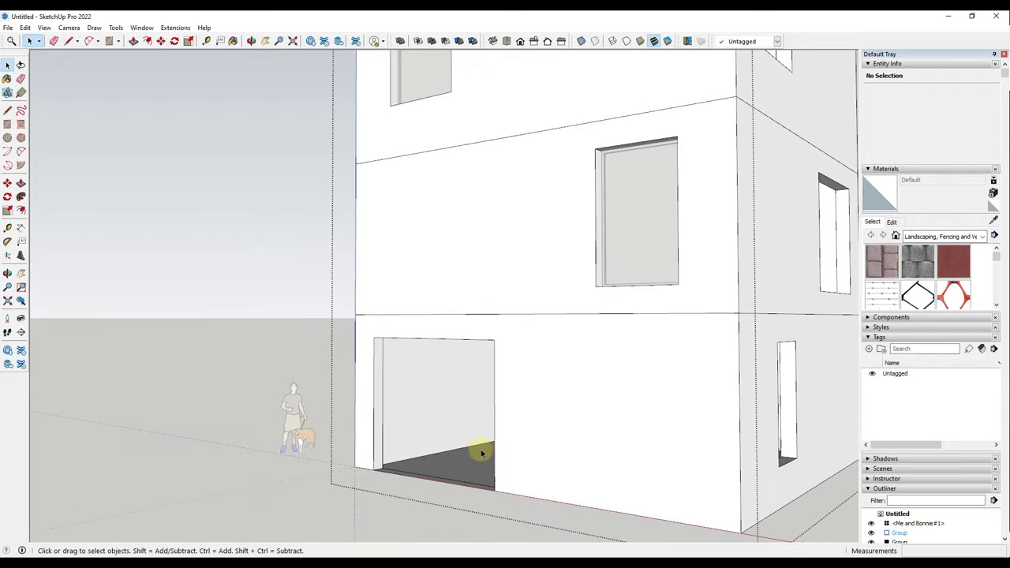
click(453, 505)
Draw a rectangle about 11' 5 9/16" by 10' 2 13/16" filling the front wall's ground-floor opening along its inner edges.
middle_drag(429, 478, 449, 476)
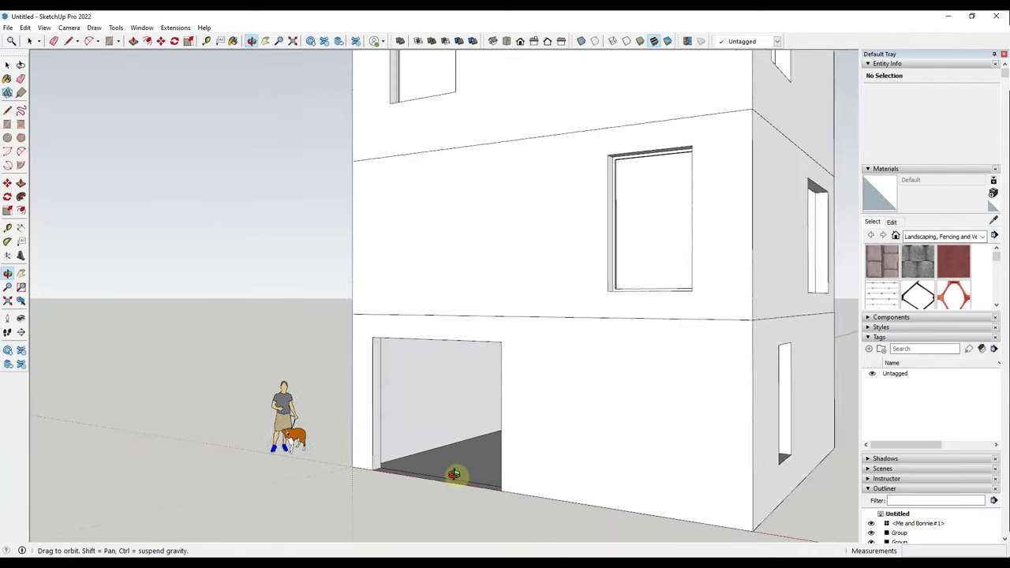
scroll(363, 469, up, 6)
scroll(386, 471, up, 2)
key(r)
click(383, 471)
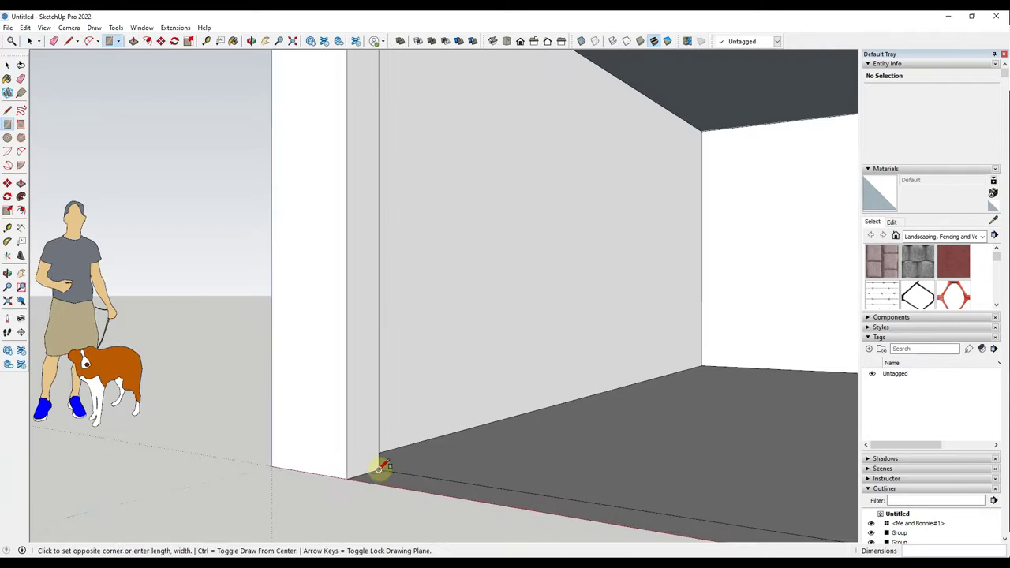
scroll(382, 471, down, 5)
middle_drag(383, 471, 605, 375)
scroll(571, 334, up, 8)
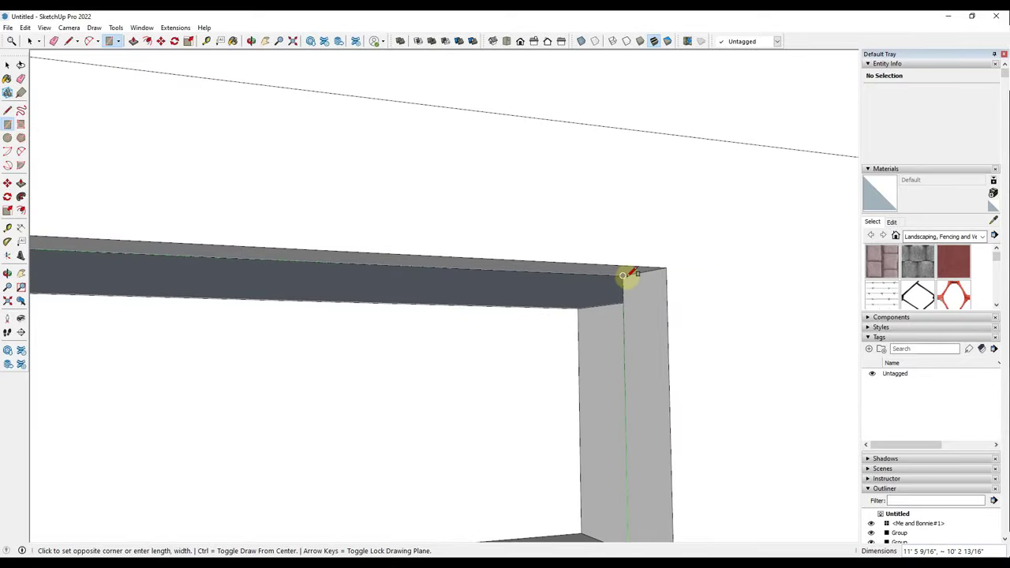
click(624, 275)
scroll(631, 315, down, 5)
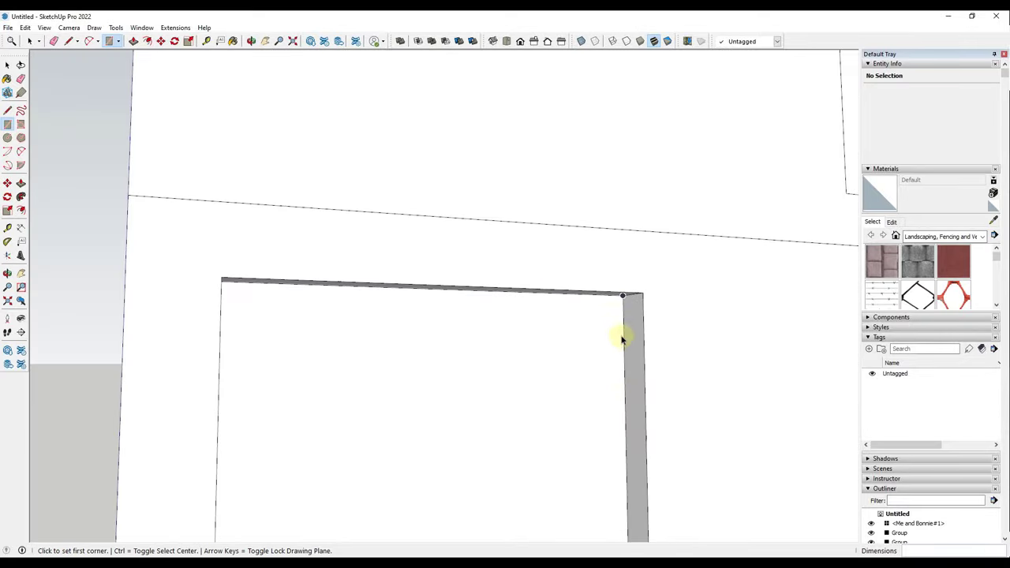
Offset the ground-floor opening's rectangle inward to make a frame border, and group the frame with its pane.
key(f)
click(622, 346)
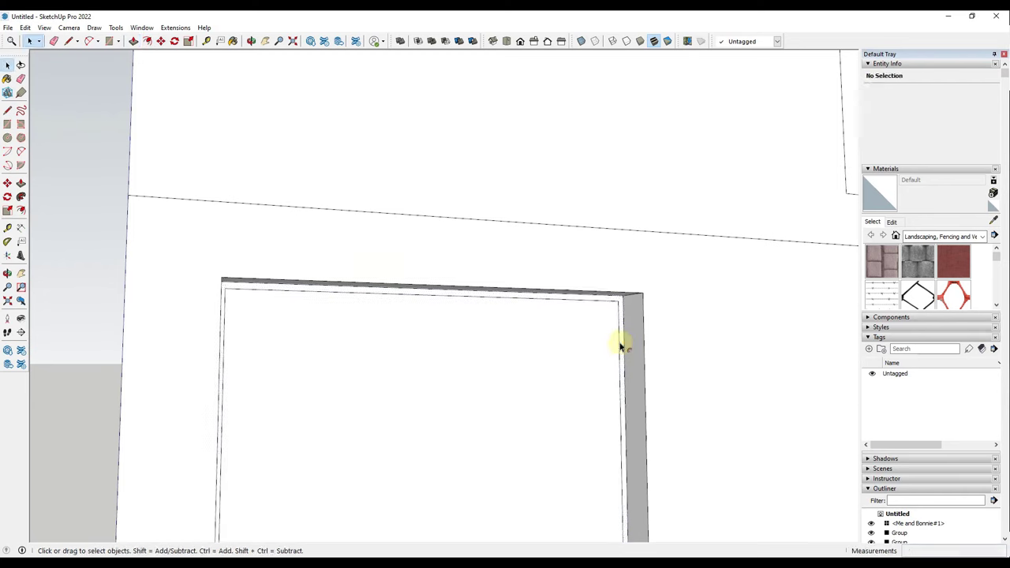
click(626, 343)
scroll(504, 405, down, 6)
key(space)
Draw an 8' by 6' rectangle filling the side wall's top-storey window opening.
middle_drag(442, 298, 401, 402)
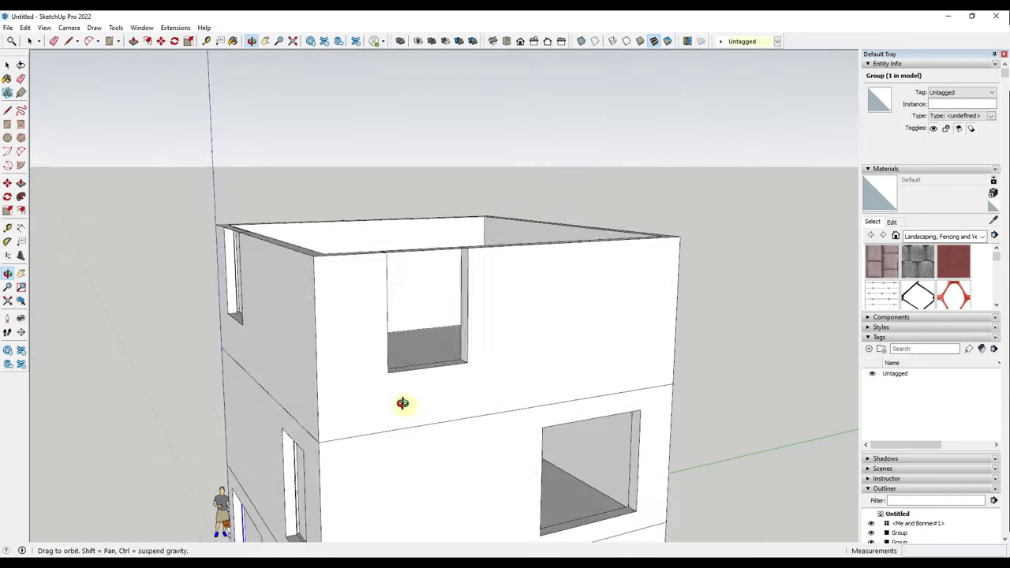
scroll(489, 367, up, 4)
middle_drag(489, 368, 354, 404)
key(r)
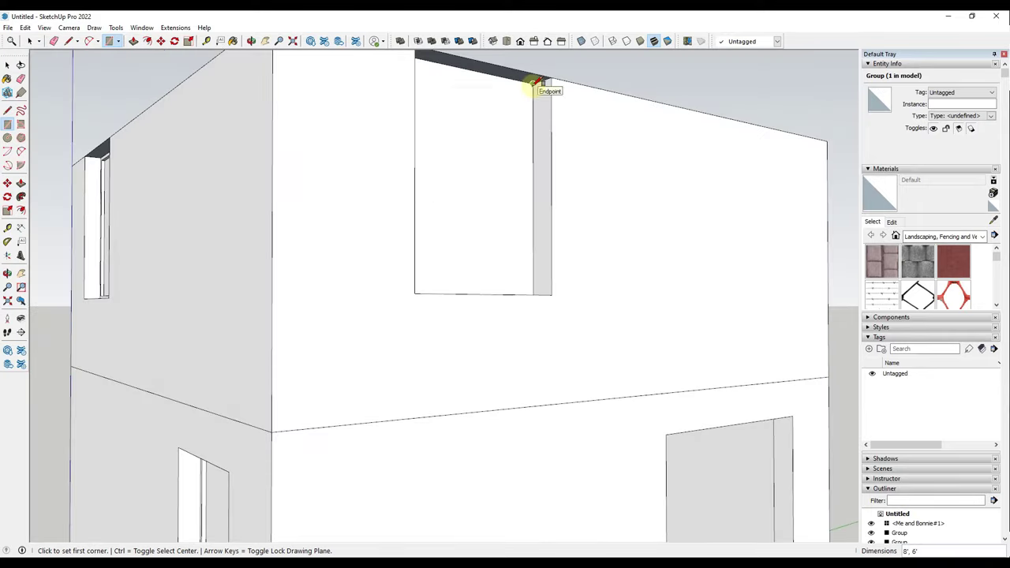
key(space)
drag(537, 86, 552, 232)
Fill the side wall's middle-storey and ground-floor window openings with framed panes, grouping the ground-floor frame and pane.
scroll(637, 169, up, 4)
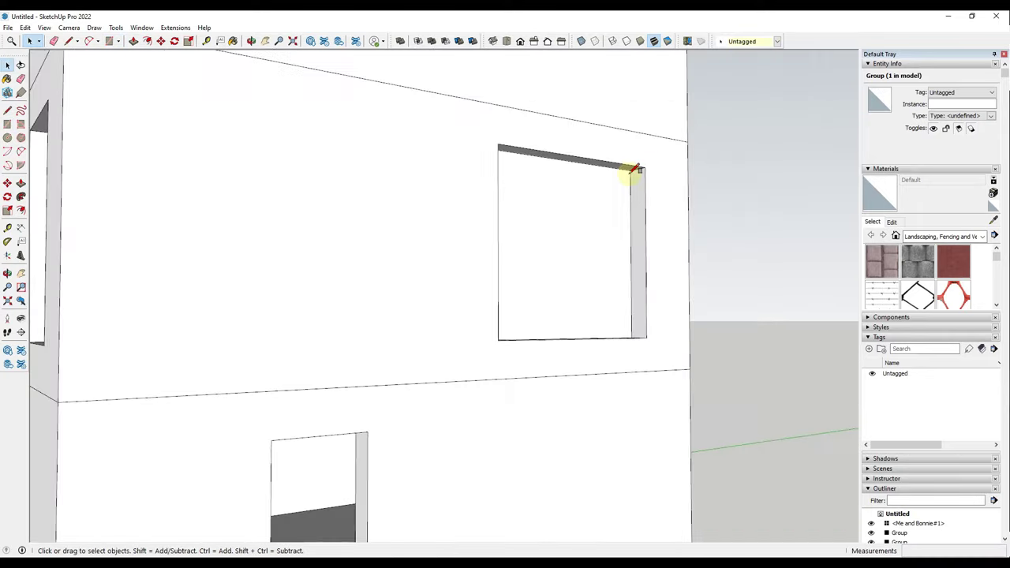
scroll(630, 312, down, 5)
right_click(465, 314)
click(509, 405)
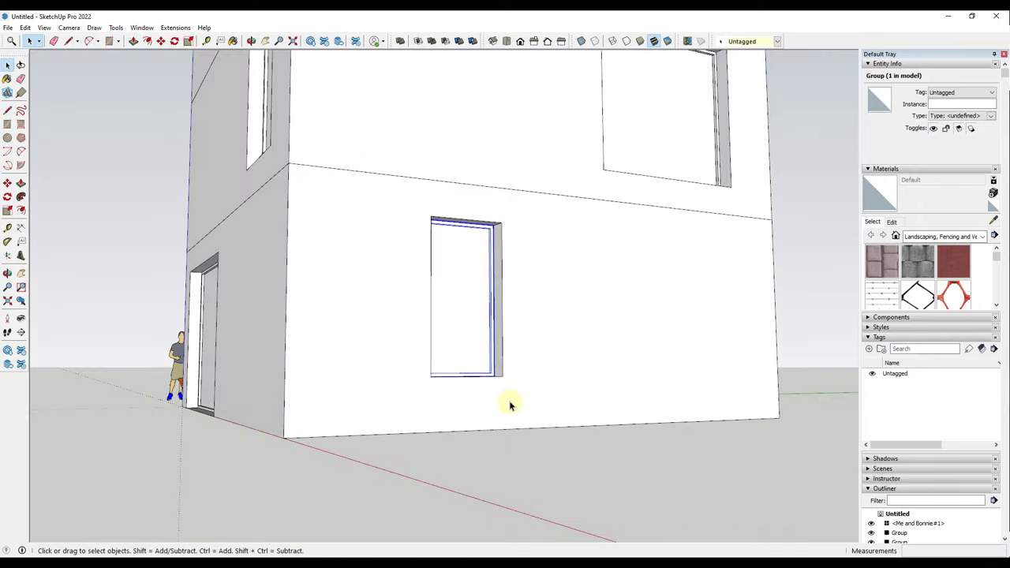
Draw a roof rectangle across the open top of the building between opposite inner corners of the walls.
middle_drag(466, 347, 421, 376)
scroll(421, 376, down, 8)
scroll(462, 106, up, 4)
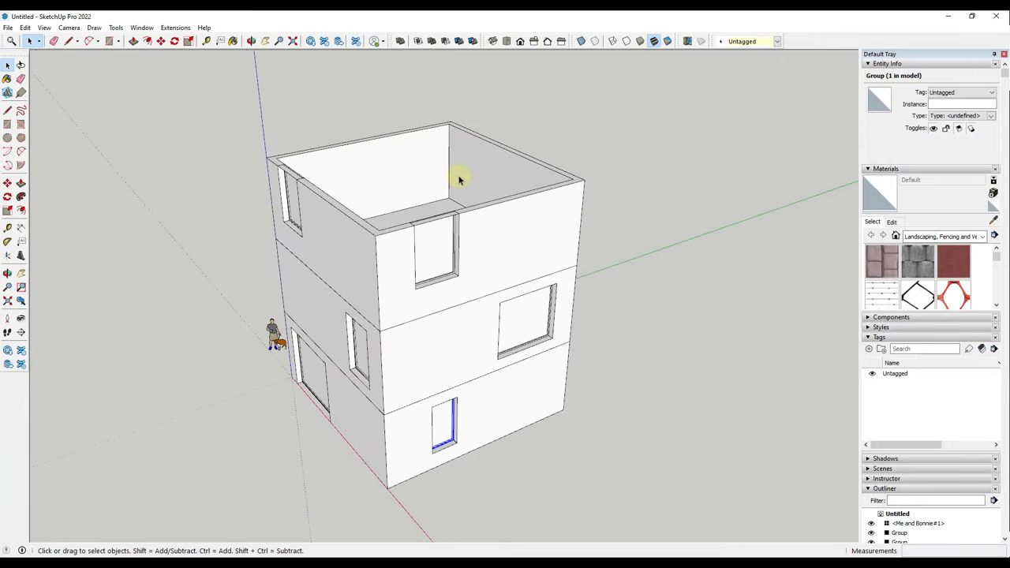
middle_drag(493, 187, 230, 174)
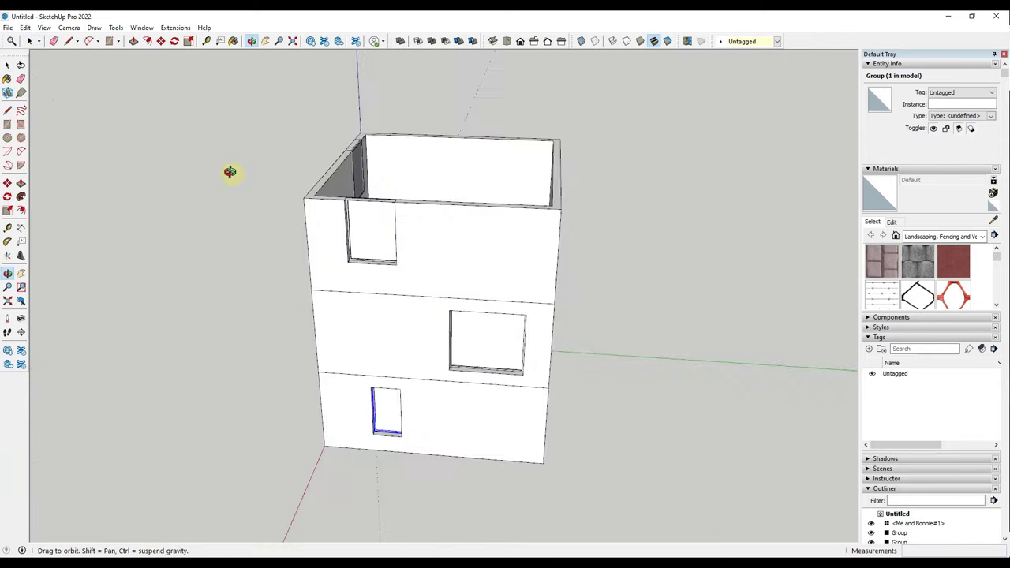
scroll(387, 140, up, 5)
scroll(387, 140, up, 2)
key(r)
click(382, 130)
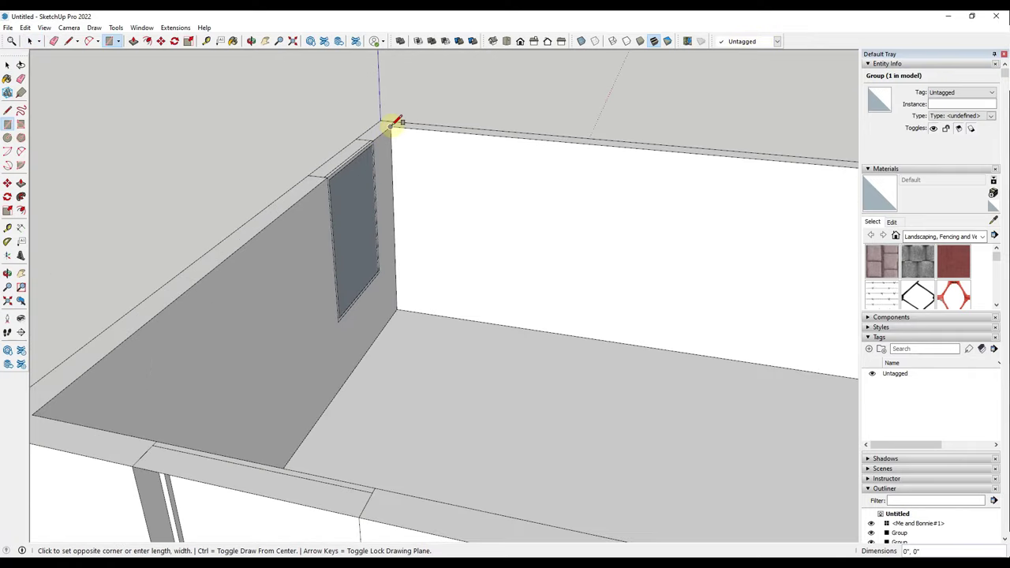
scroll(402, 138, down, 5)
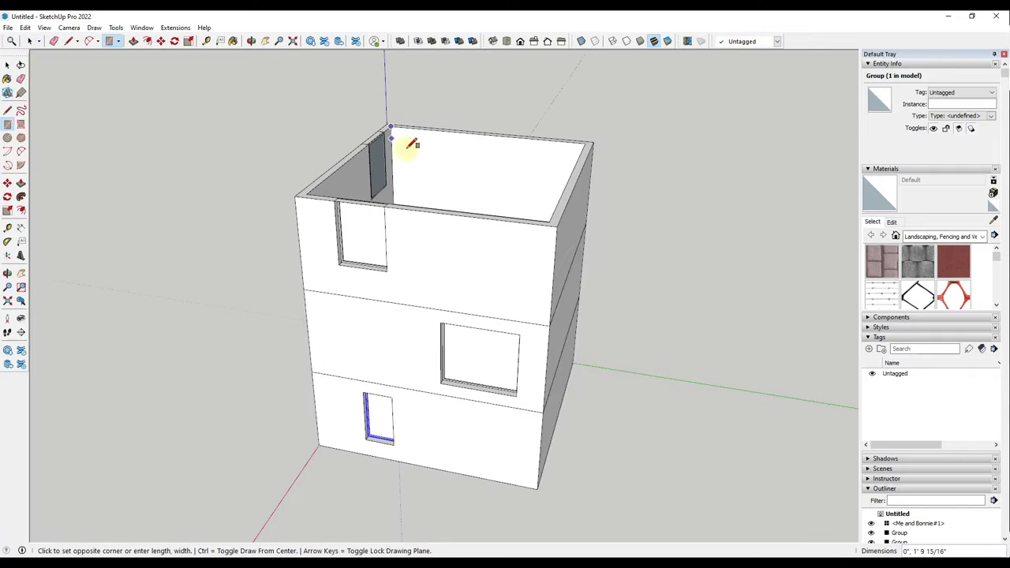
click(550, 222)
Push the roof face down inside the walls to form a recessed flat roof with a parapet.
key(space)
click(486, 183)
key(p)
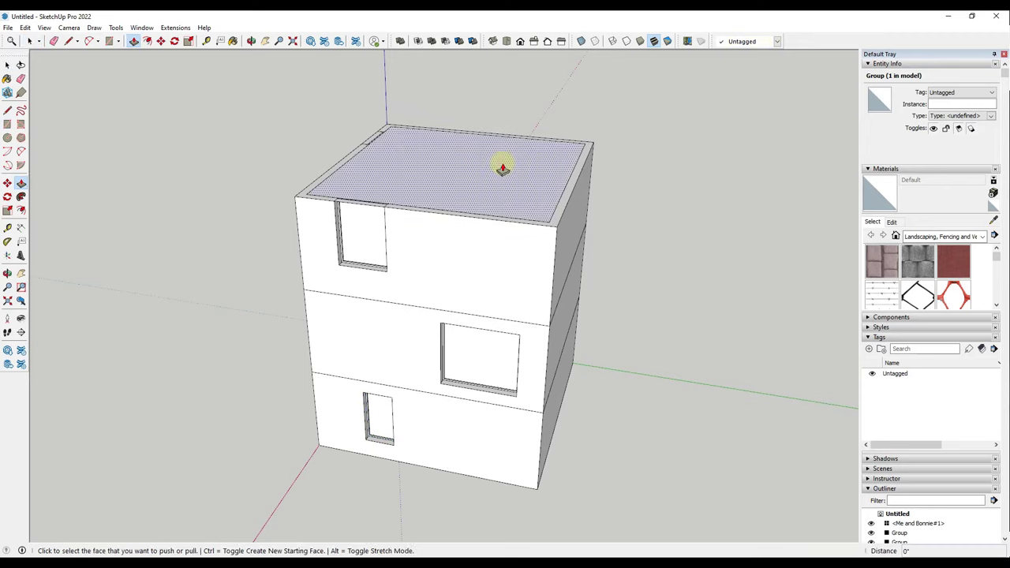
click(504, 178)
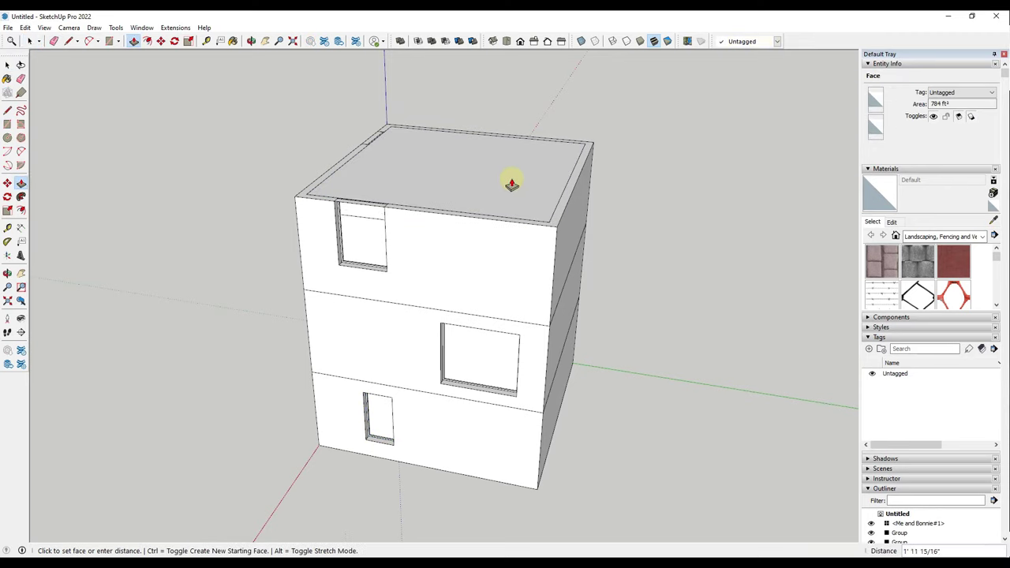
click(511, 183)
middle_drag(511, 183, 532, 176)
key(space)
click(532, 176)
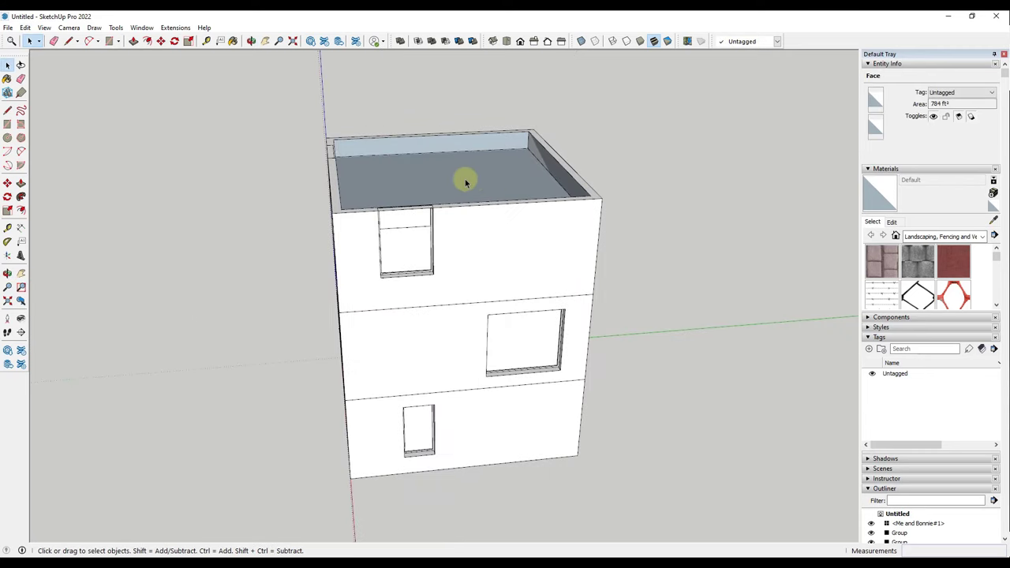
key(Escape)
middle_drag(465, 183, 575, 196)
scroll(440, 191, up, 3)
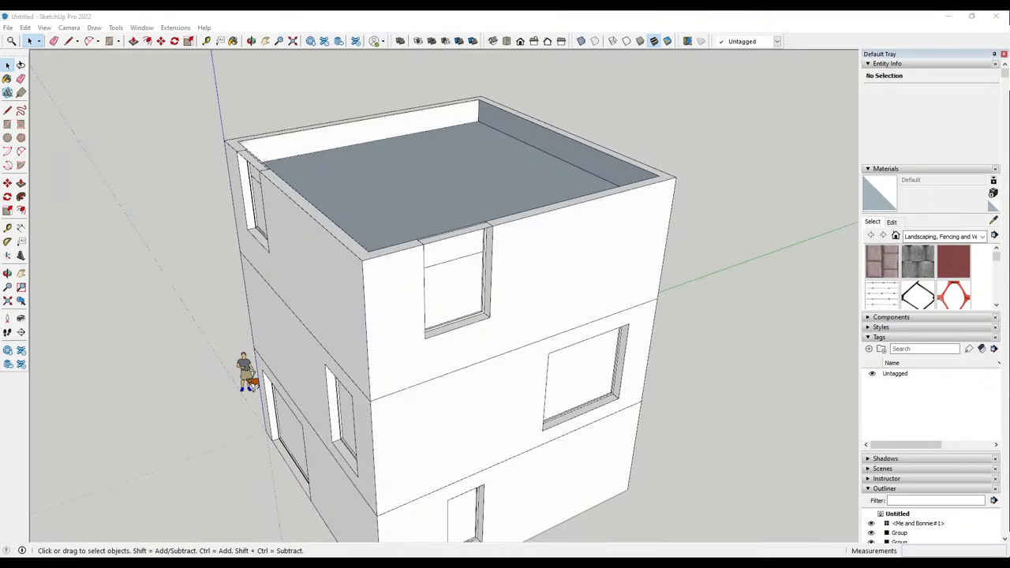
Select the recessed roof face together with two inner parapet faces and reverse them.
scroll(445, 241, up, 8)
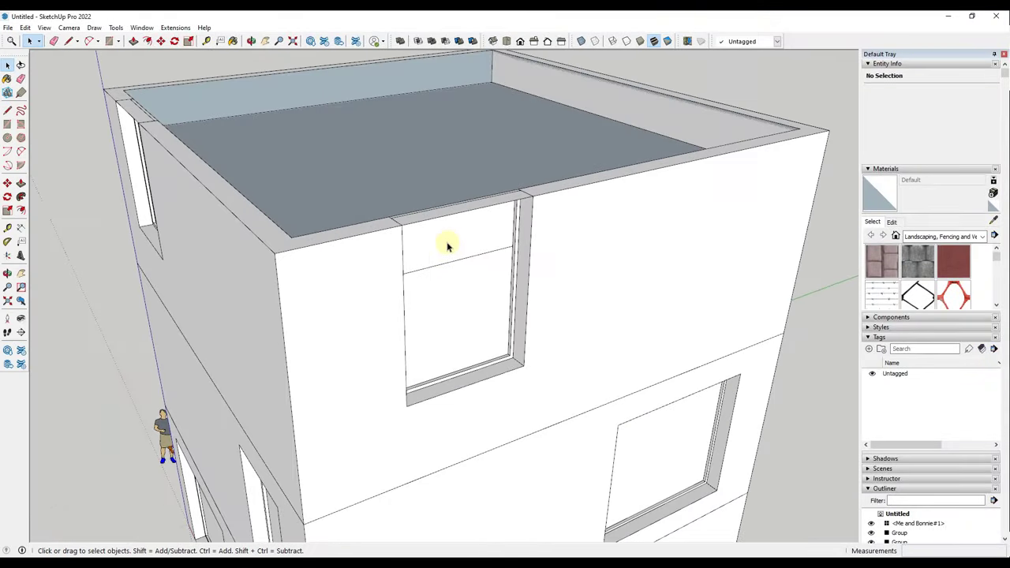
scroll(470, 239, down, 6)
mouse_move(429, 226)
middle_down()
mouse_move(568, 252)
mouse_move(782, 254)
mouse_move(775, 265)
mouse_move(514, 272)
mouse_move(478, 263)
mouse_move(488, 210)
middle_up()
scroll(584, 158, down, 3)
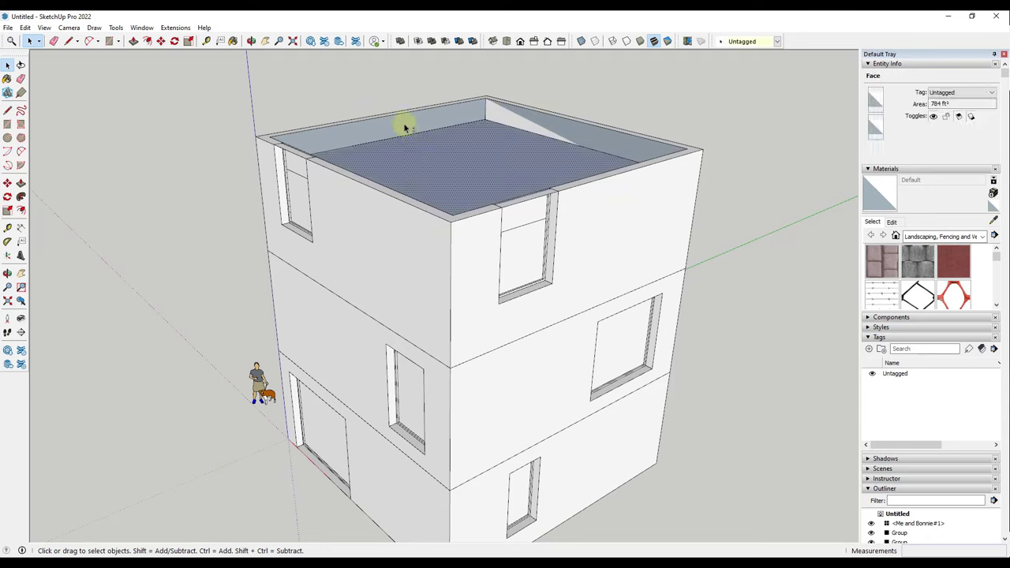
ctrl+click(526, 124)
right_click(526, 125)
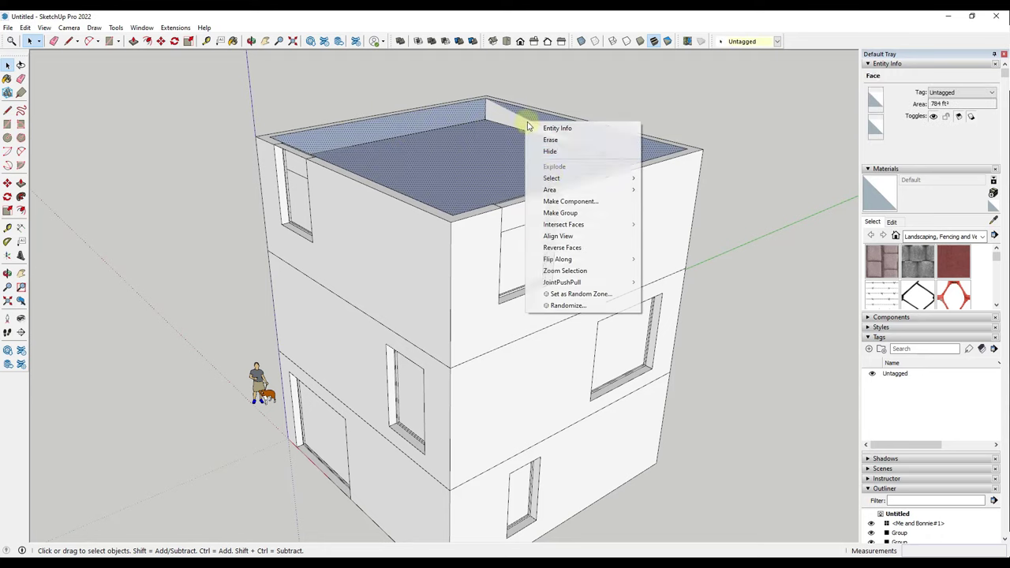
click(565, 248)
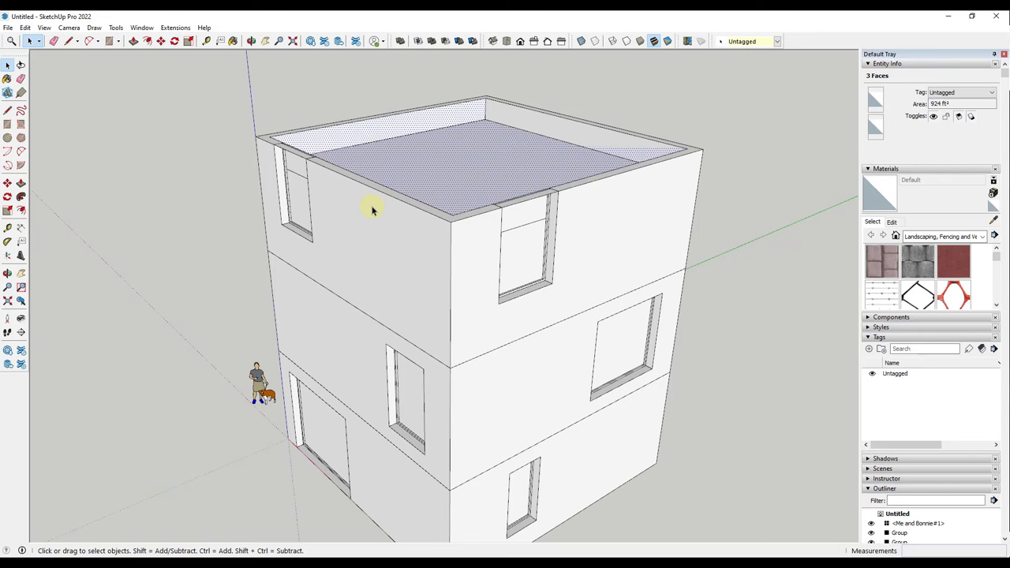
Make the recessed roof and its inner parapet faces a group.
middle_drag(392, 194, 210, 233)
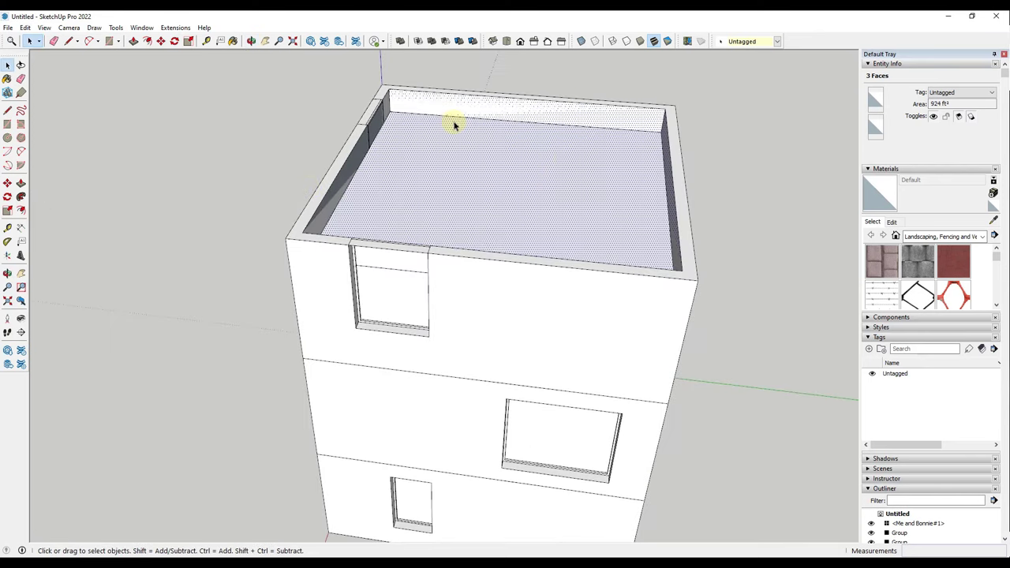
right_click(534, 161)
click(591, 250)
middle_drag(507, 137, 485, 135)
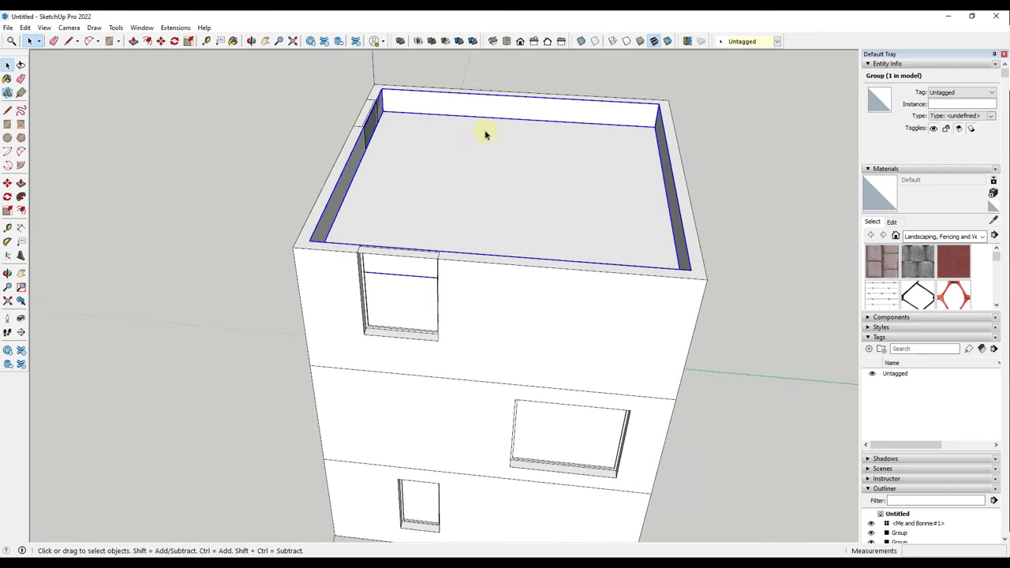
Draw an L-shaped outline on the roof parallel to two walls, with outer edges about 16' and 20' 9" and one end about 4' 5" wide.
key(l)
scroll(505, 126, up, 6)
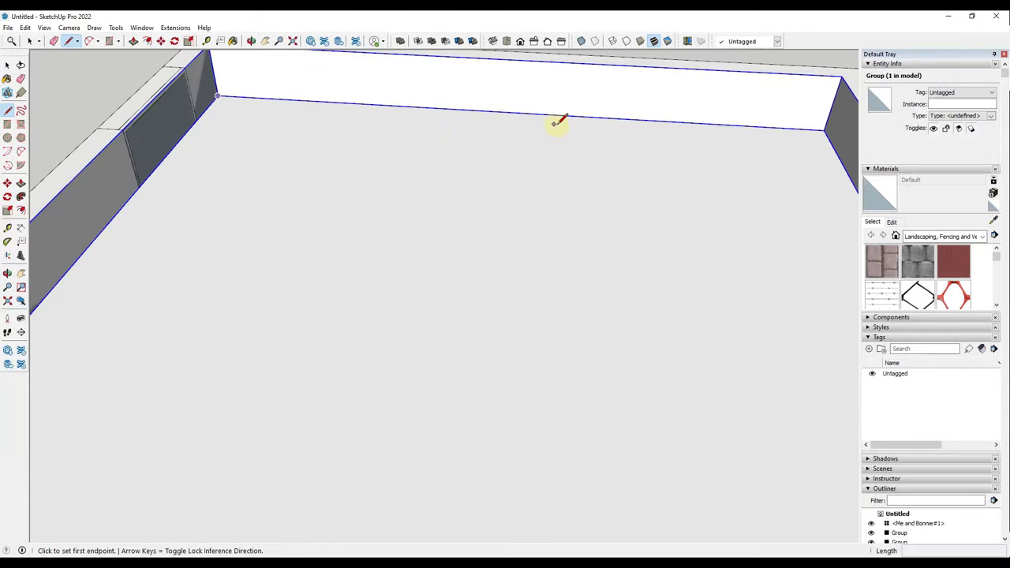
click(561, 127)
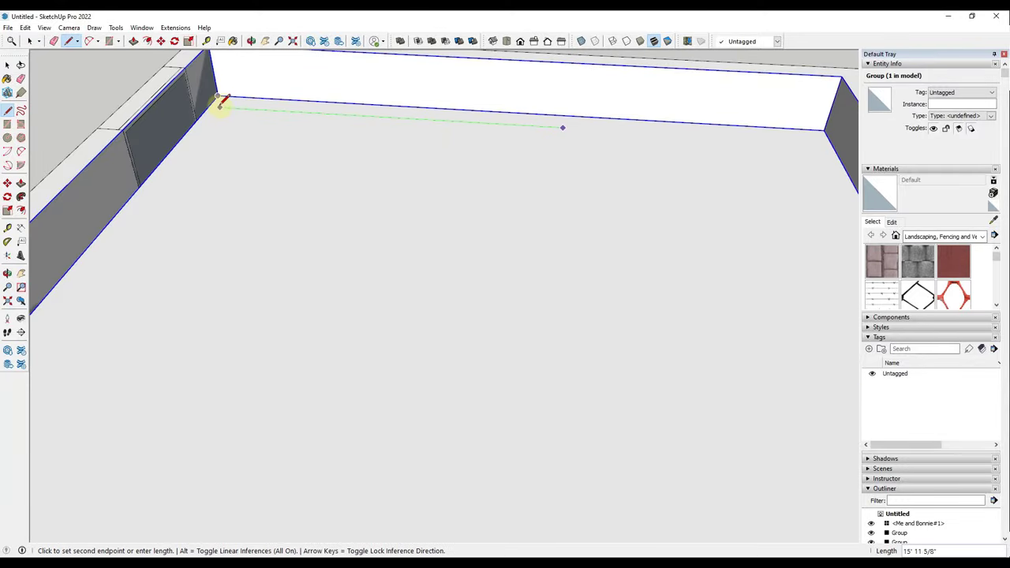
scroll(223, 101, down, 10)
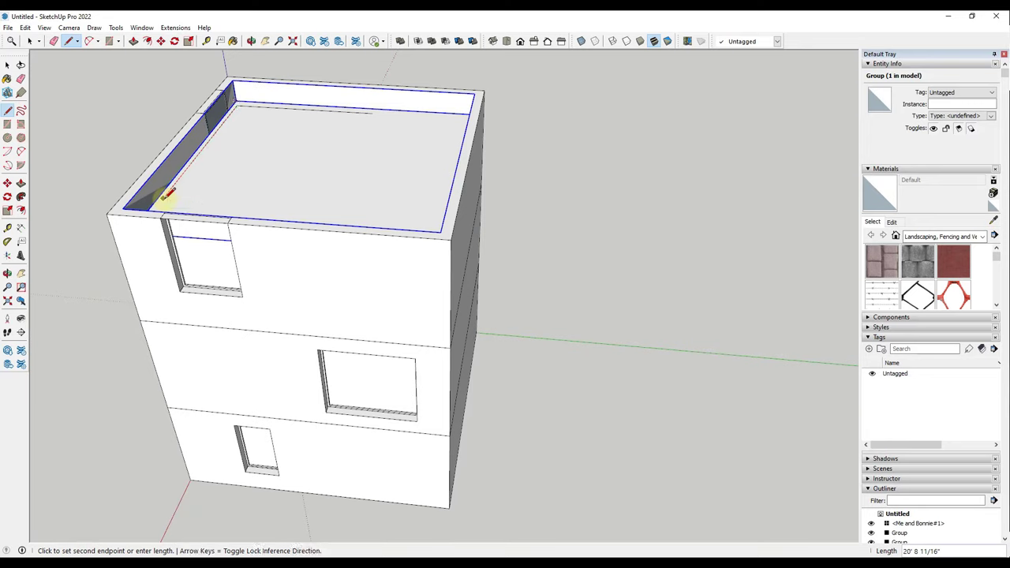
click(162, 198)
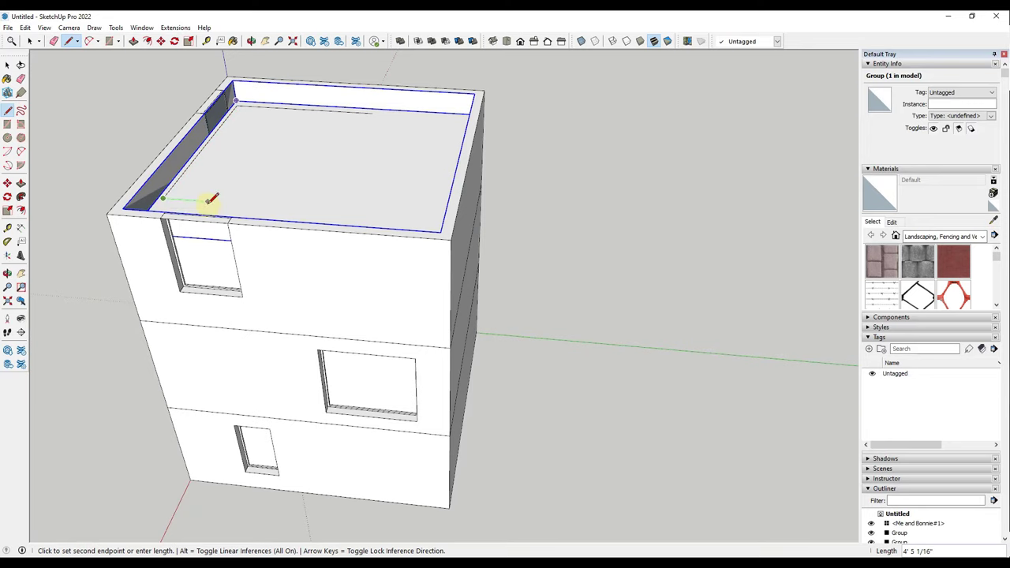
click(258, 127)
click(363, 135)
click(370, 114)
Extrude the L-shaped outline on the recessed roof upward into a raised block.
key(space)
key(p)
click(290, 124)
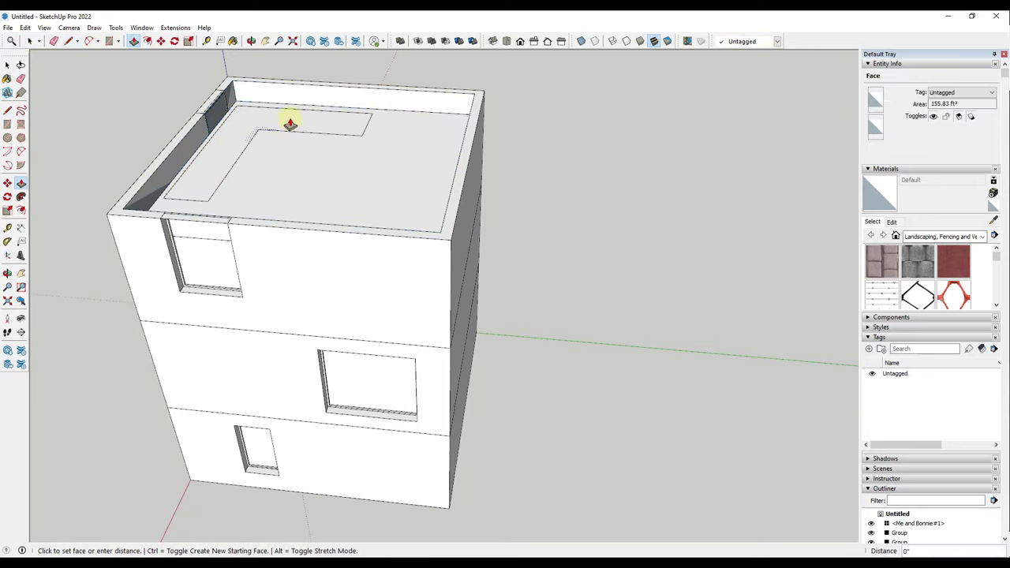
click(277, 108)
Offset the L-shaped block's top face inward by 6" and push the inner face down about 1' 8".
key(f)
scroll(361, 100, up, 3)
click(361, 107)
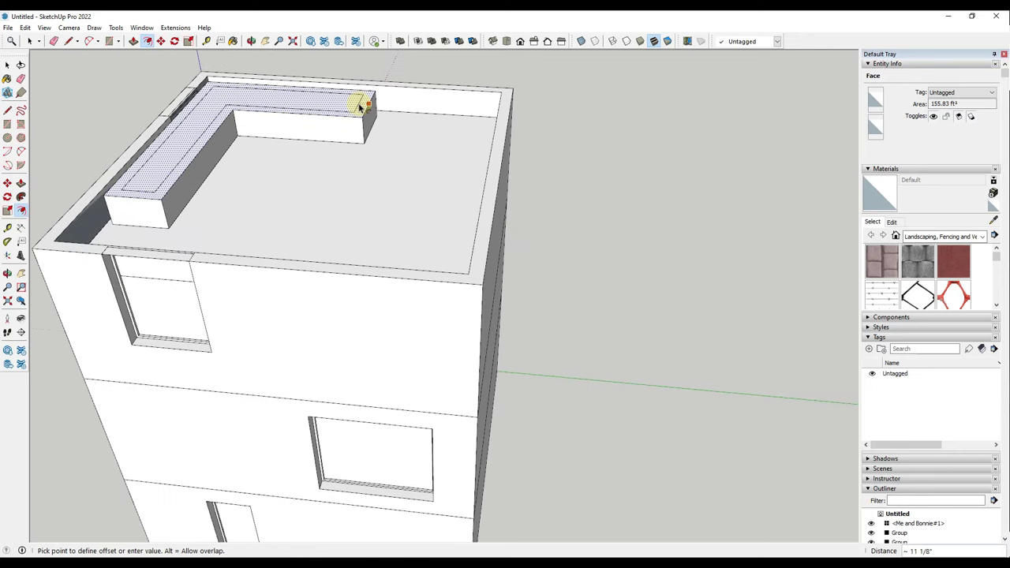
click(359, 107)
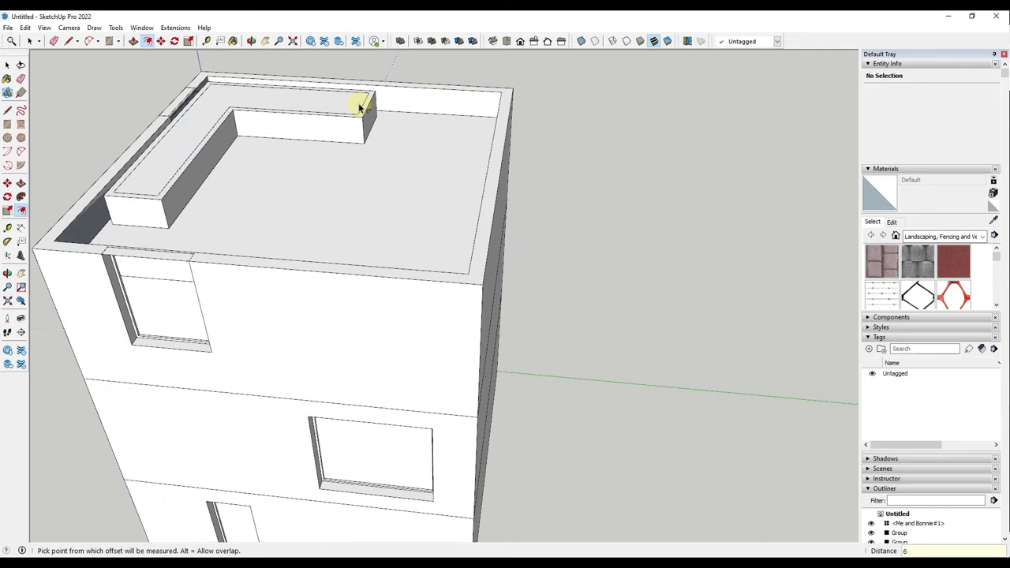
key(space)
click(356, 105)
key(p)
click(339, 105)
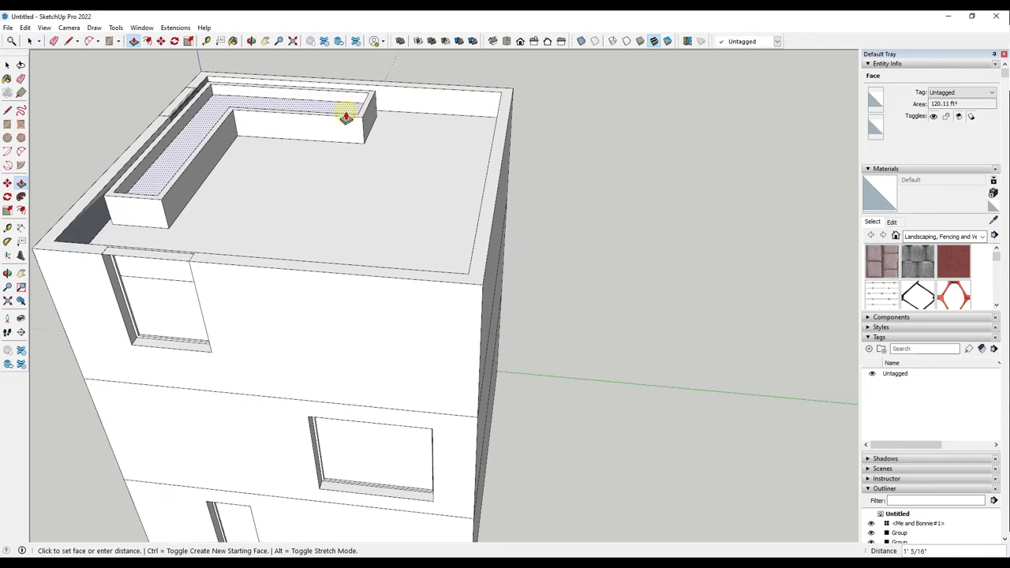
click(343, 126)
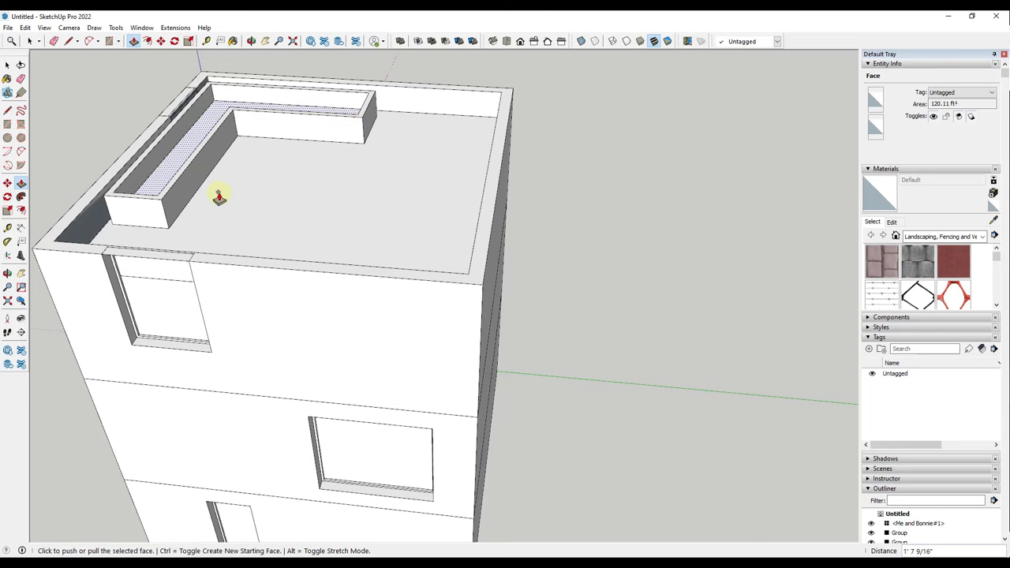
Apply the Translucent Glass Blue material to the top-floor window pane on the wall with the large ground-floor opening.
scroll(218, 197, down, 10)
key(space)
click(343, 180)
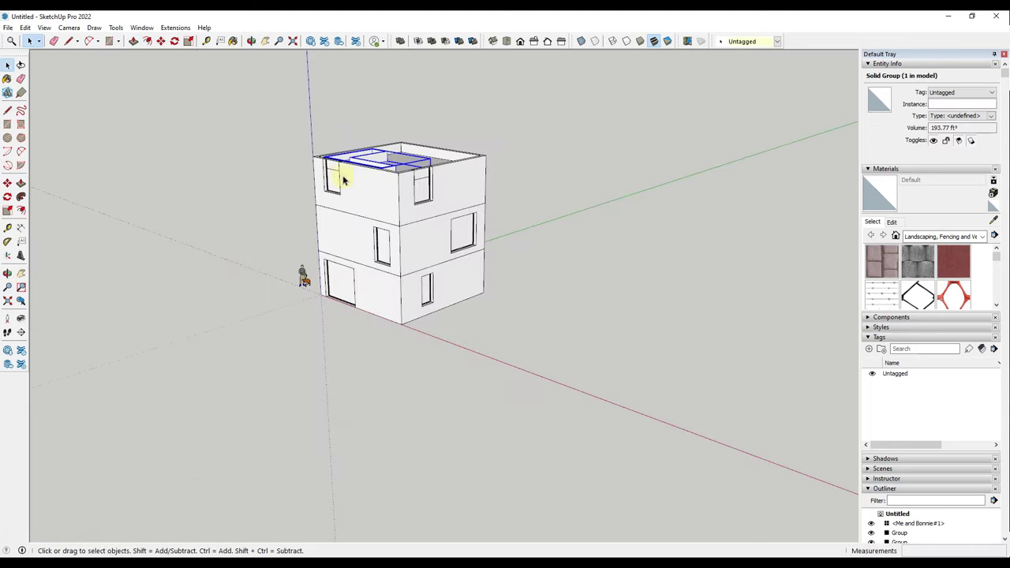
scroll(343, 180, up, 2)
double_click(334, 181)
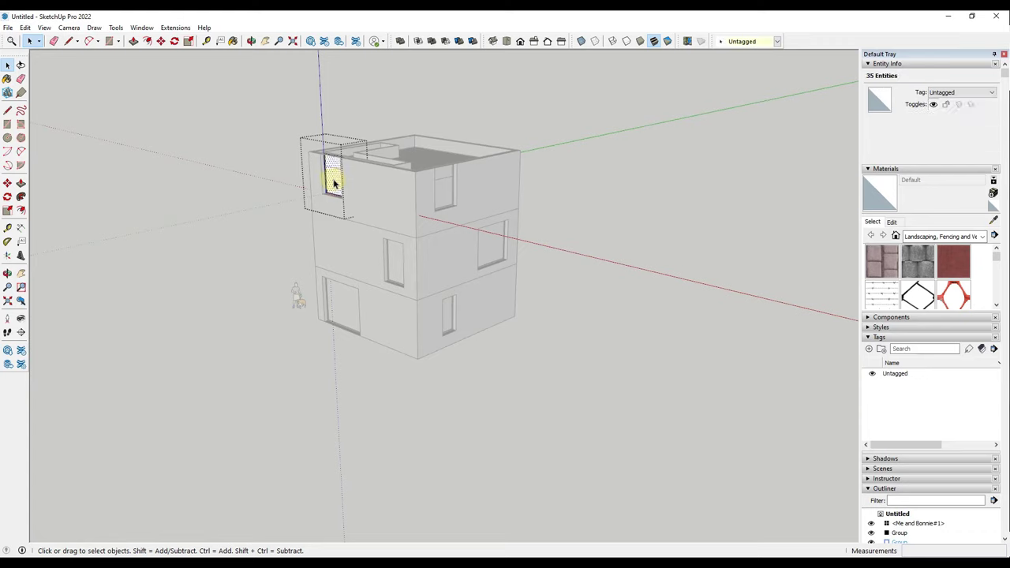
click(332, 181)
click(915, 236)
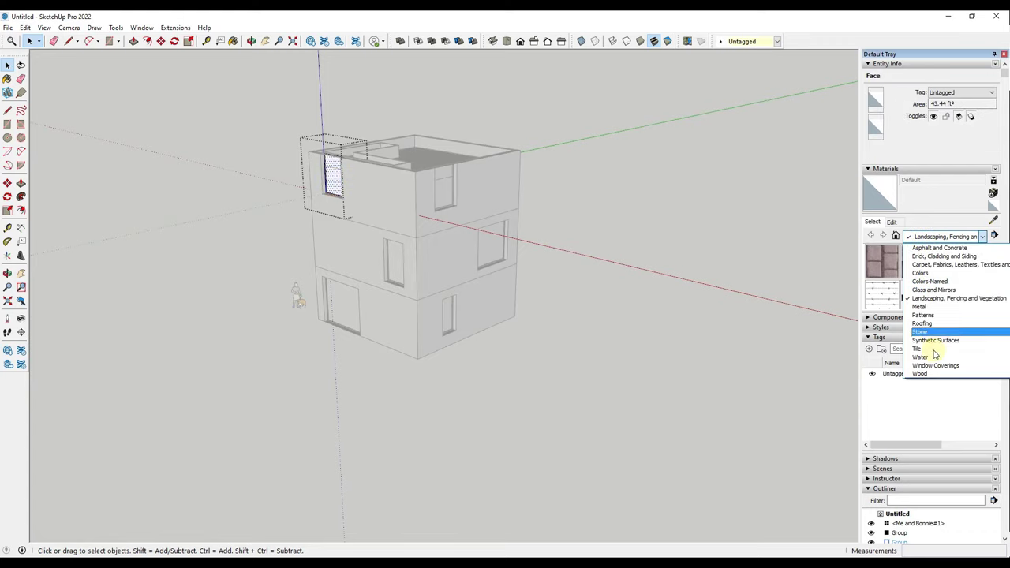
click(927, 290)
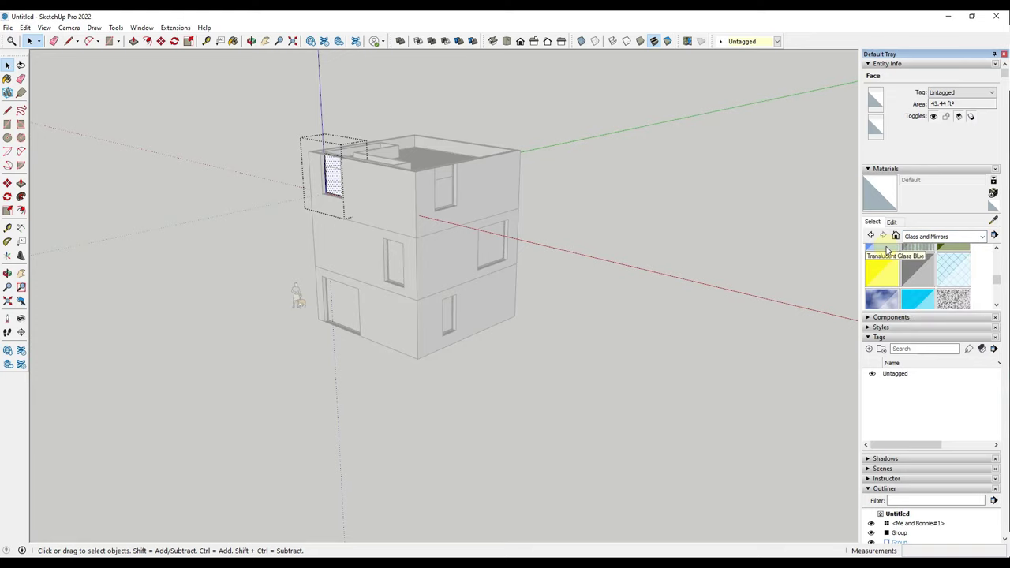
click(886, 248)
click(337, 170)
key(space)
Paint the top-floor and middle-floor window panes on the adjacent wall with Translucent Glass Blue.
double_click(441, 194)
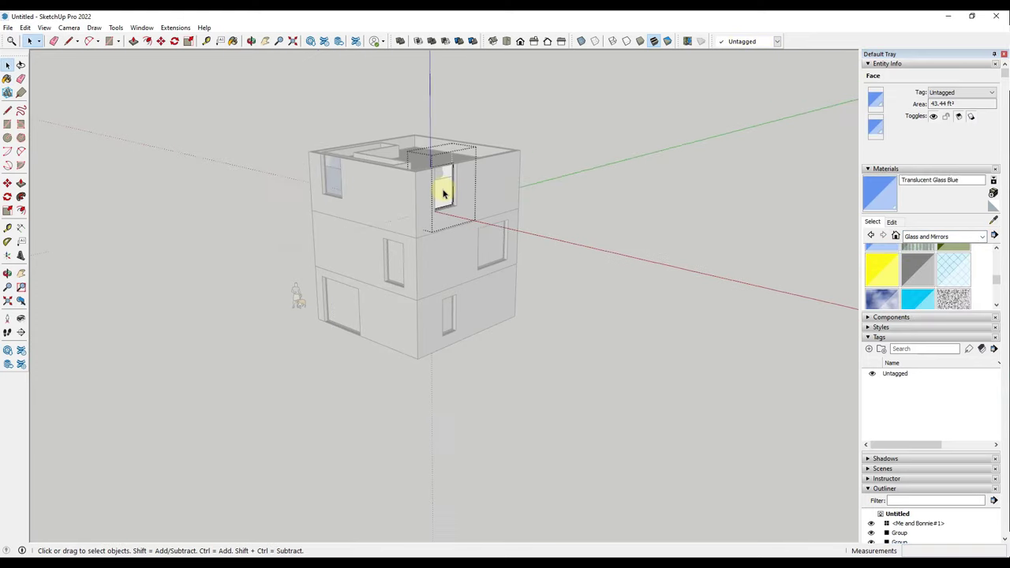
click(441, 194)
click(869, 201)
click(445, 186)
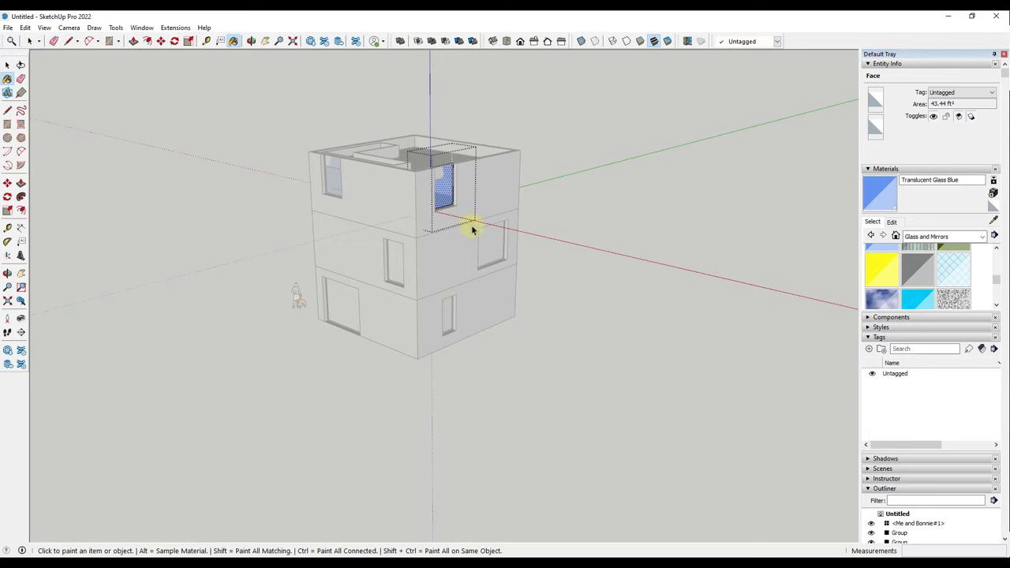
key(space)
double_click(493, 243)
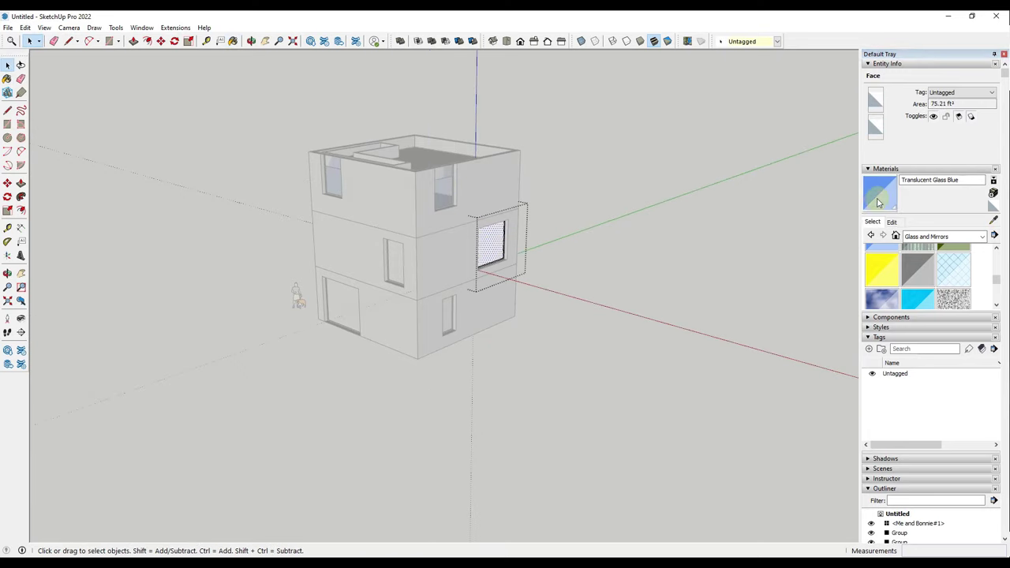
key(b)
click(493, 241)
key(space)
Paint the narrow middle-floor pane and the large ground-floor pane below it with Translucent Glass Blue.
double_click(396, 263)
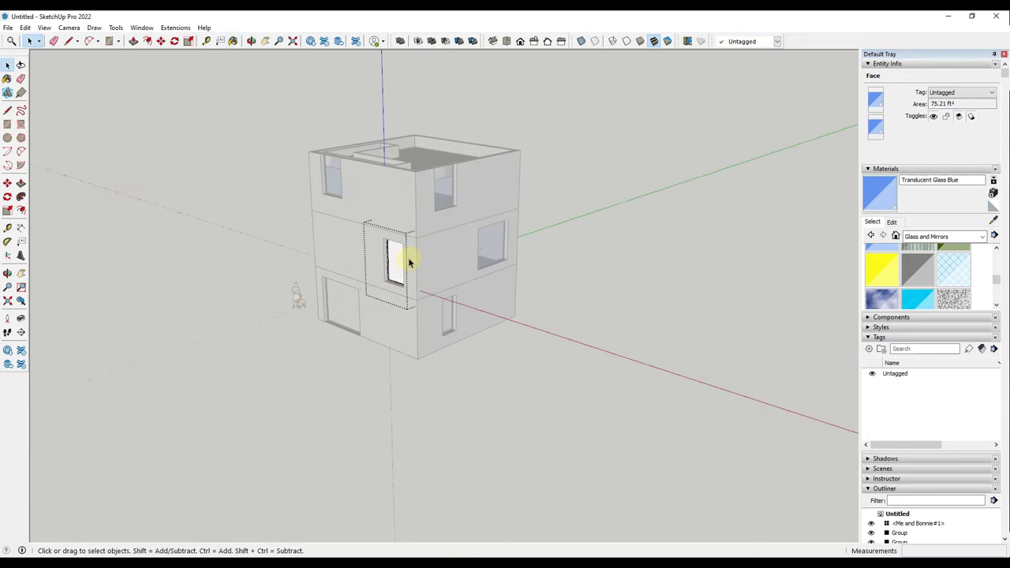
key(b)
click(398, 275)
key(space)
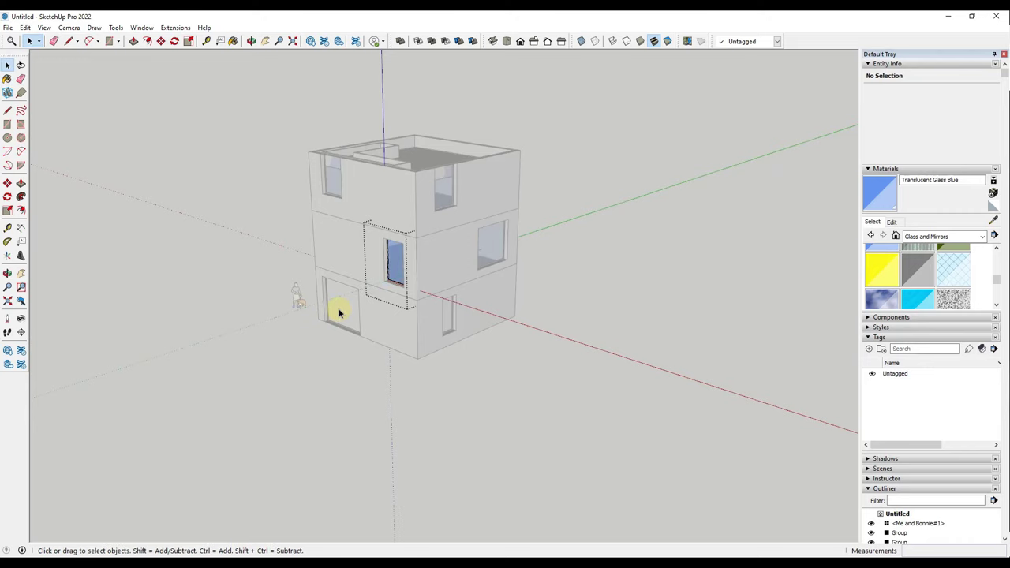
double_click(336, 307)
click(338, 307)
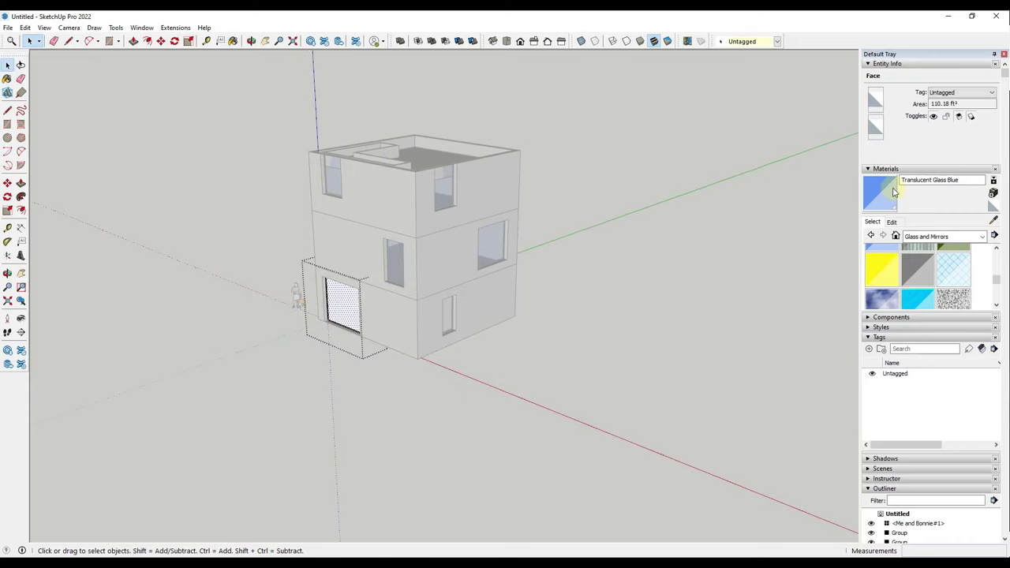
key(b)
click(341, 292)
key(space)
Paint the narrow ground-floor pane on the adjacent wall with Translucent Glass Blue and leave its group.
double_click(446, 315)
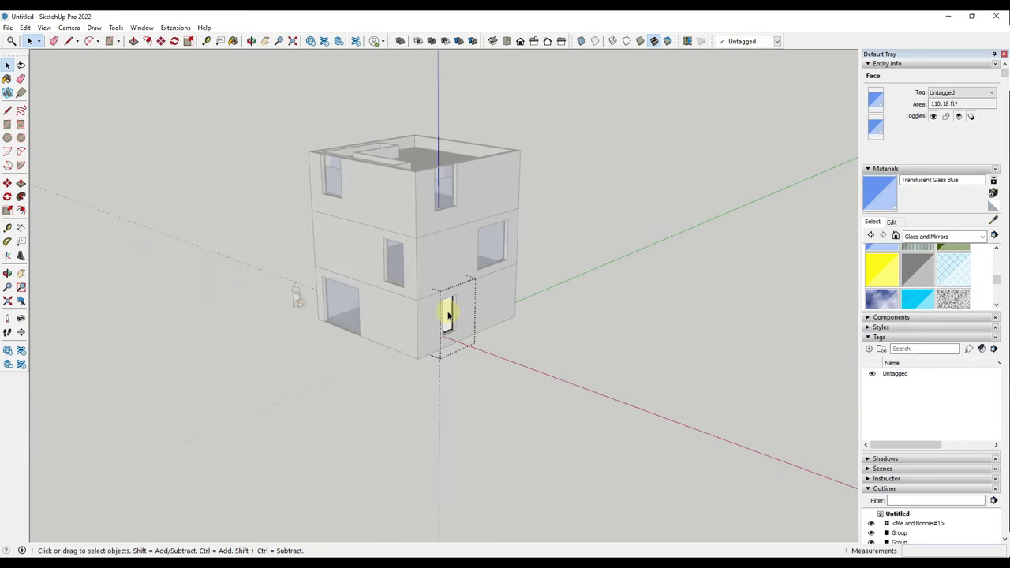
key(ctrl+a)
key(b)
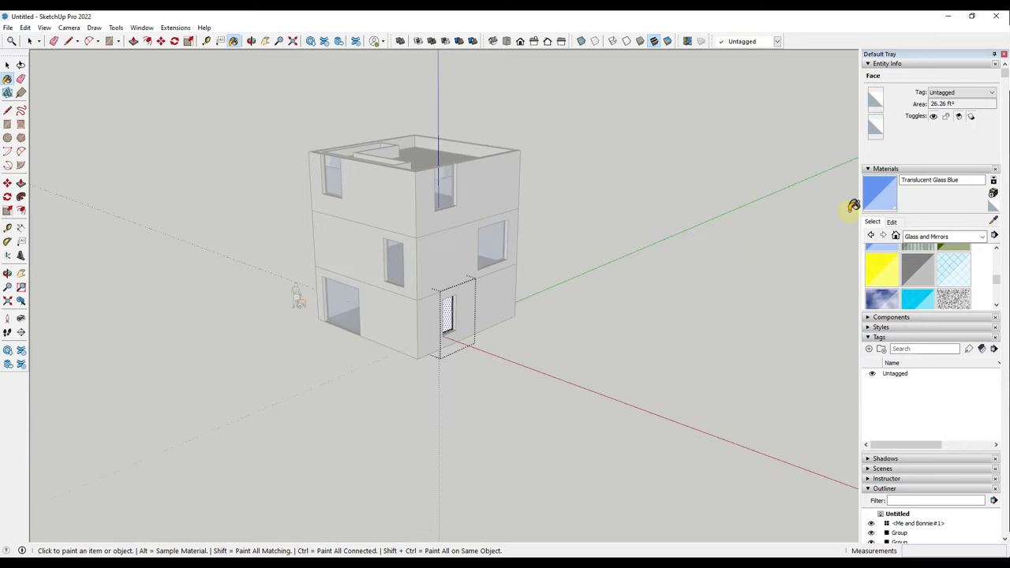
click(451, 313)
key(space)
click(615, 241)
scroll(473, 232, down, 3)
mouse_move(473, 232)
middle_down()
mouse_move(491, 208)
mouse_move(556, 198)
mouse_move(547, 247)
middle_up()
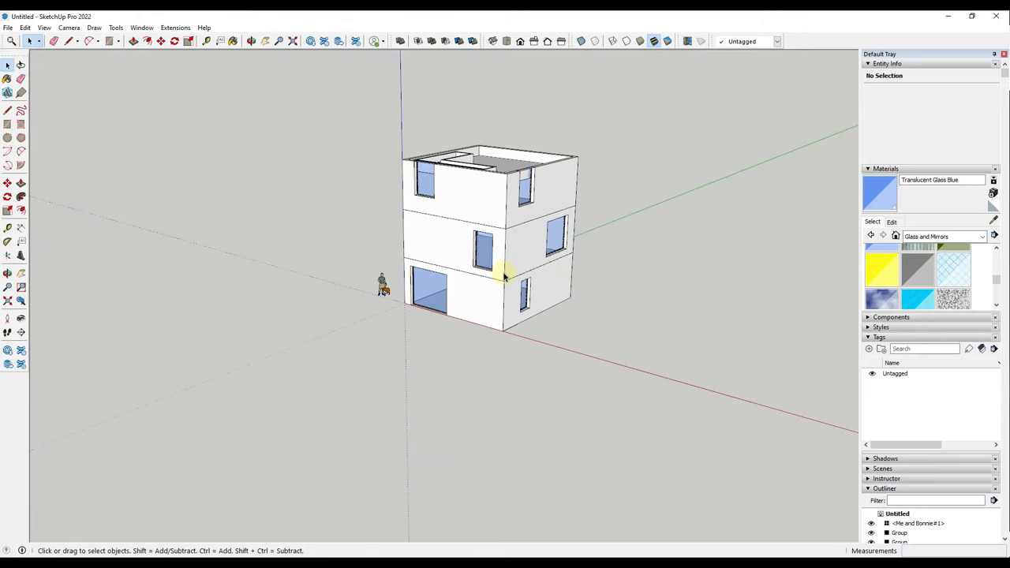
scroll(503, 274, up, 2)
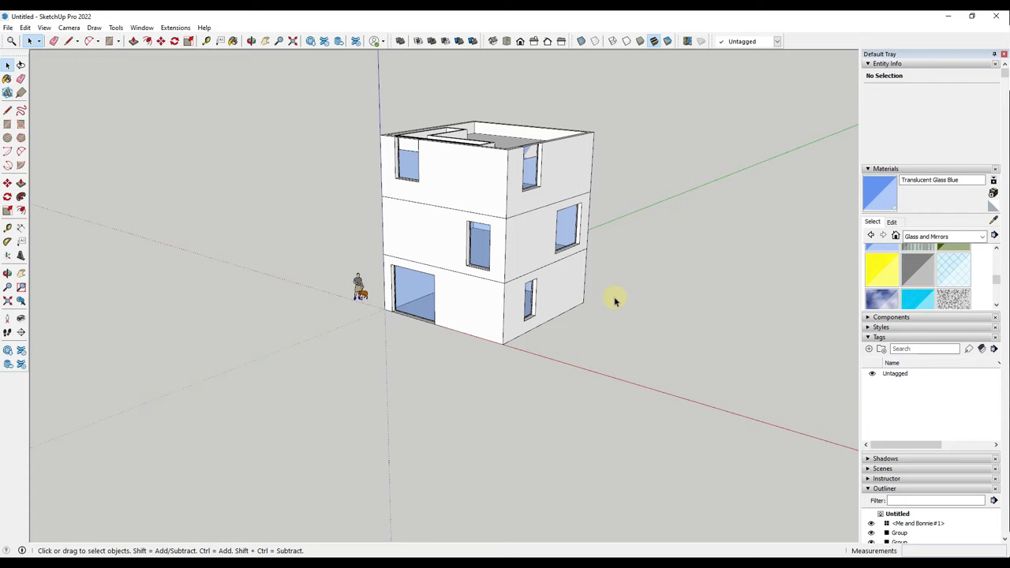
middle_drag(615, 300, 565, 307)
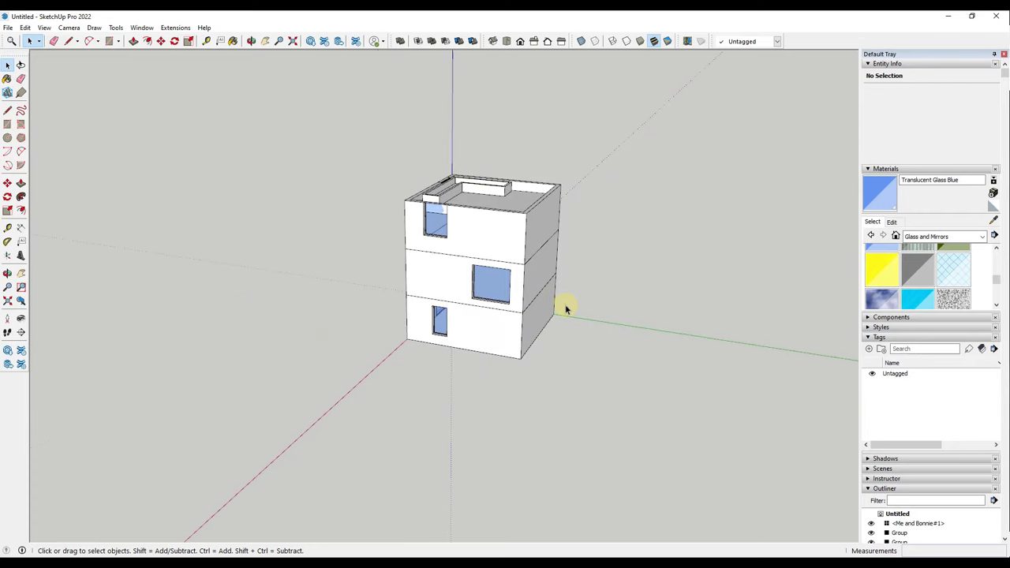
key(l)
click(553, 314)
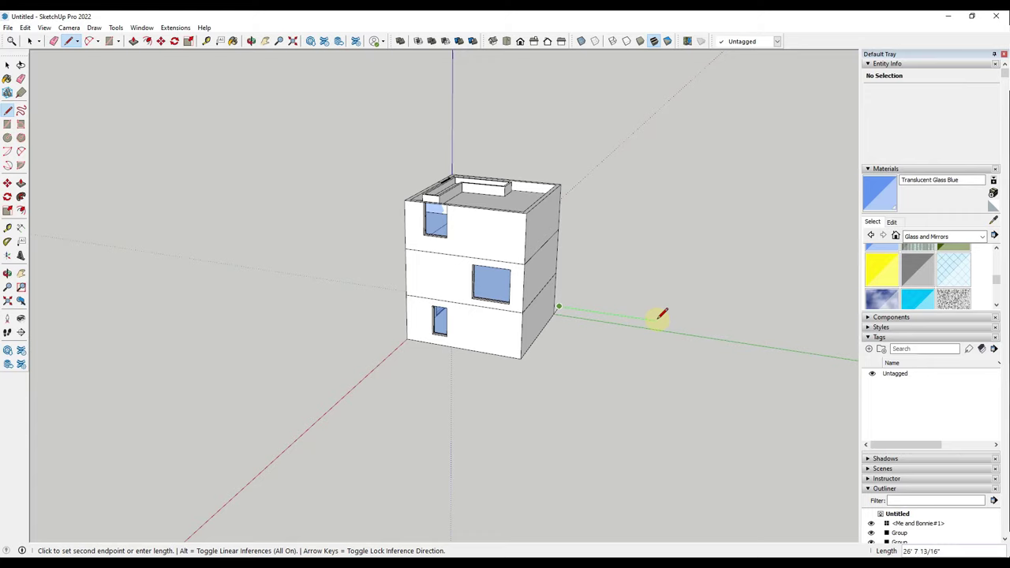
key(e)
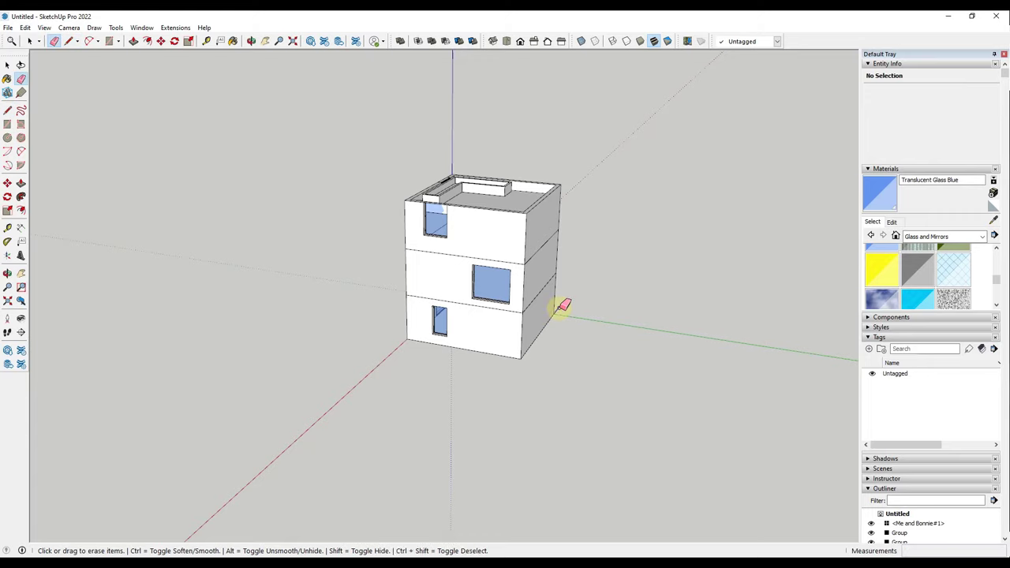
key(space)
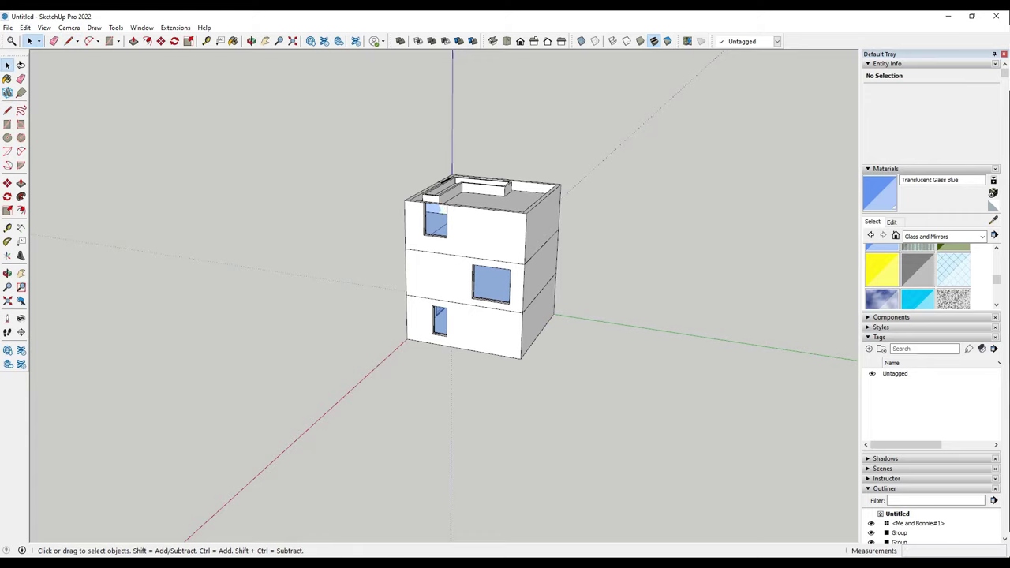
Place ground guides parallel to the two windowless walls, 20' out from the one crossing the green axis and 8' out from the one along it.
click(7, 228)
click(538, 335)
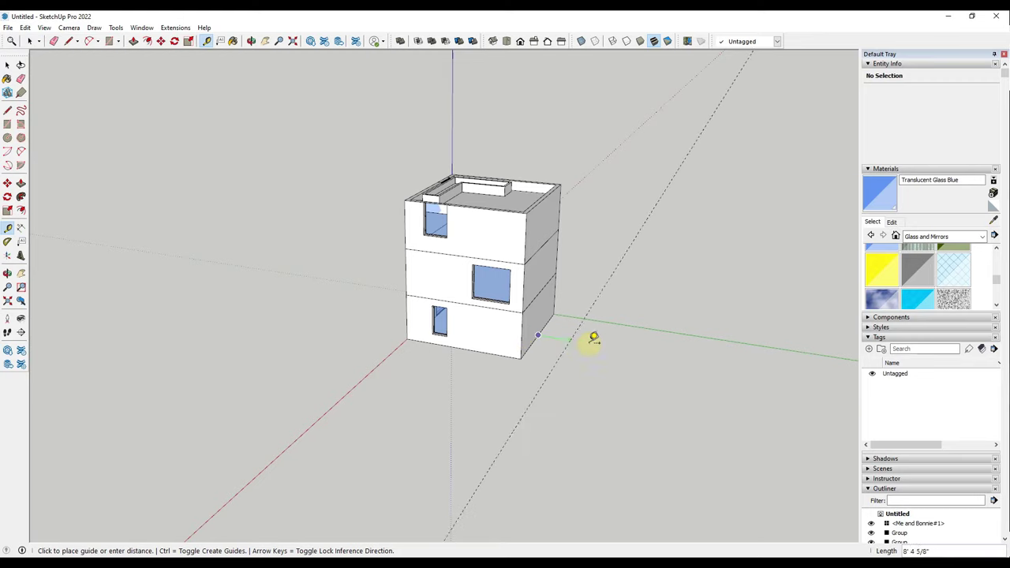
text(20)
key(Return)
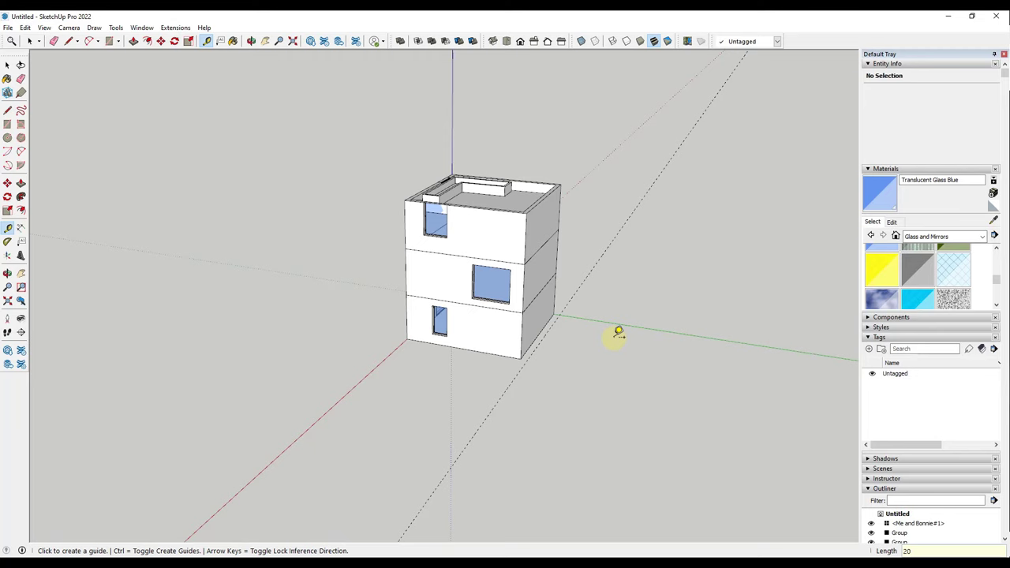
middle_drag(619, 335, 537, 329)
click(513, 353)
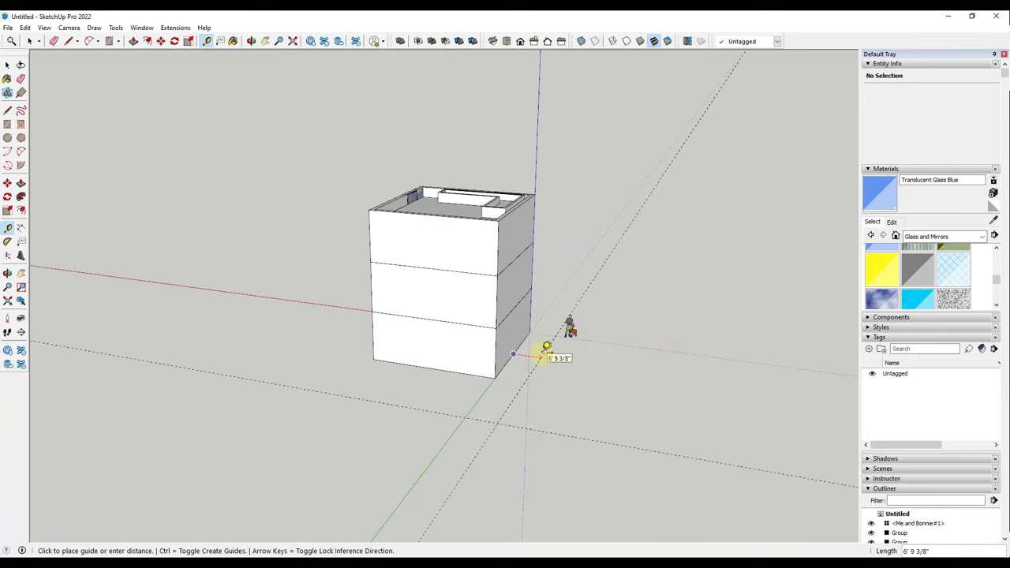
text(8')
key(Return)
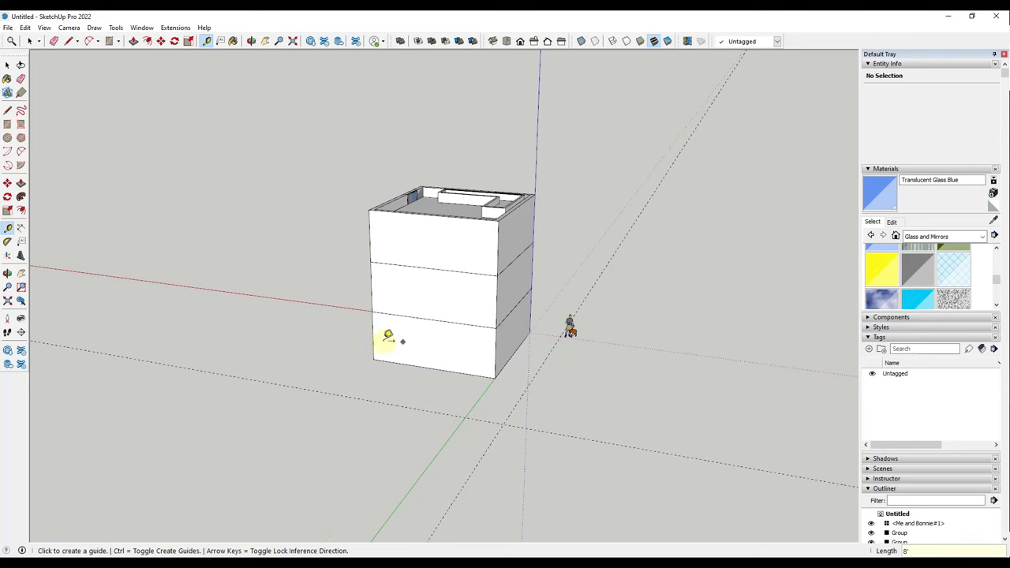
Place a ground guide 16' out from the bottom edge of the three-window wall opposite the 8' guide.
middle_drag(228, 353, 473, 354)
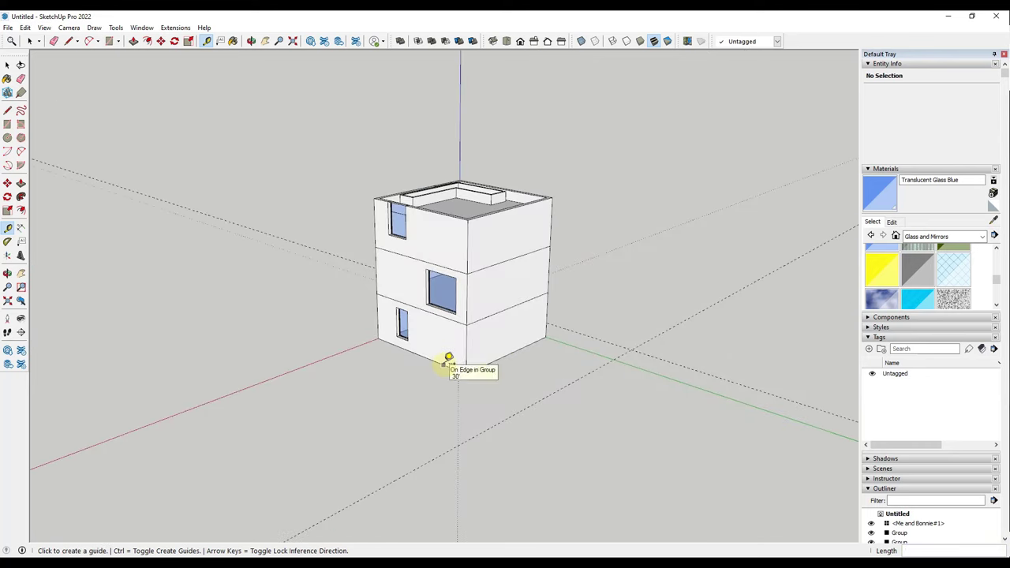
click(443, 365)
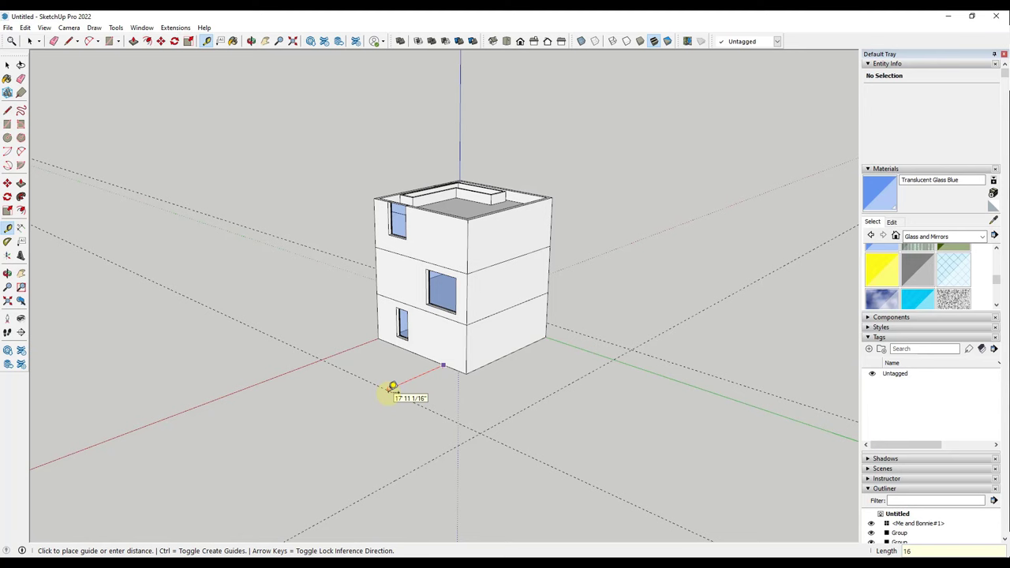
click(392, 386)
Show the Sandbox terrain tools in the workspace.
middle_drag(410, 389, 600, 343)
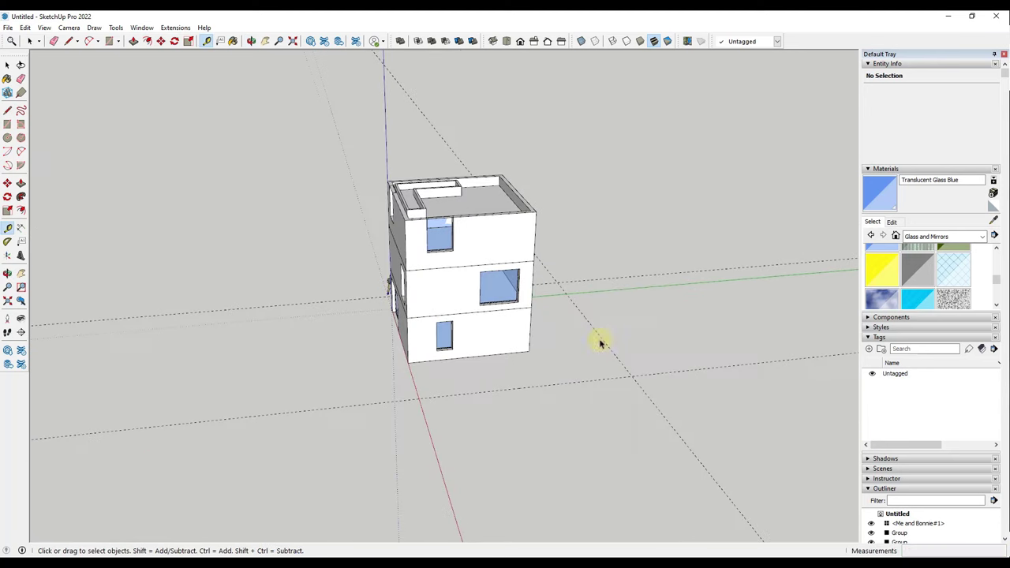
key(space)
right_click(796, 44)
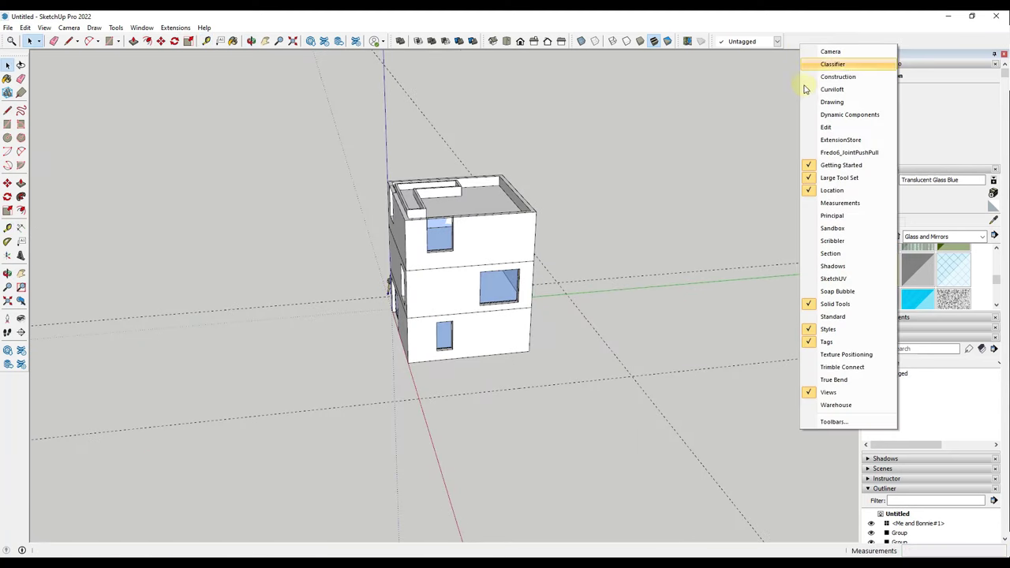
click(832, 229)
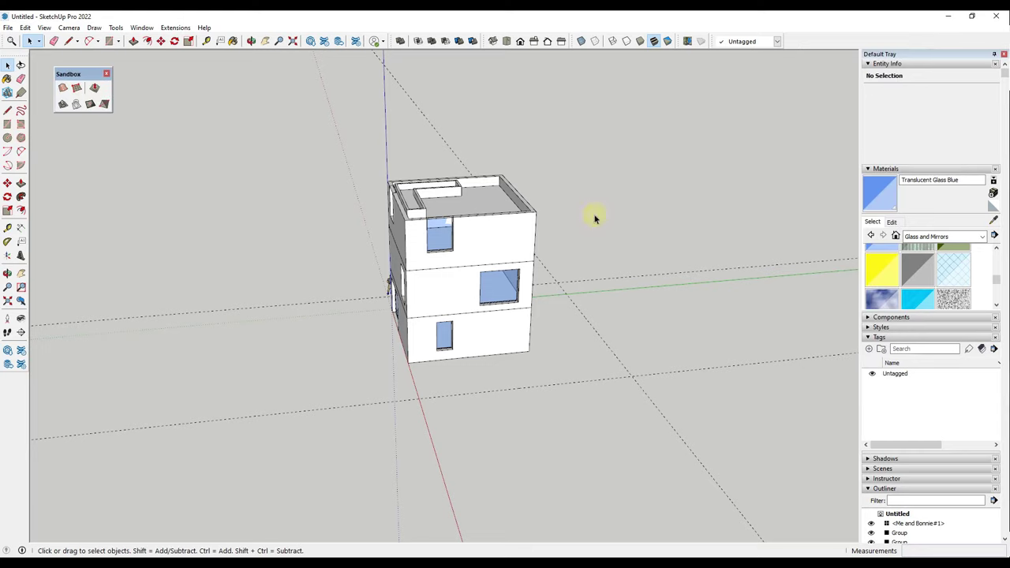
Create a flat Sandbox grid with 5' spacing between the guides, about 134' long, and erase two of the surrounding guides.
click(75, 89)
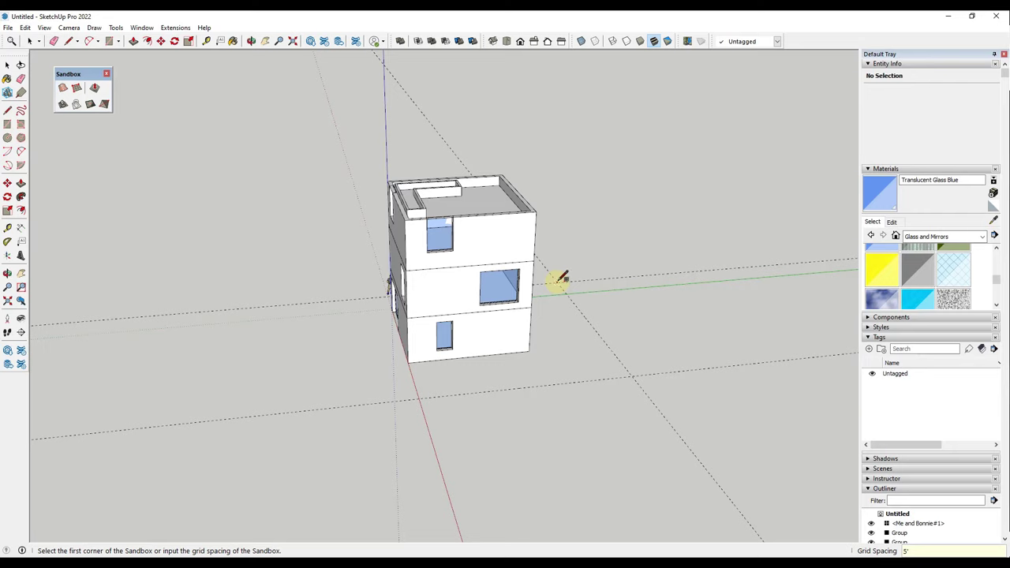
click(557, 282)
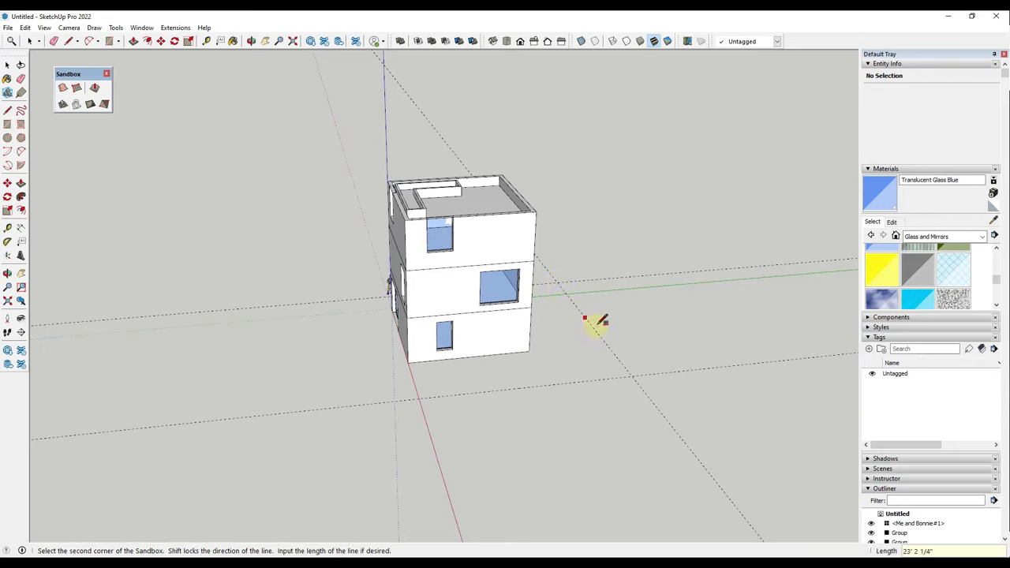
click(631, 374)
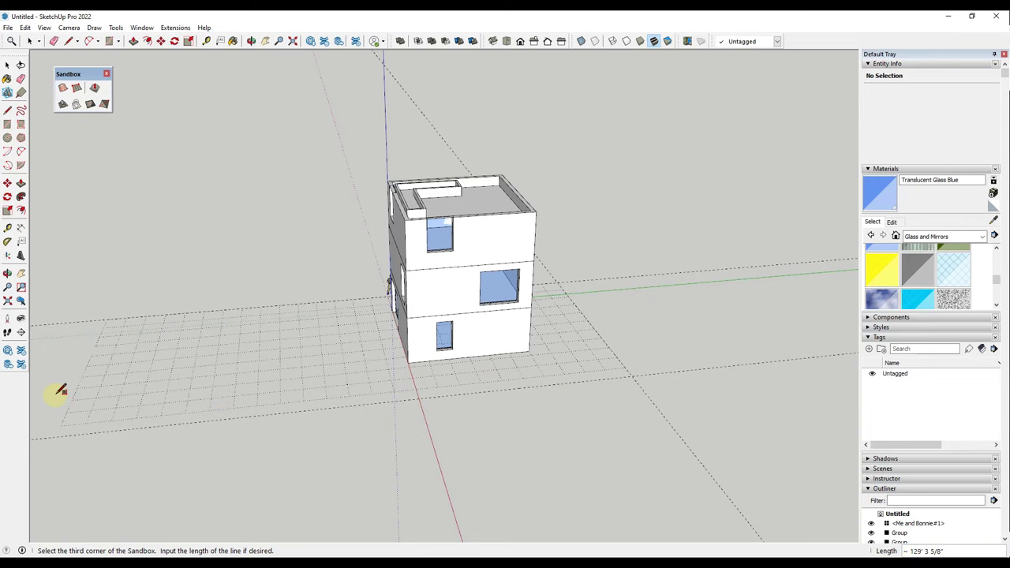
scroll(146, 375, down, 2)
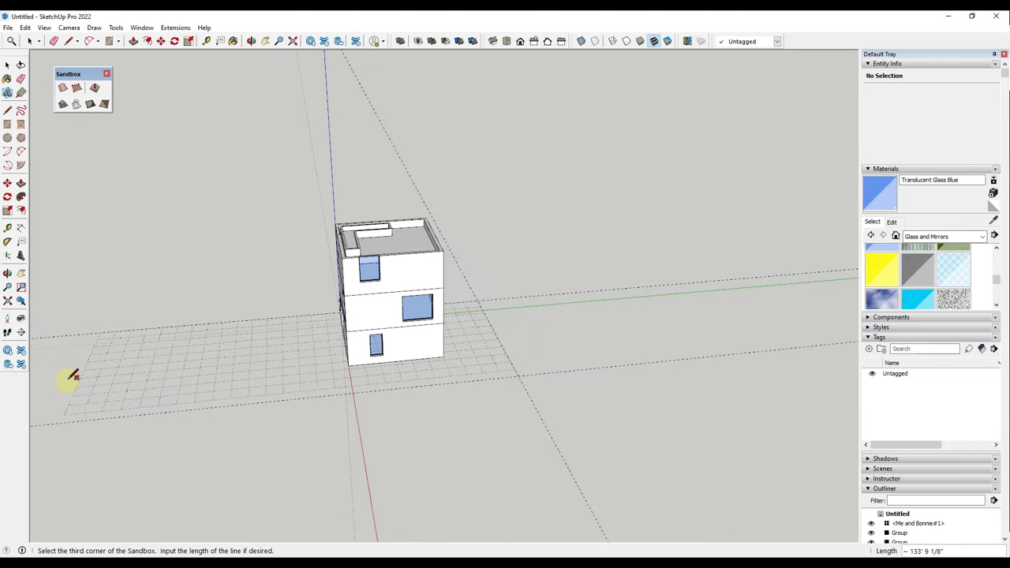
click(71, 377)
key(space)
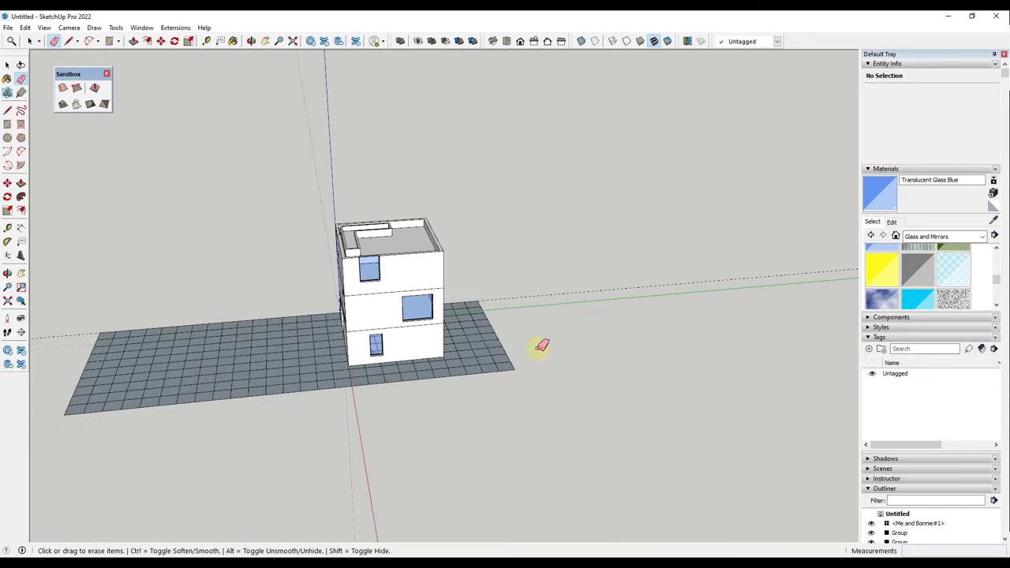
Reverse all faces of the terrain mesh inside its group and leave the group.
scroll(252, 356, up, 3)
double_click(251, 357)
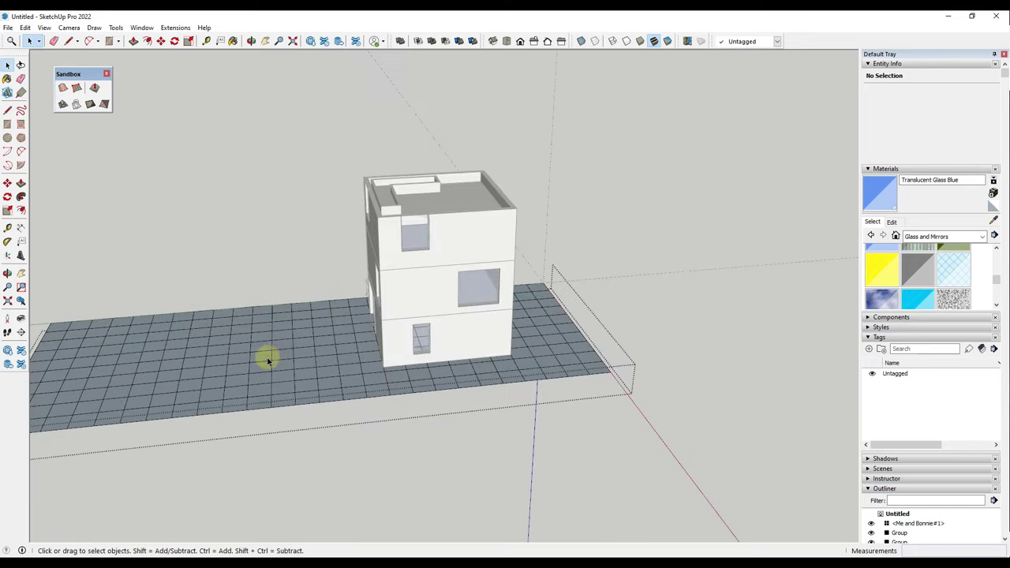
triple_click(266, 359)
right_click(267, 362)
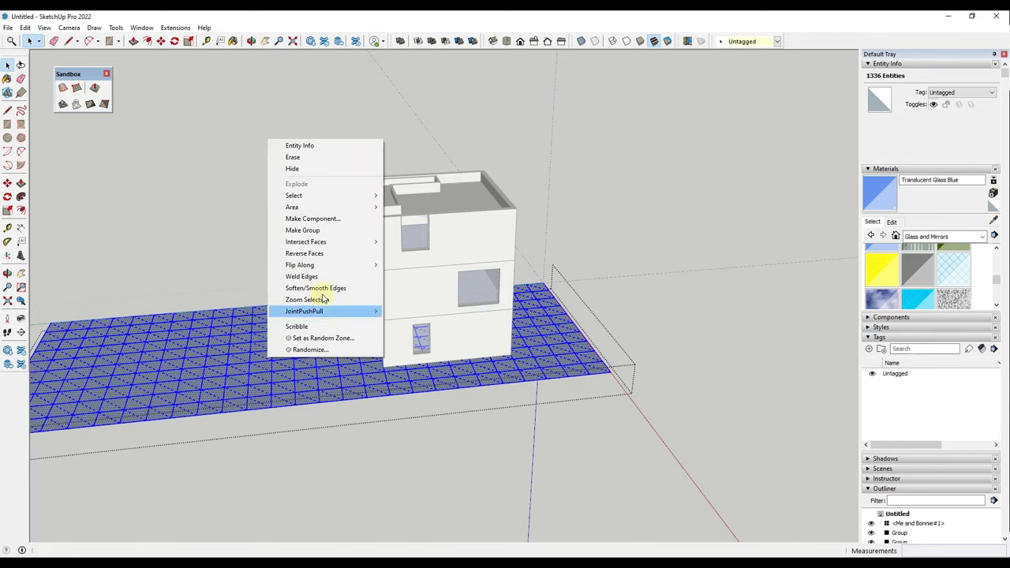
click(322, 253)
scroll(617, 296, down, 3)
middle_drag(618, 295, 362, 399)
click(660, 250)
Inside the terrain group, smoove two overlapping mounds about 6' high with a 30' radius near the end farthest from the building.
double_click(353, 370)
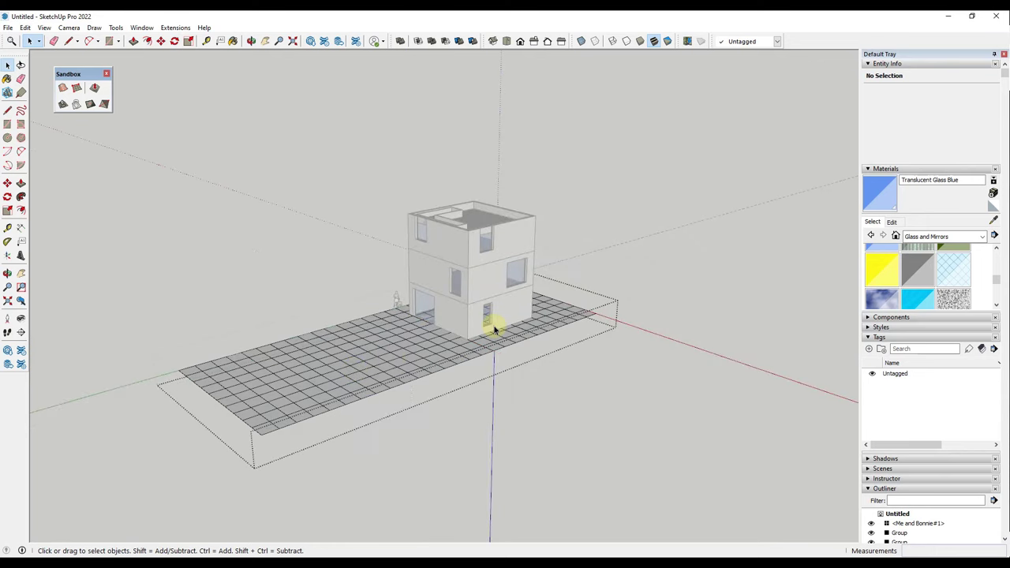
scroll(442, 333, up, 5)
scroll(467, 306, down, 4)
scroll(478, 288, up, 4)
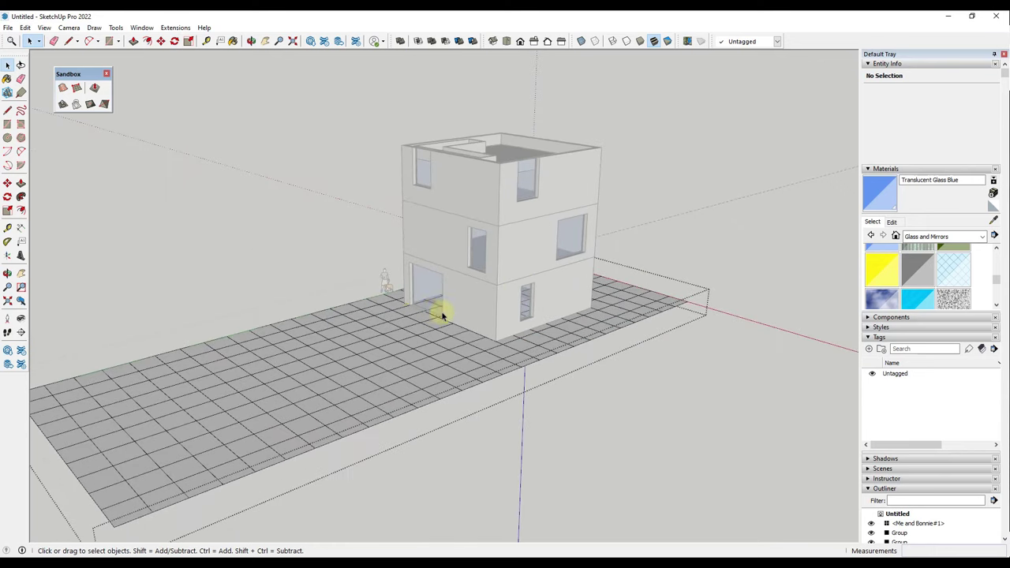
click(93, 88)
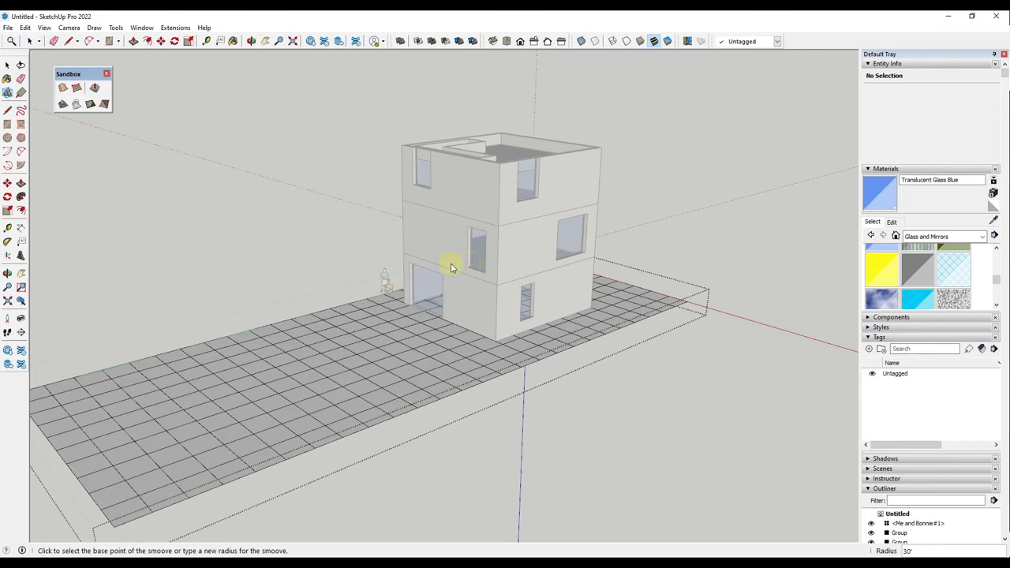
scroll(450, 264, down, 2)
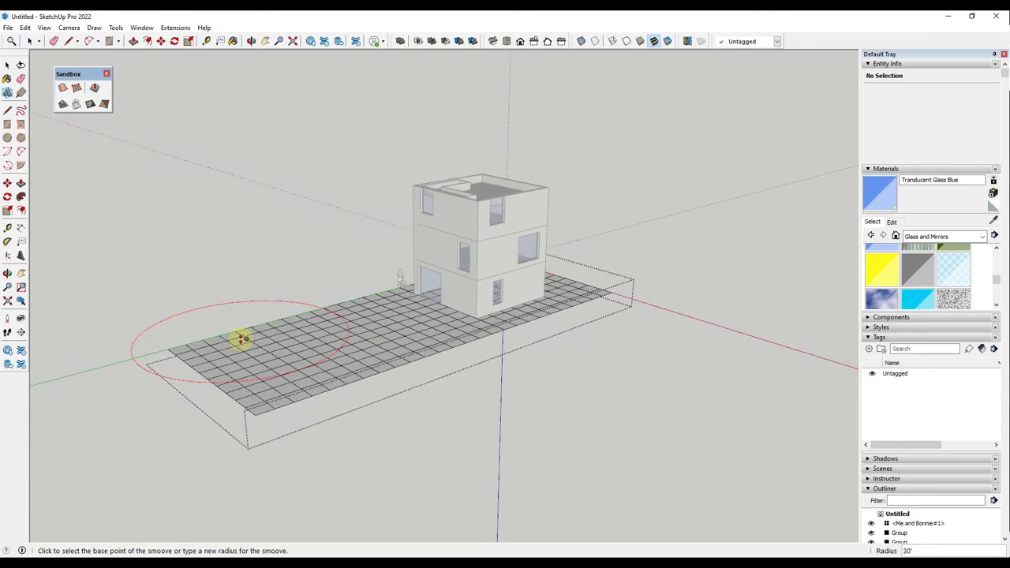
click(242, 340)
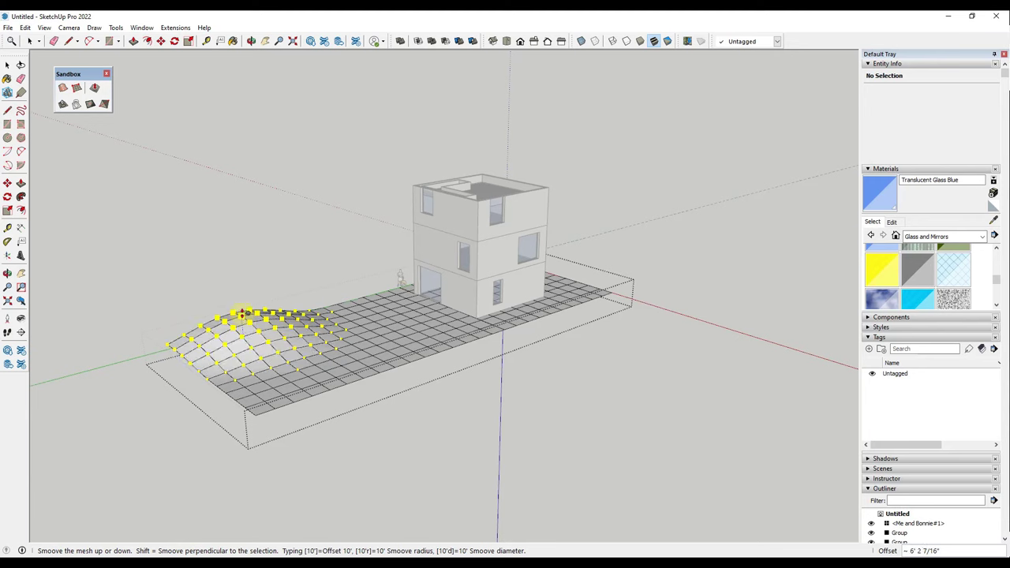
click(244, 314)
click(283, 373)
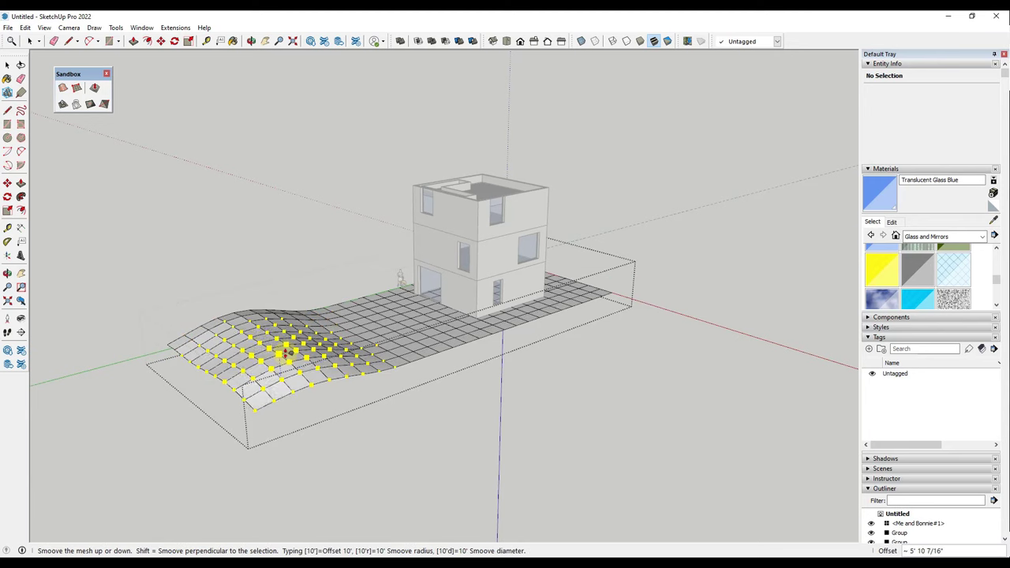
click(278, 347)
Raise the terrain's far edge and its two outer corners with further Smoove strokes of 30' radius.
click(255, 398)
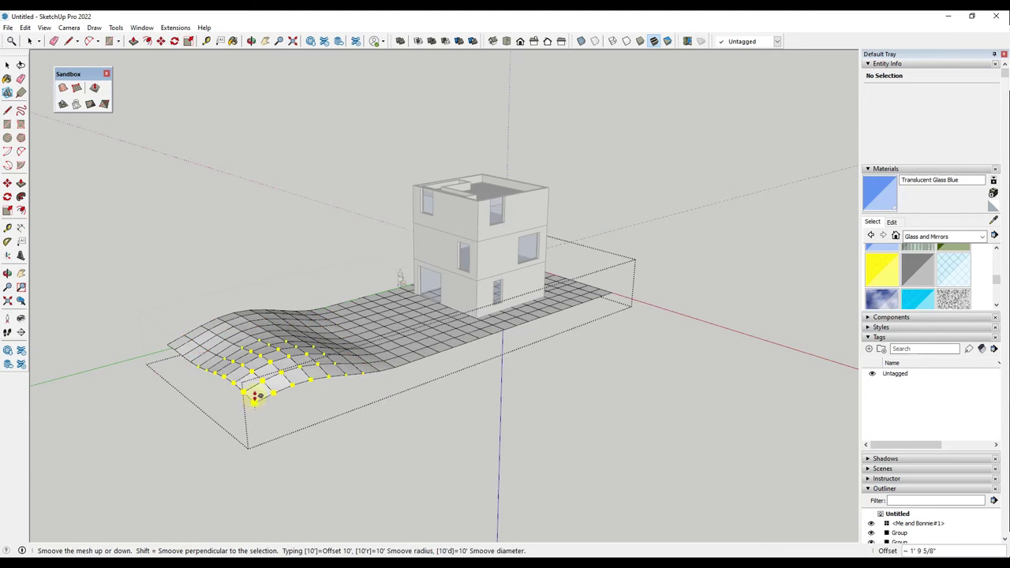
click(208, 379)
click(201, 367)
click(192, 351)
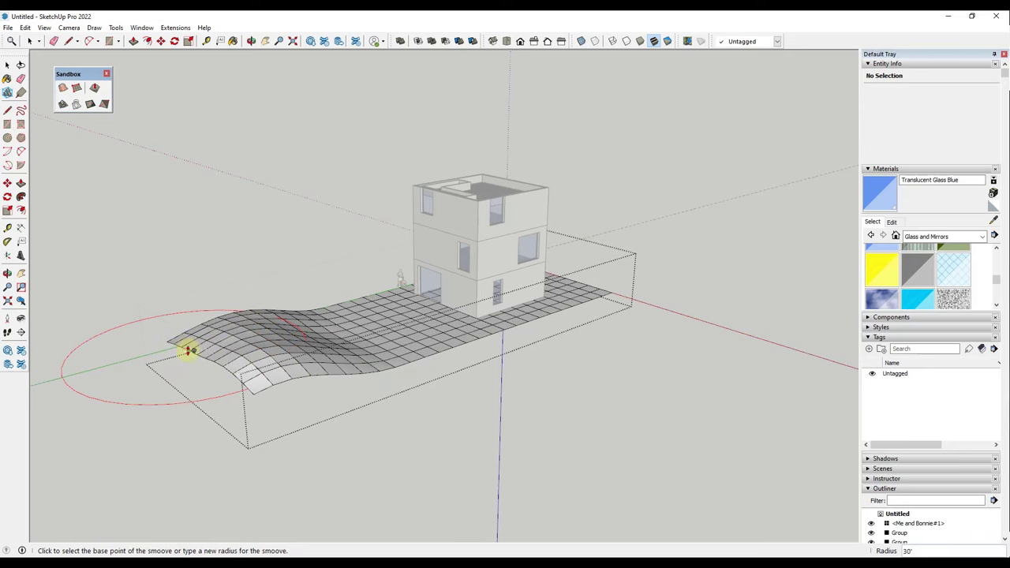
click(171, 333)
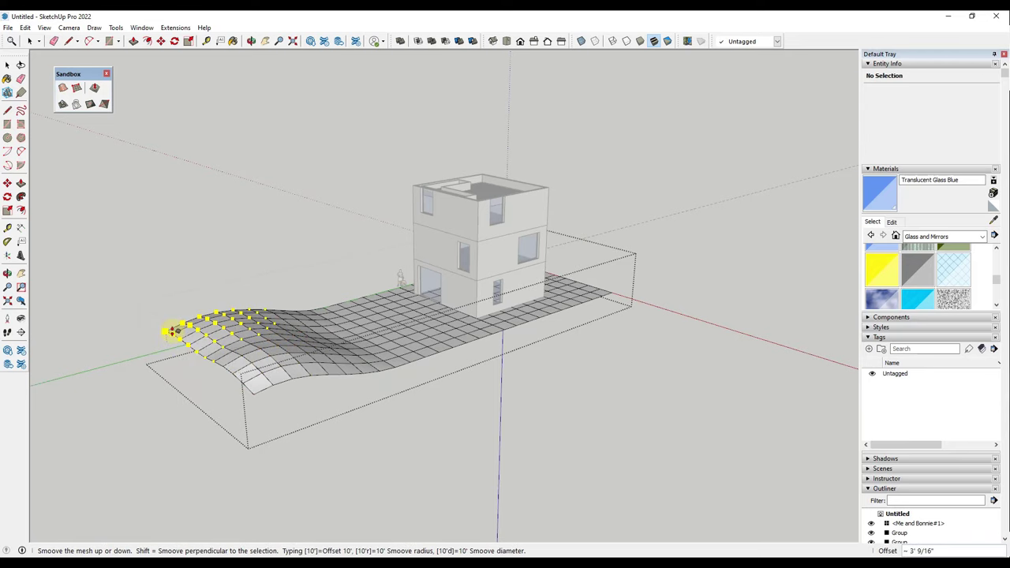
click(252, 311)
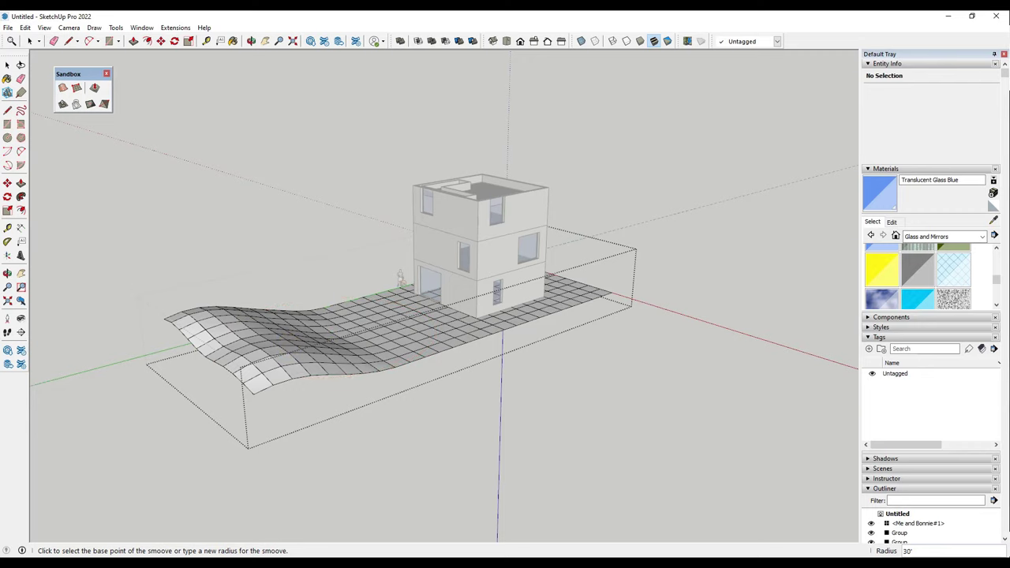
Leave the terrain group and move it straight down, clear of the building's base.
middle_drag(532, 325, 514, 288)
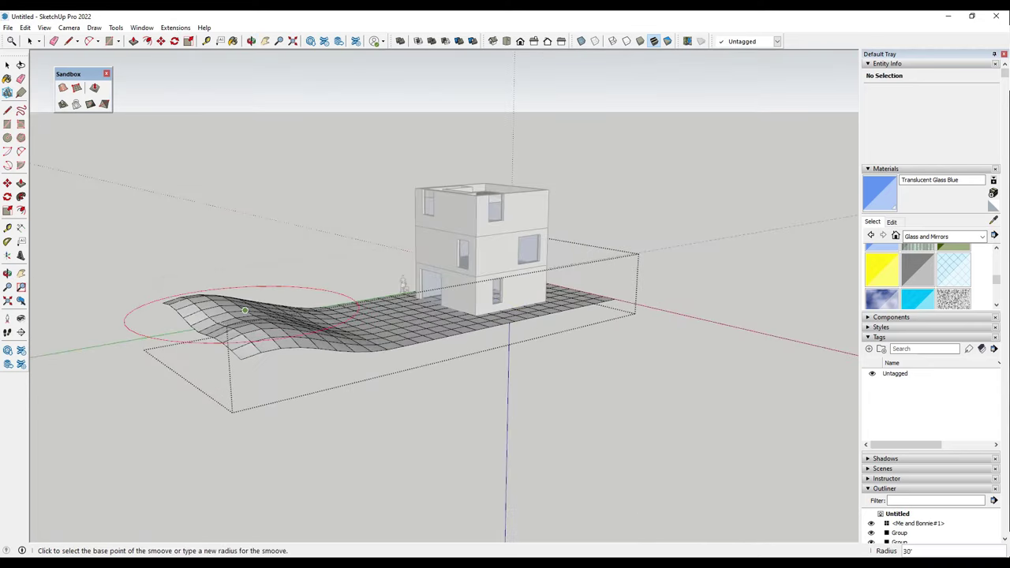
key(space)
scroll(323, 390, up, 5)
click(424, 300)
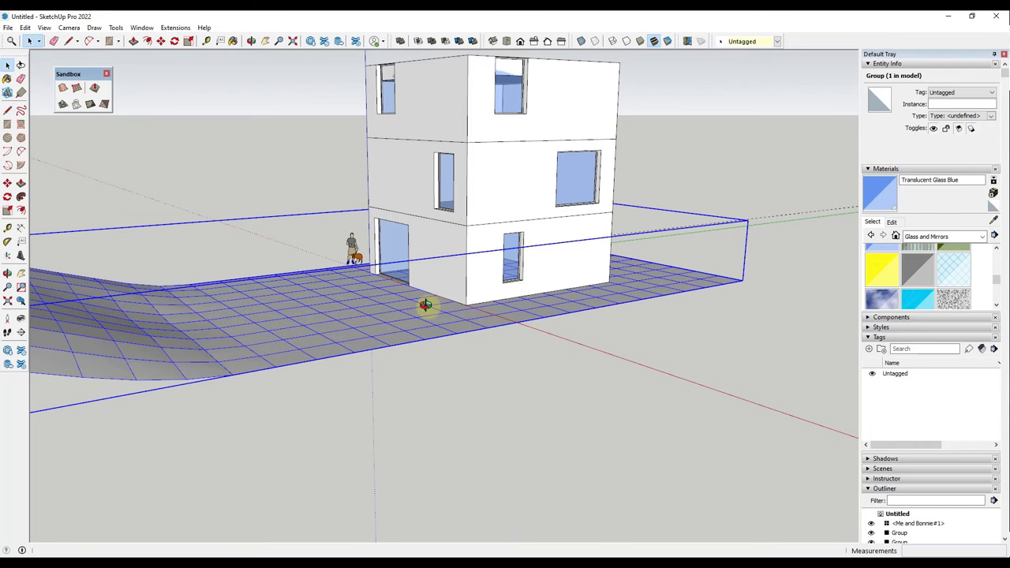
key(m)
click(468, 304)
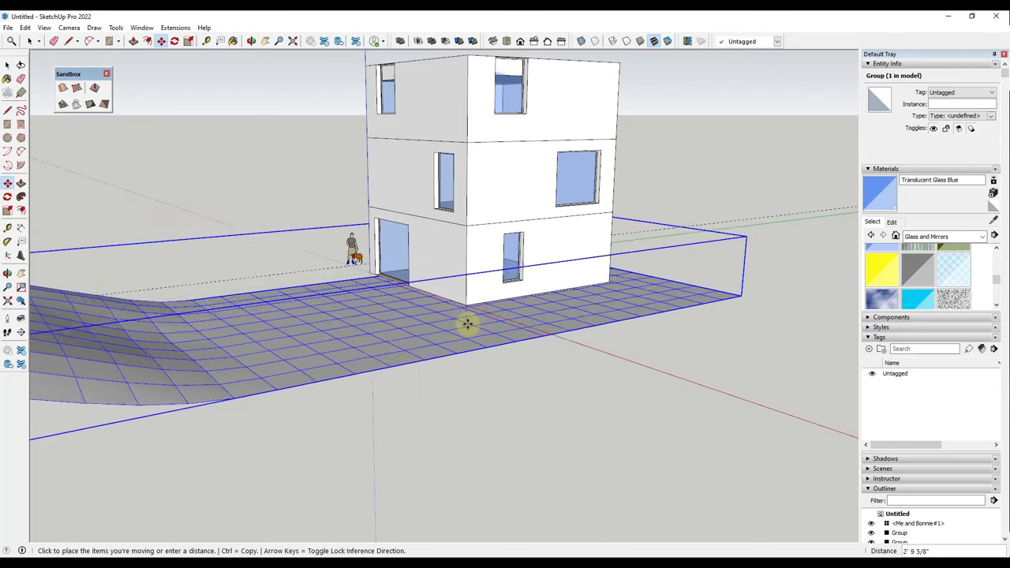
click(469, 330)
Draw a 30' by 30' rectangle covering the underside of the building from corner to corner.
middle_drag(468, 330, 326, 248)
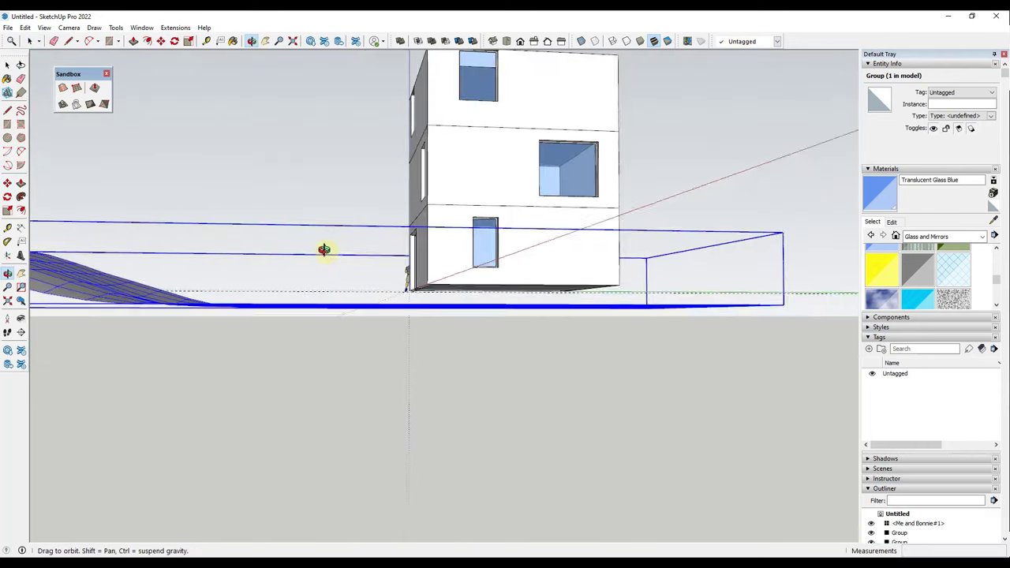
scroll(423, 287, up, 4)
key(r)
click(402, 265)
scroll(631, 293, down, 3)
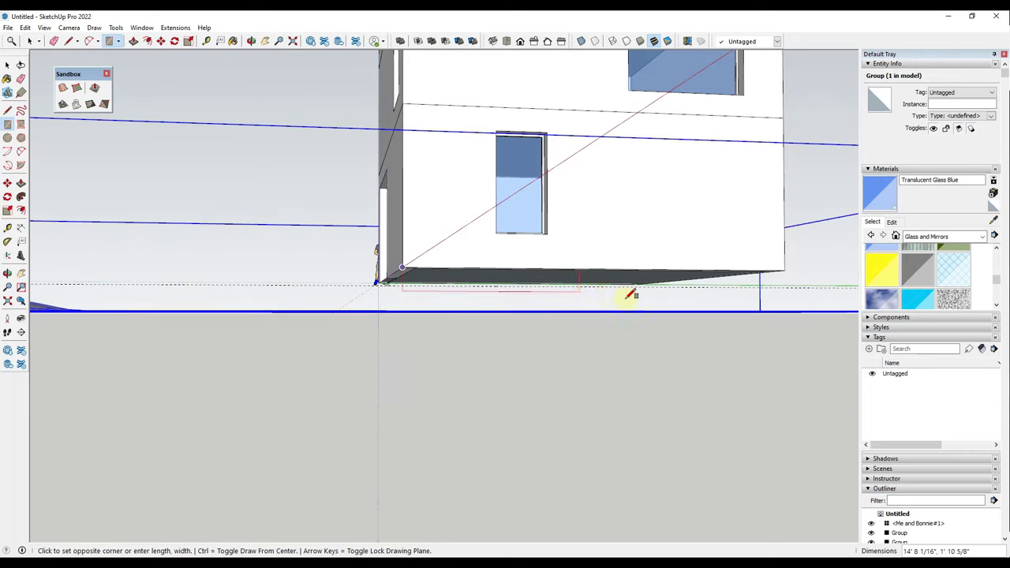
middle_drag(631, 293, 732, 286)
click(745, 274)
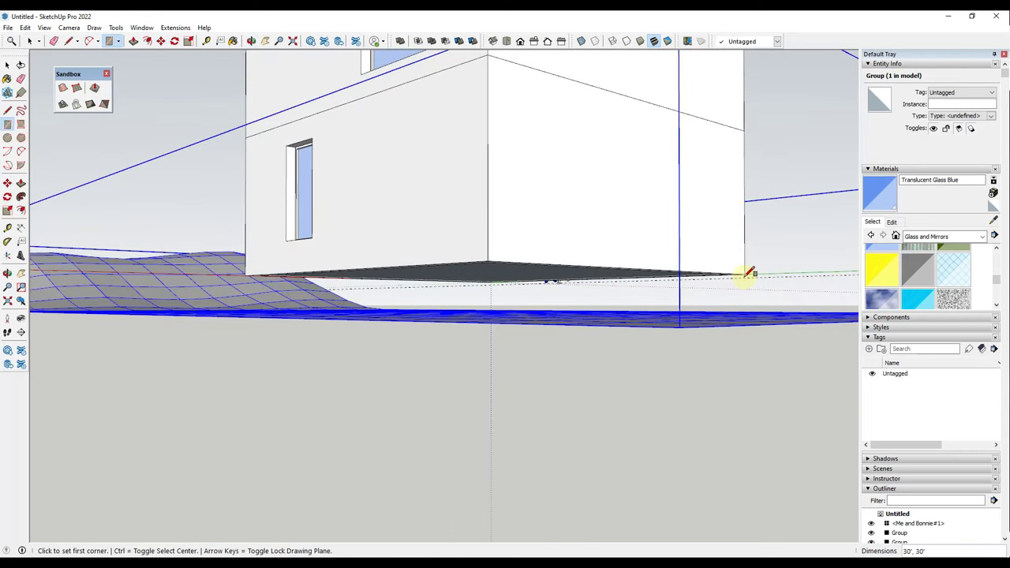
key(space)
Extrude the square under the building 6" downward as a base slab and make the slab a group.
middle_drag(463, 289, 493, 285)
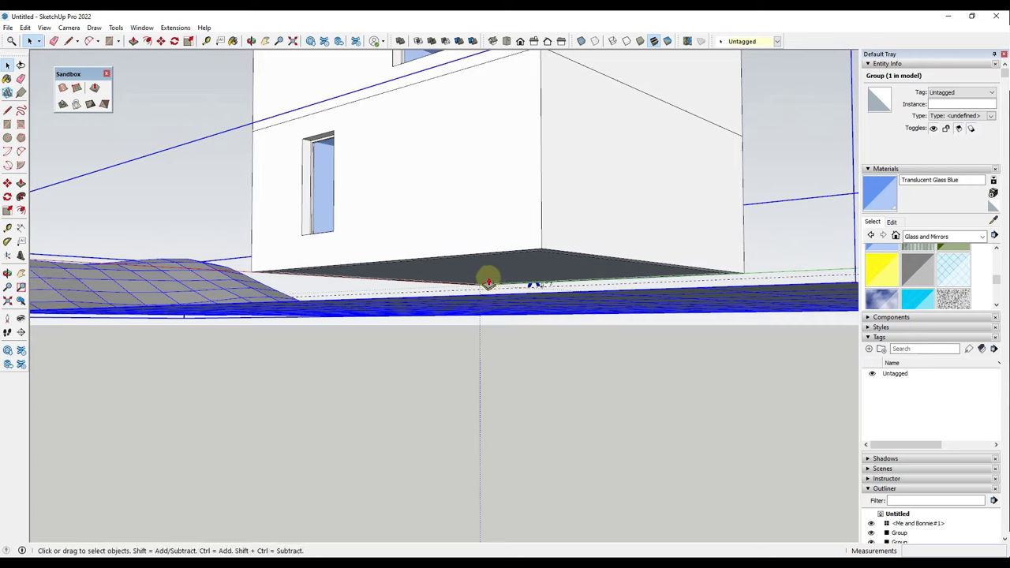
key(p)
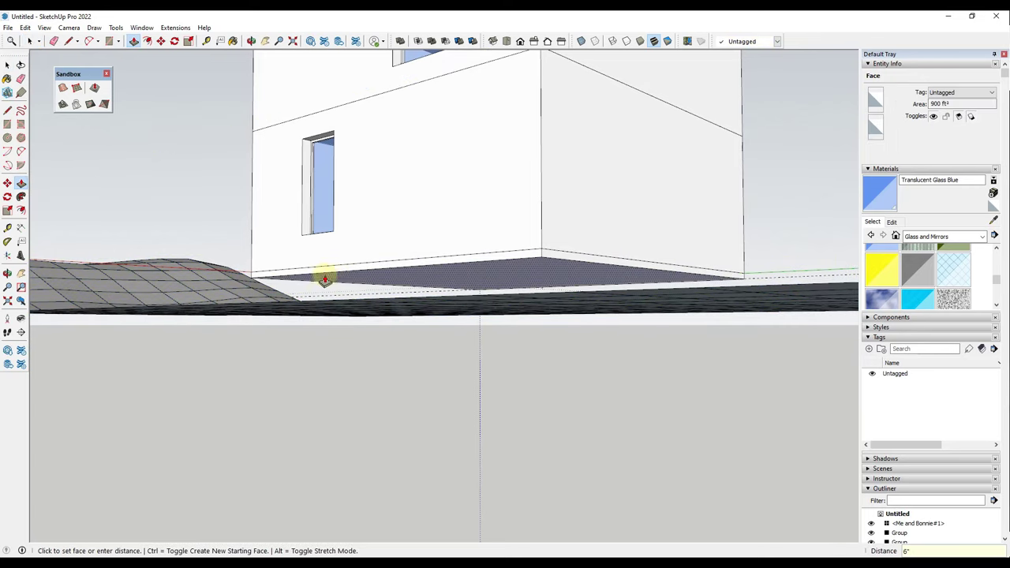
middle_drag(323, 277, 451, 310)
key(space)
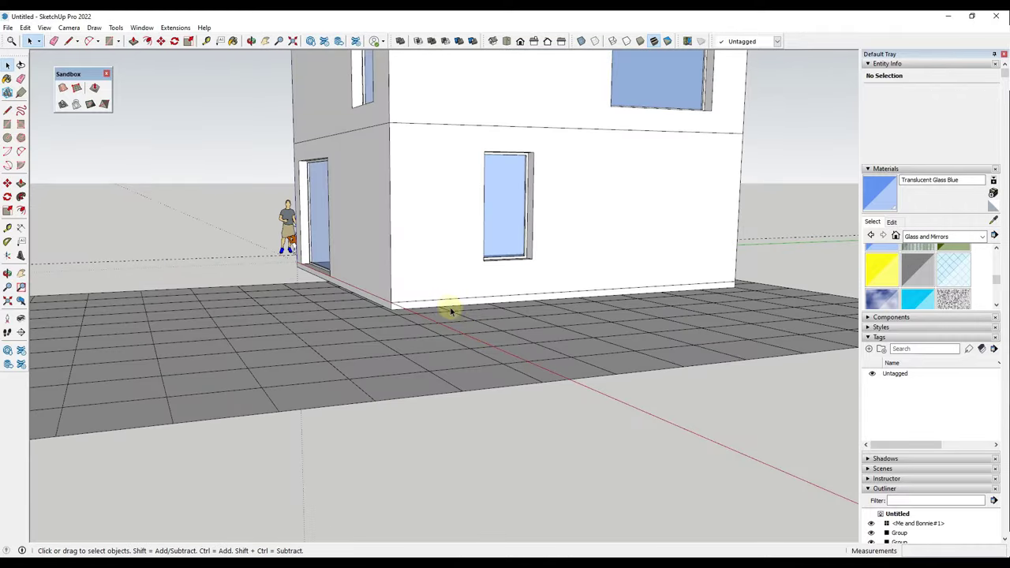
double_click(443, 303)
right_click(442, 301)
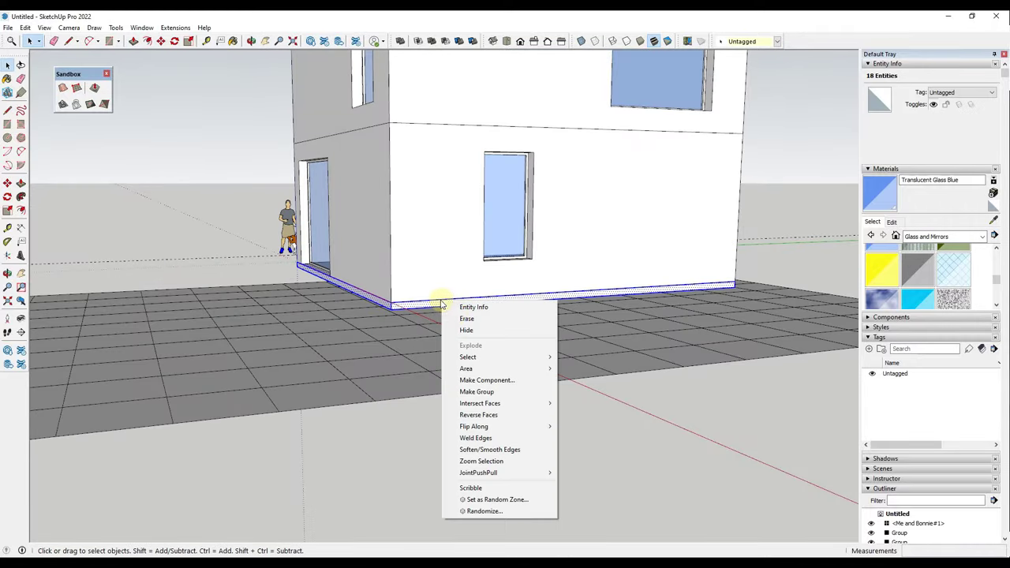
click(484, 387)
Move the terrain group vertically up to the underside of the base slab.
click(415, 337)
key(m)
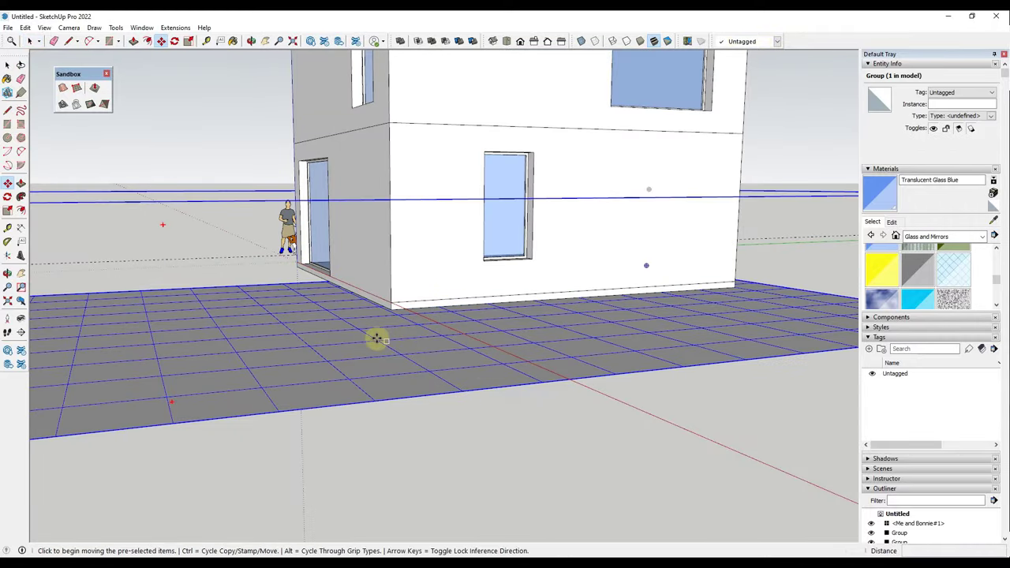
click(377, 338)
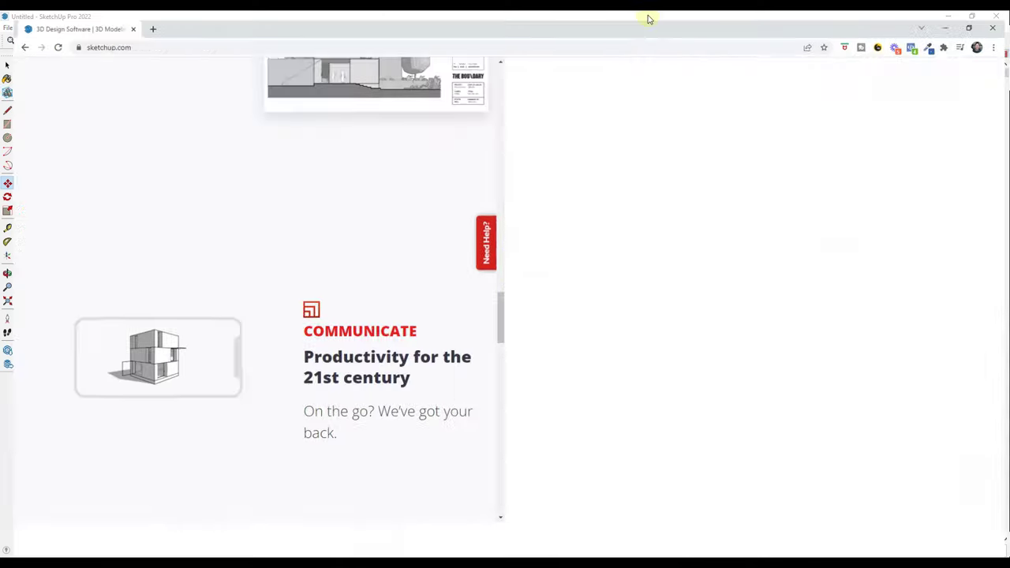
Switch to the browser and examine the building's elevation drawing on the SketchUp home page.
scroll(623, 245, up, 2)
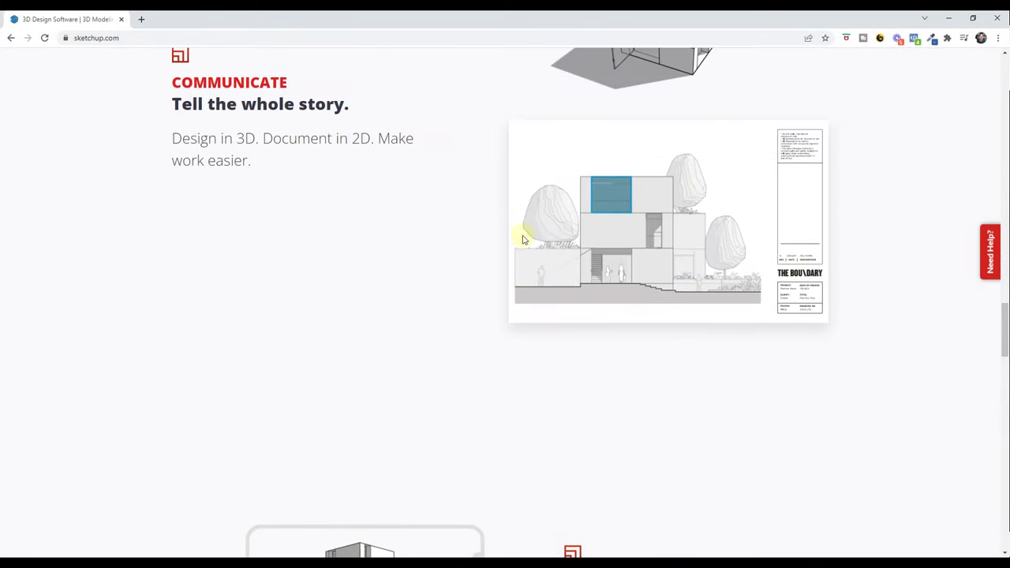
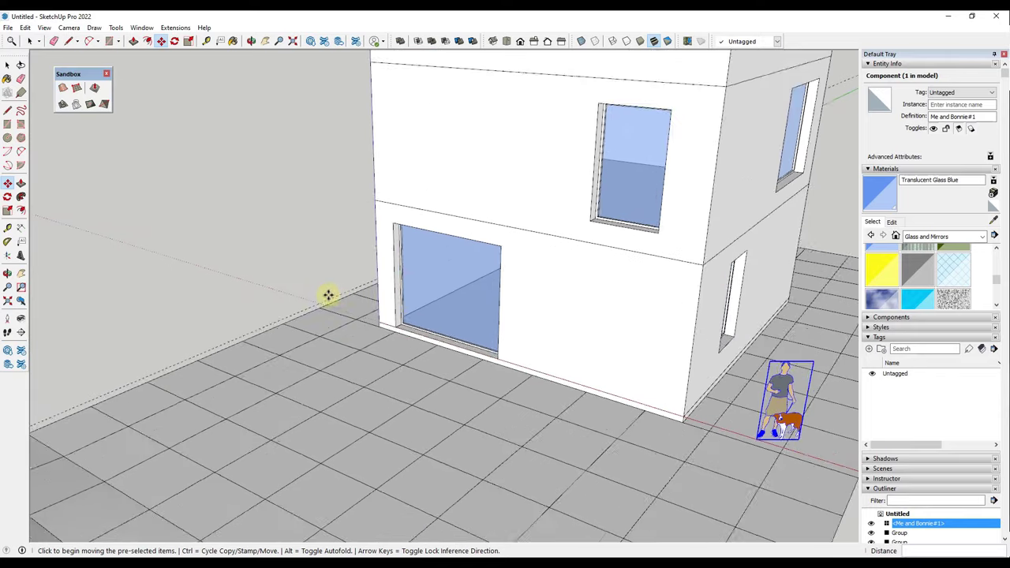
Draw a straight line outward from the terrain's edge beside the large ground-floor window, parallel to the red axis.
key(space)
key(l)
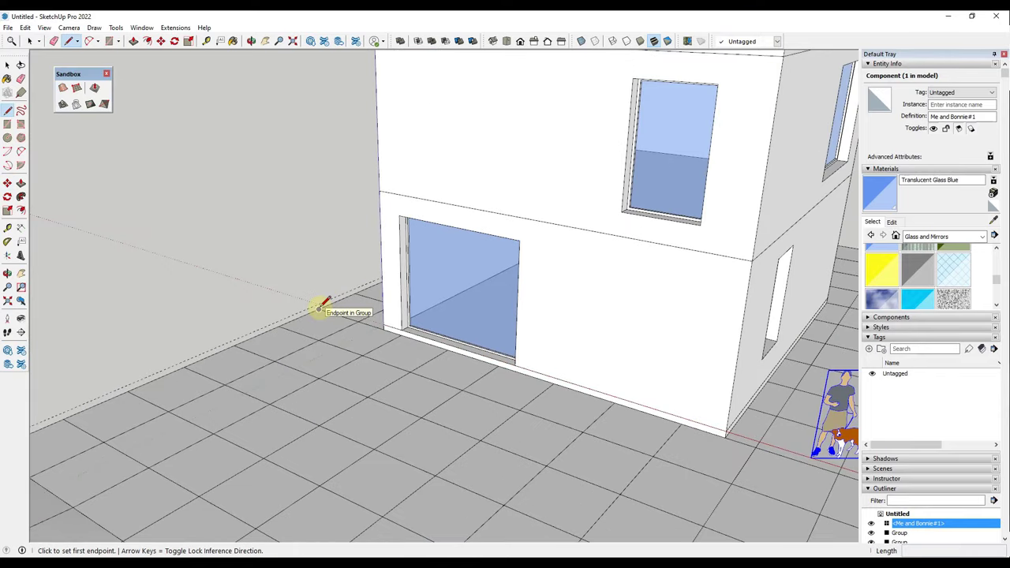
click(318, 307)
scroll(318, 306, down, 5)
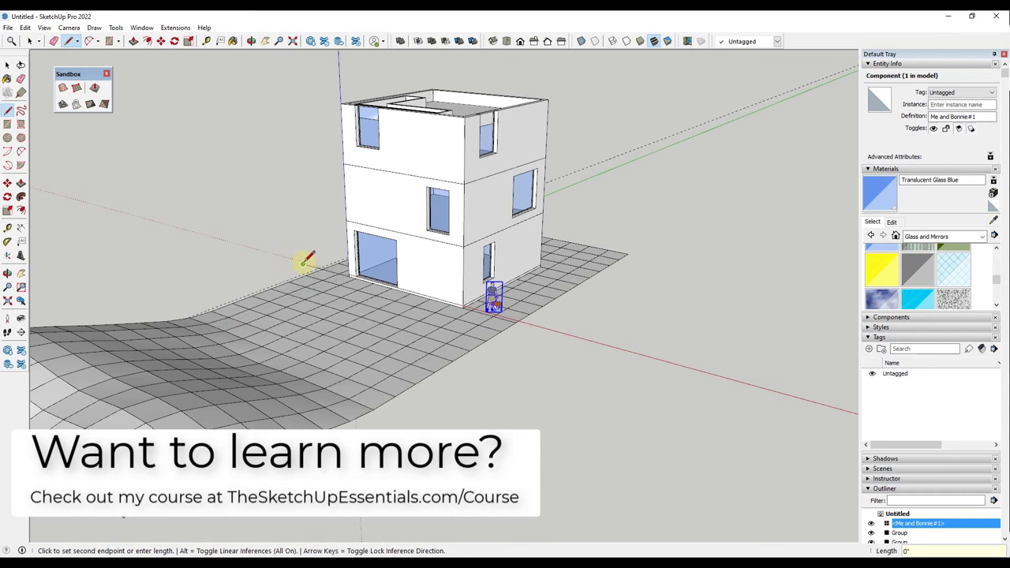
key(space)
Draw a vertical line about 12' 6" up from the site line's outer end, continued by a horizontal line parallel to the green axis.
scroll(298, 267, up, 4)
key(l)
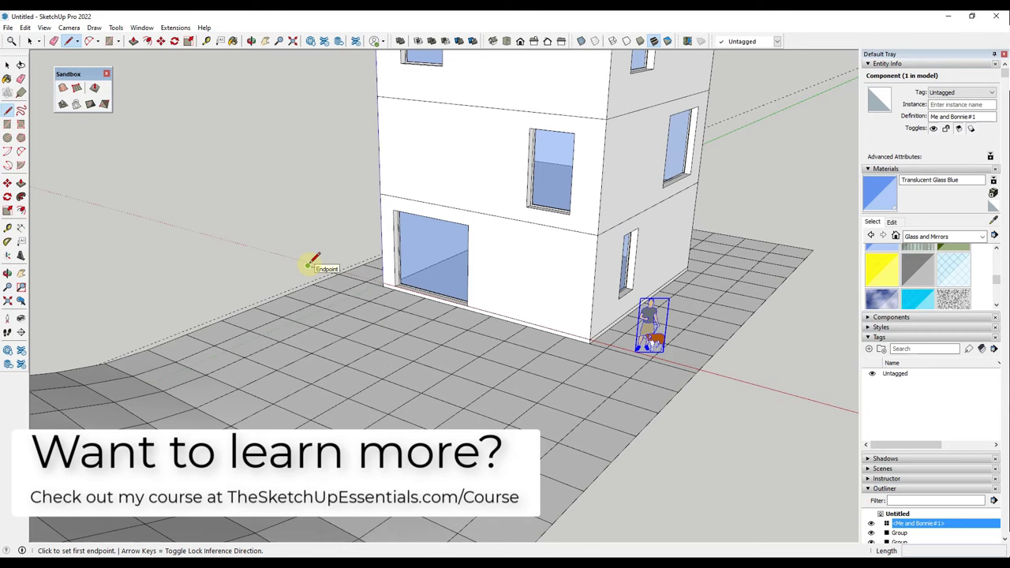
click(307, 265)
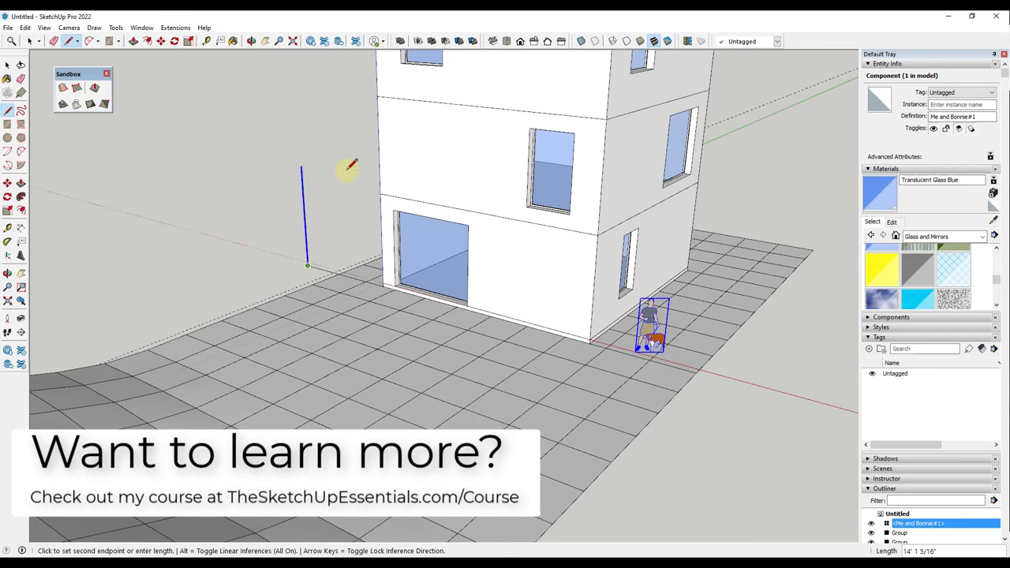
click(387, 191)
middle_drag(352, 191, 208, 178)
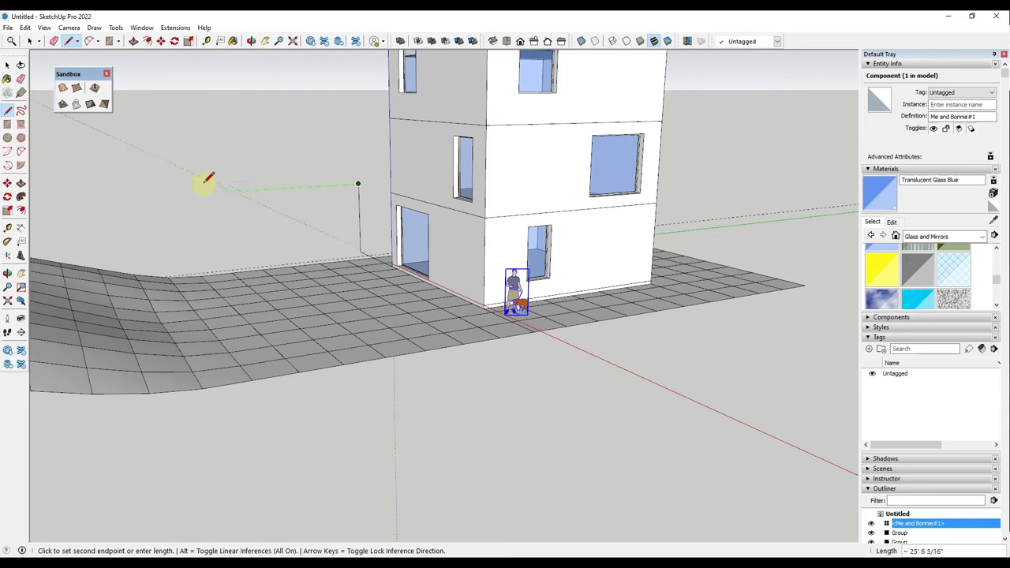
click(61, 201)
key(space)
Close the outline beside the terrain into a vertical wall face using a rectangle between its lower corner and the far upper endpoint.
key(r)
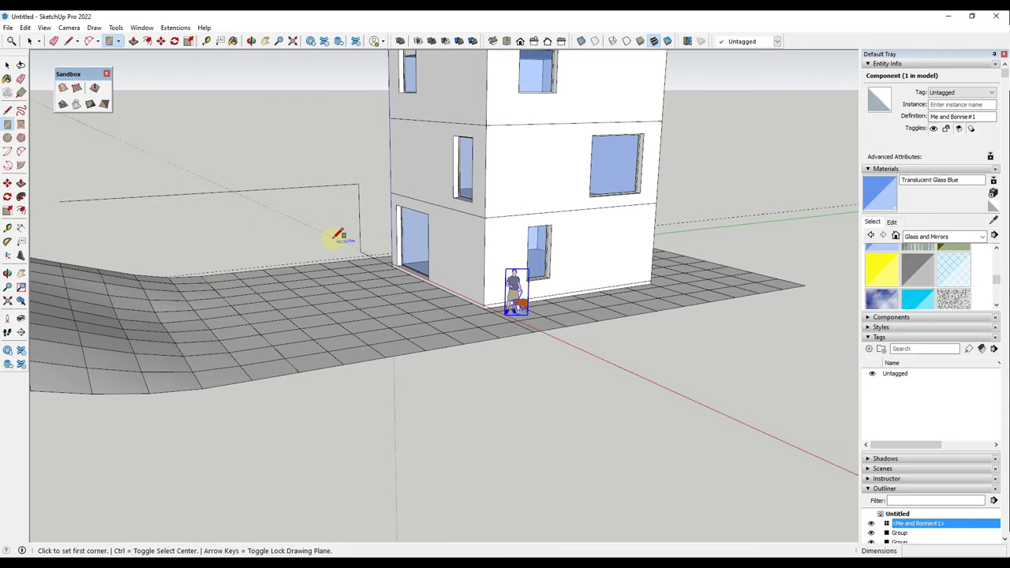
click(360, 252)
click(62, 199)
key(space)
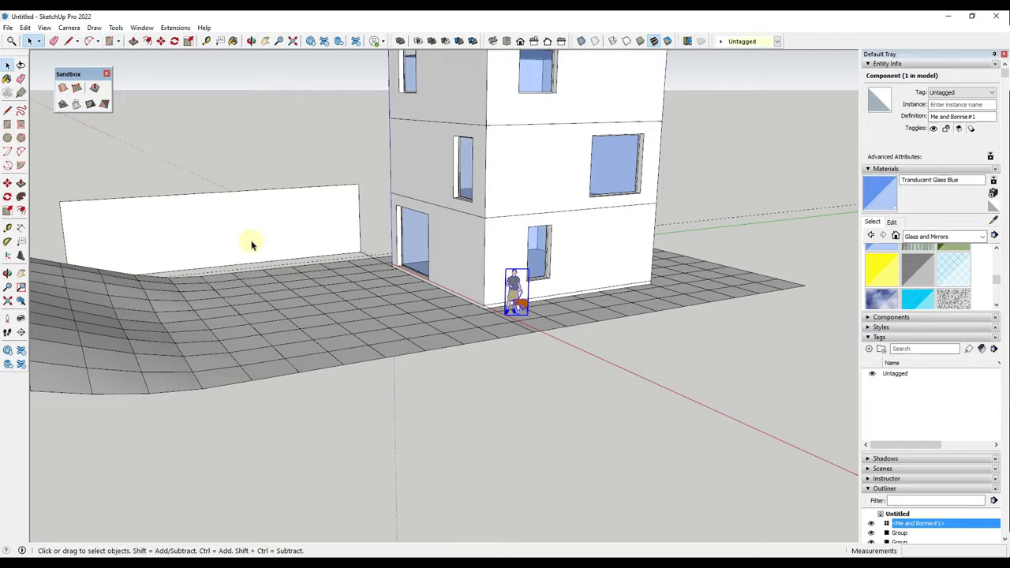
Draw a vertical line from the terrain edge up to the wall's height, with a short line from its top parallel to the green axis.
middle_drag(250, 244, 313, 249)
scroll(349, 255, up, 3)
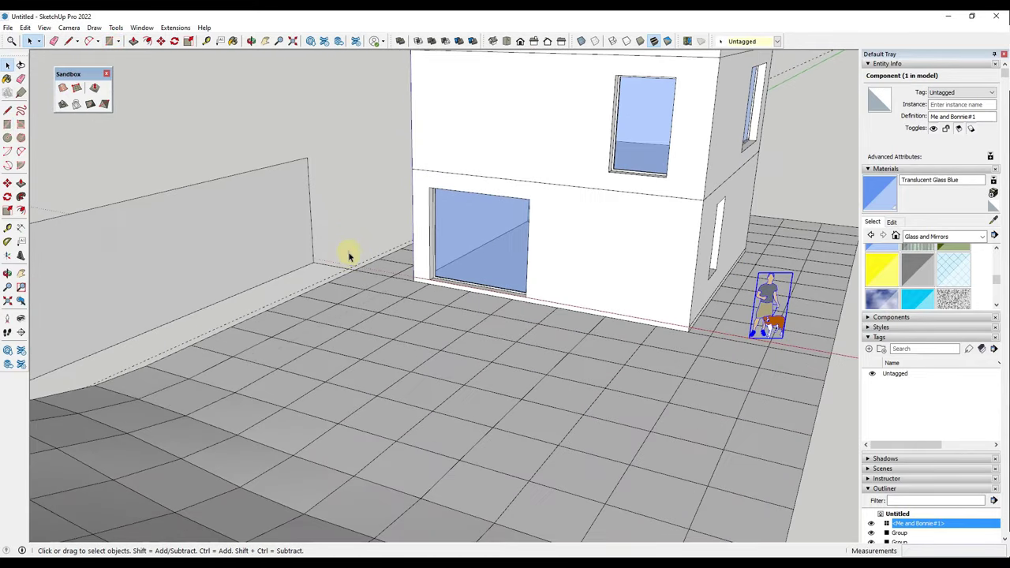
key(l)
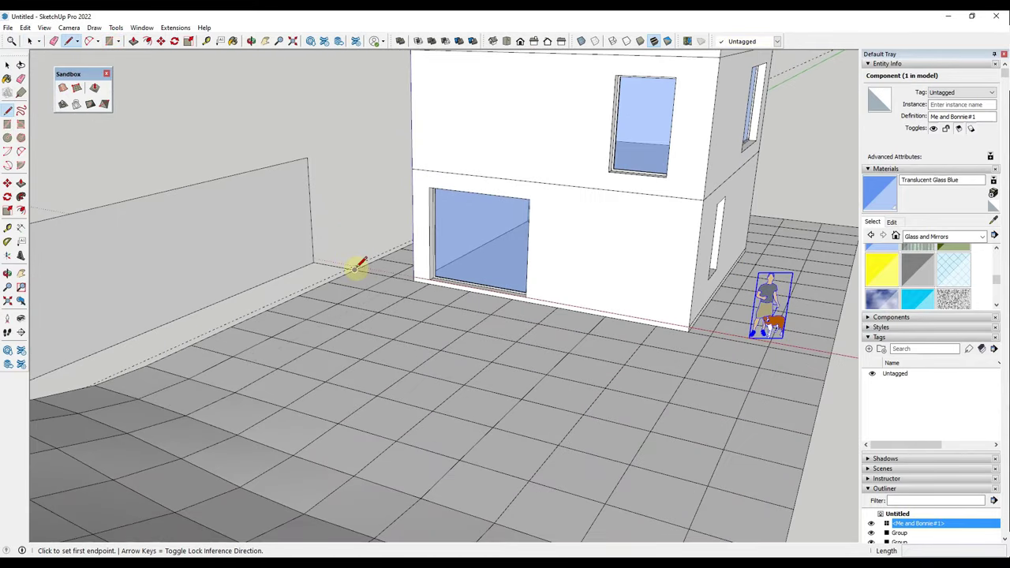
click(354, 269)
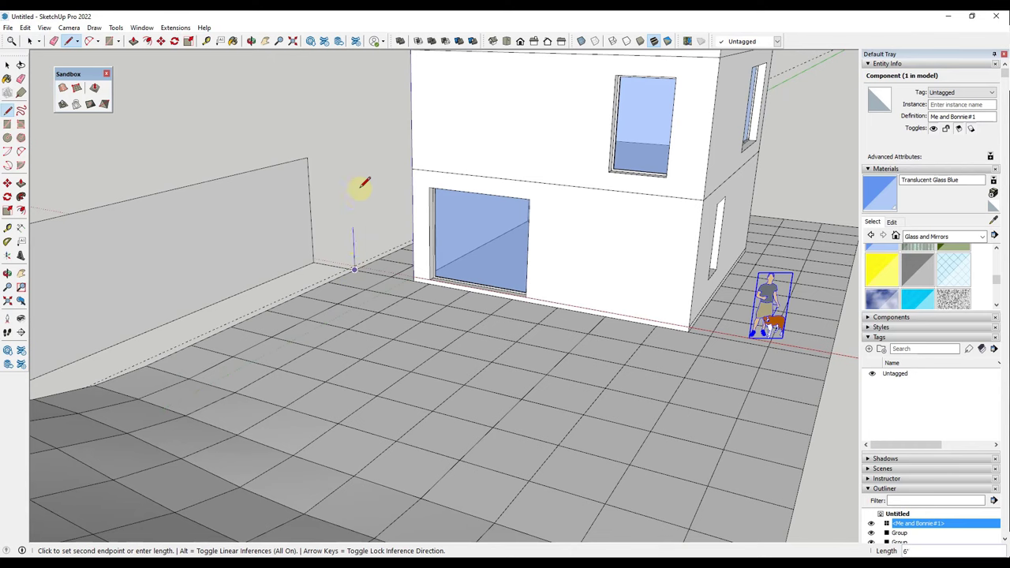
click(308, 157)
middle_drag(326, 172, 253, 167)
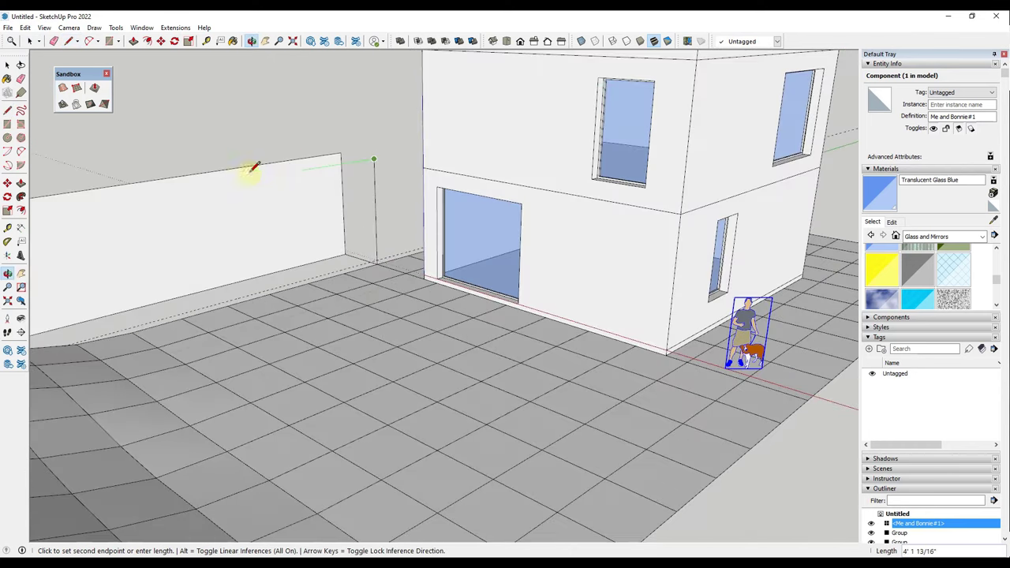
click(332, 163)
key(space)
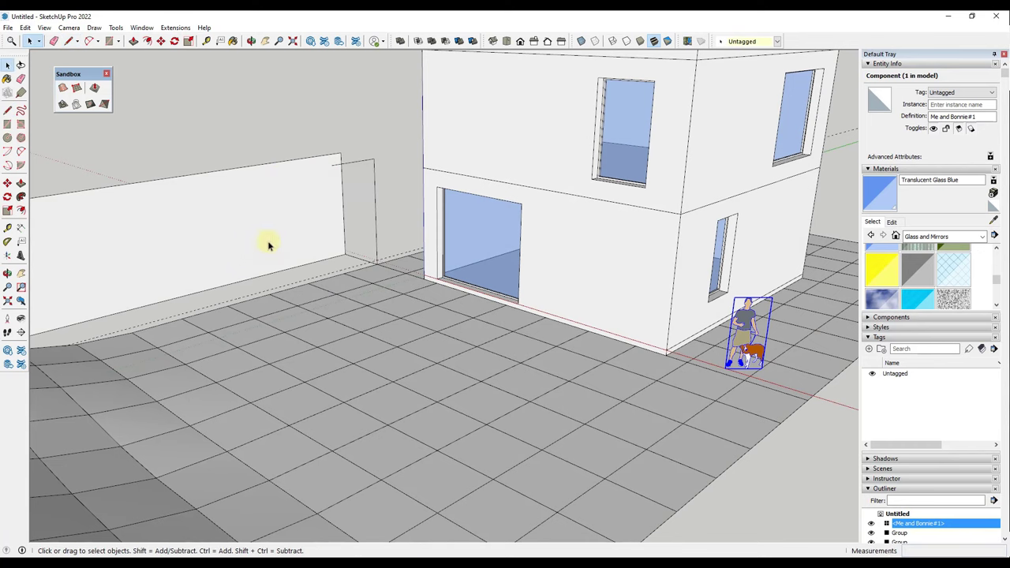
Measure the height of the vertical line standing at the terrain's edge.
middle_drag(269, 245, 326, 268)
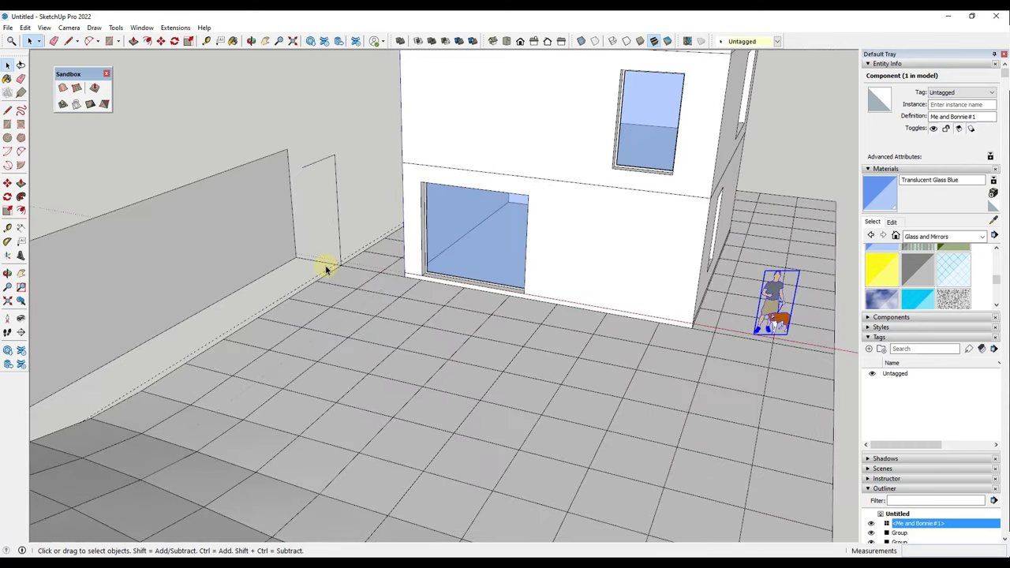
click(7, 111)
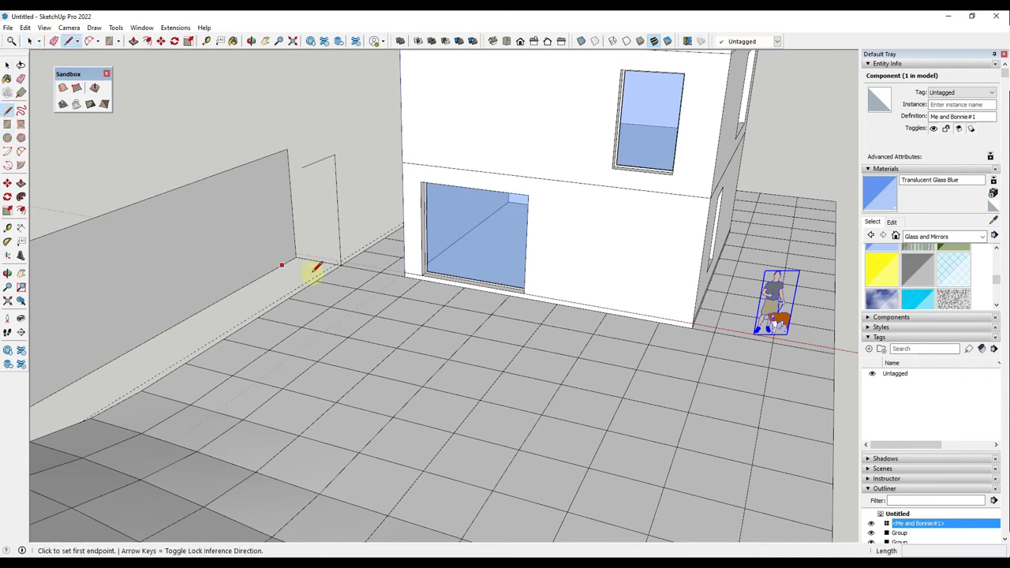
click(341, 265)
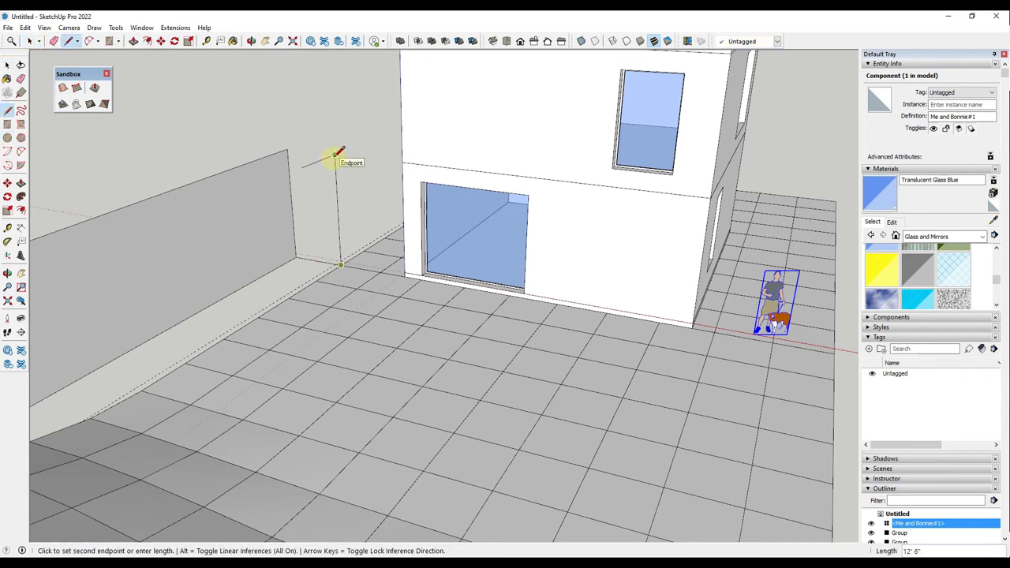
click(338, 152)
key(space)
Outline a stair tread 1' deep and 6' wide between the terrain edge and the wall's lower corner.
middle_drag(338, 152, 339, 275)
scroll(319, 276, up, 5)
key(l)
key(space)
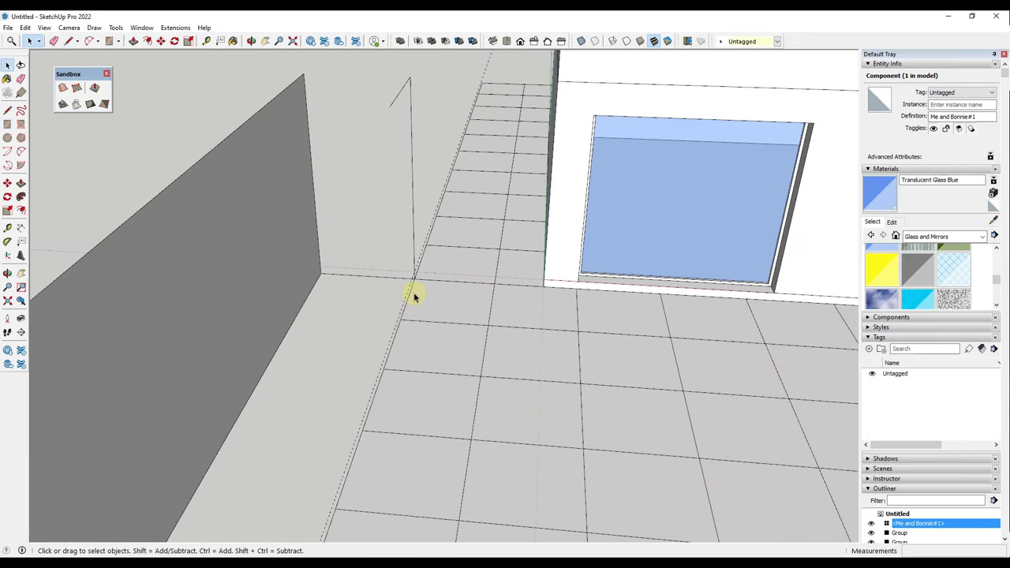
key(l)
click(414, 276)
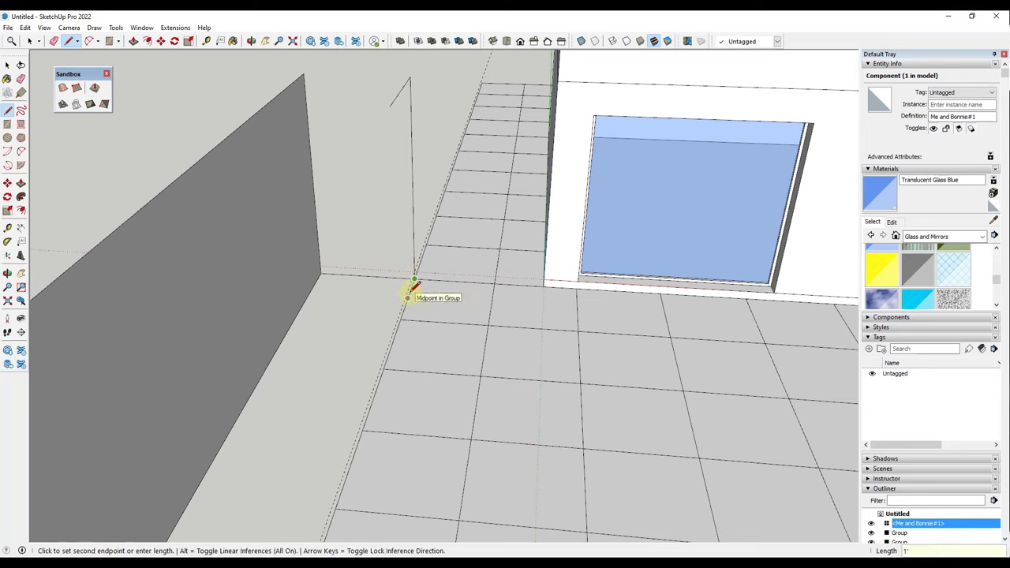
click(321, 275)
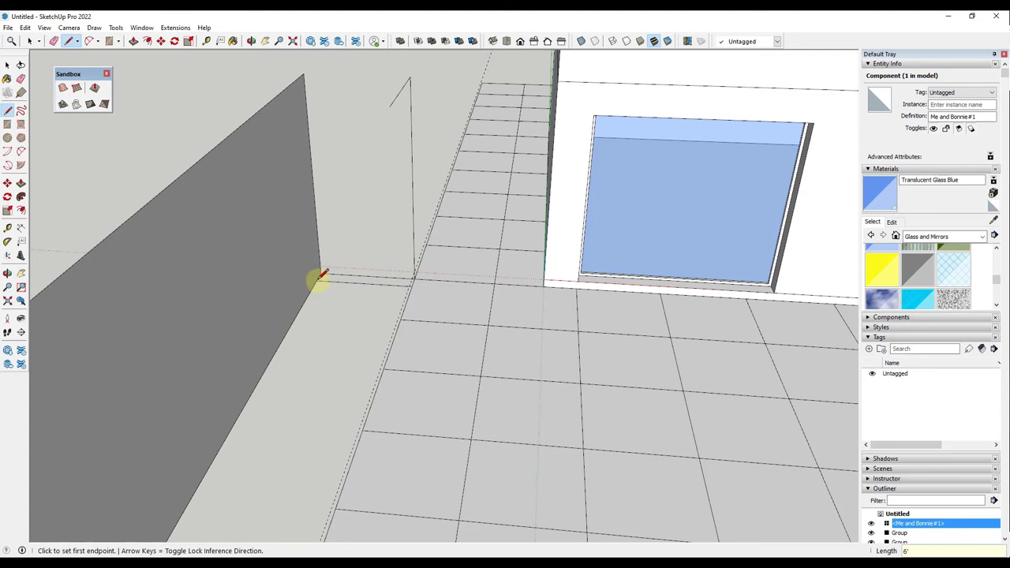
click(321, 275)
key(space)
scroll(428, 287, up, 3)
middle_drag(429, 287, 365, 282)
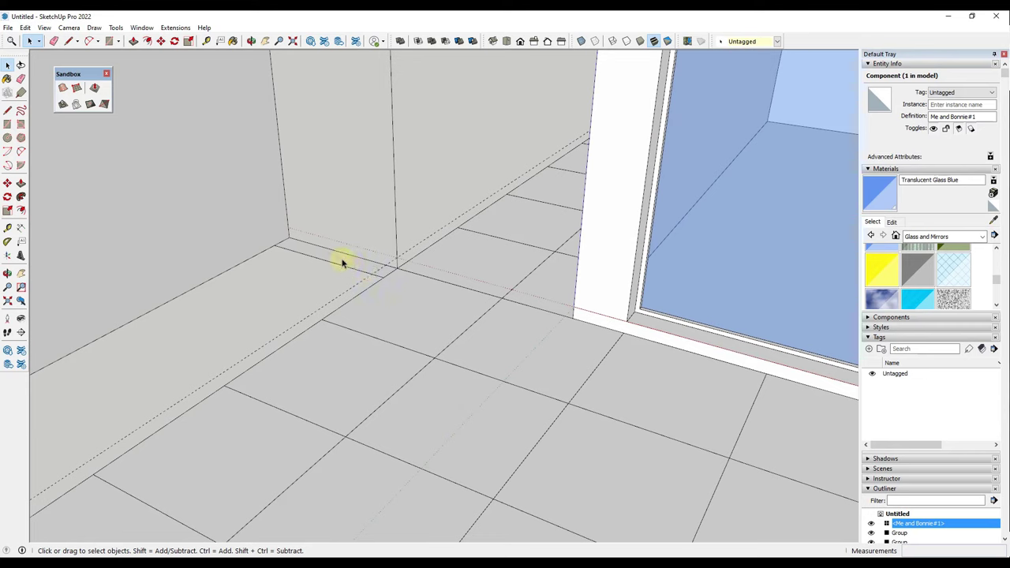
Copy the tread face 1' along the terrain edge and repeat the copy 12 times.
double_click(341, 263)
key(m)
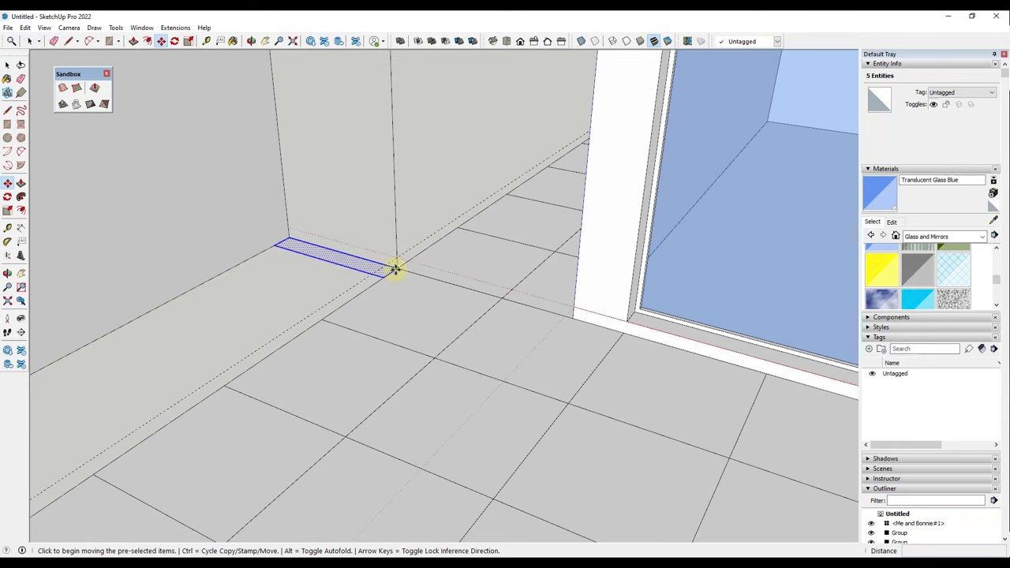
key(ctrl)
click(395, 269)
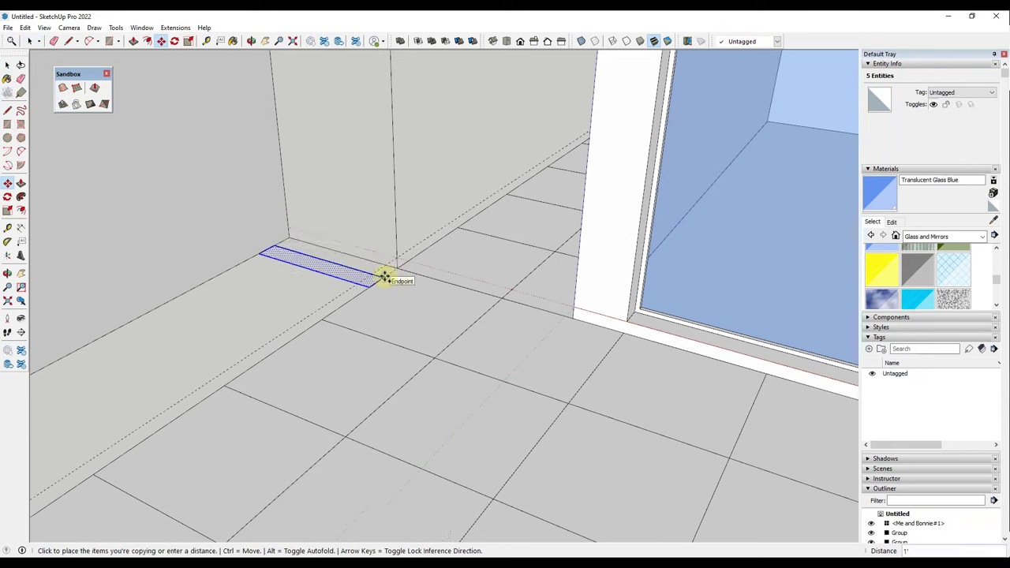
click(384, 278)
scroll(375, 189, down, 1)
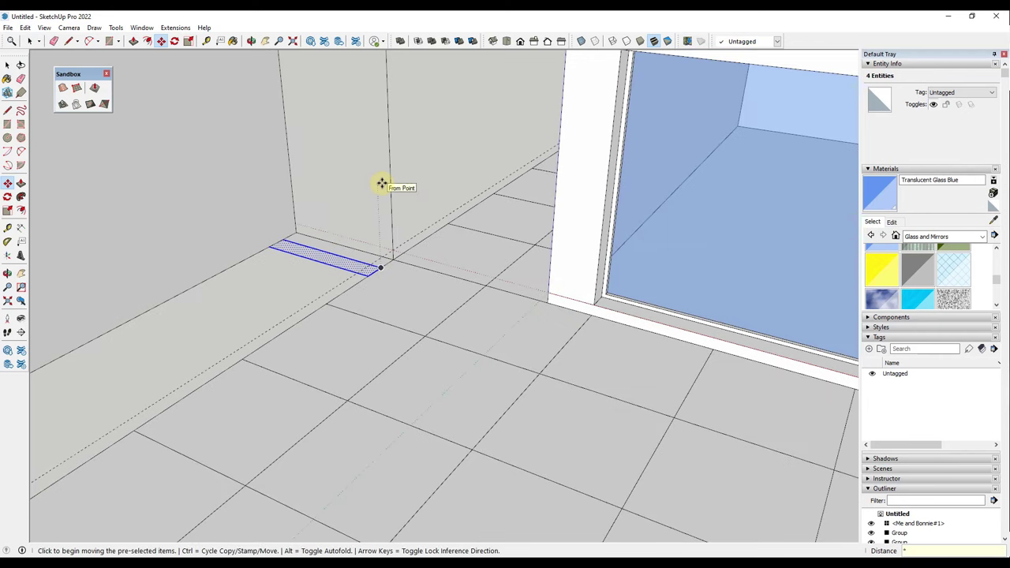
key(Return)
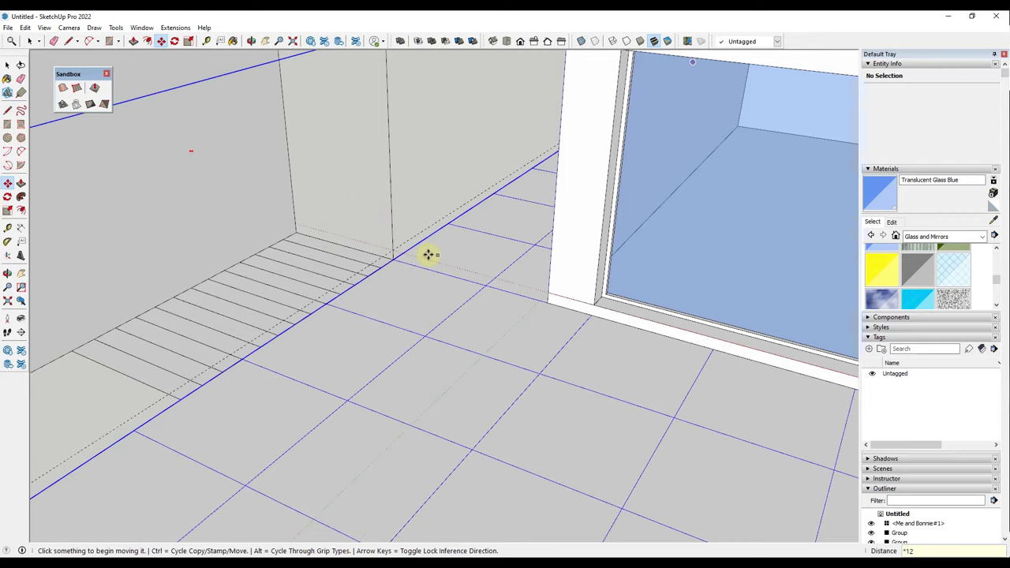
scroll(394, 247, down, 2)
middle_drag(394, 247, 416, 261)
key(space)
click(411, 261)
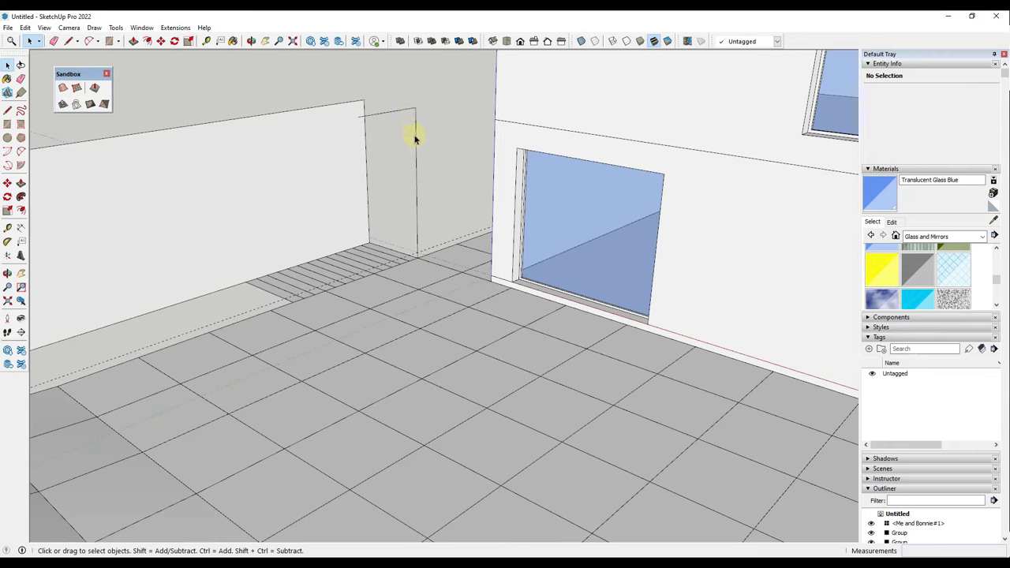
key(p)
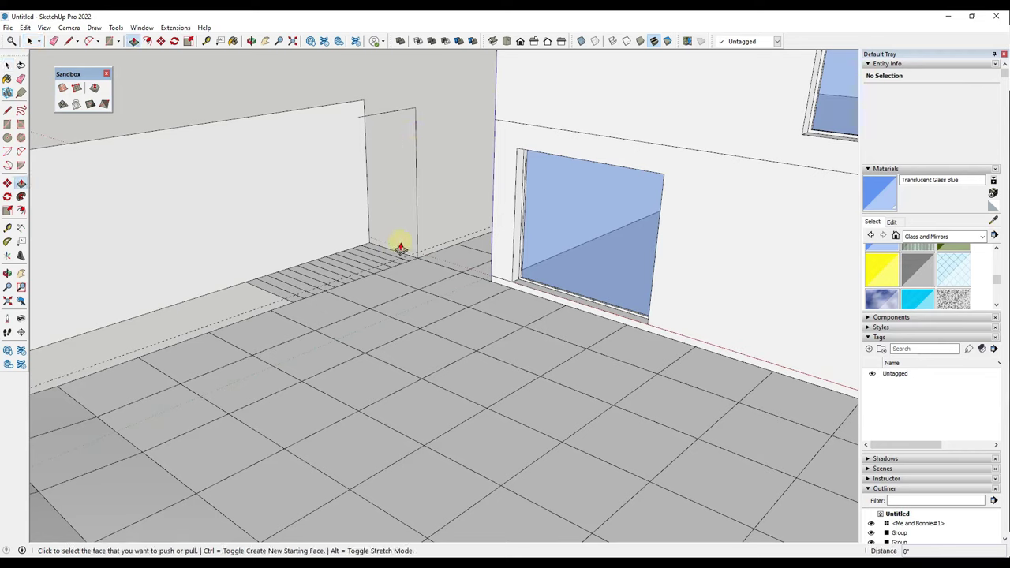
click(407, 260)
key(space)
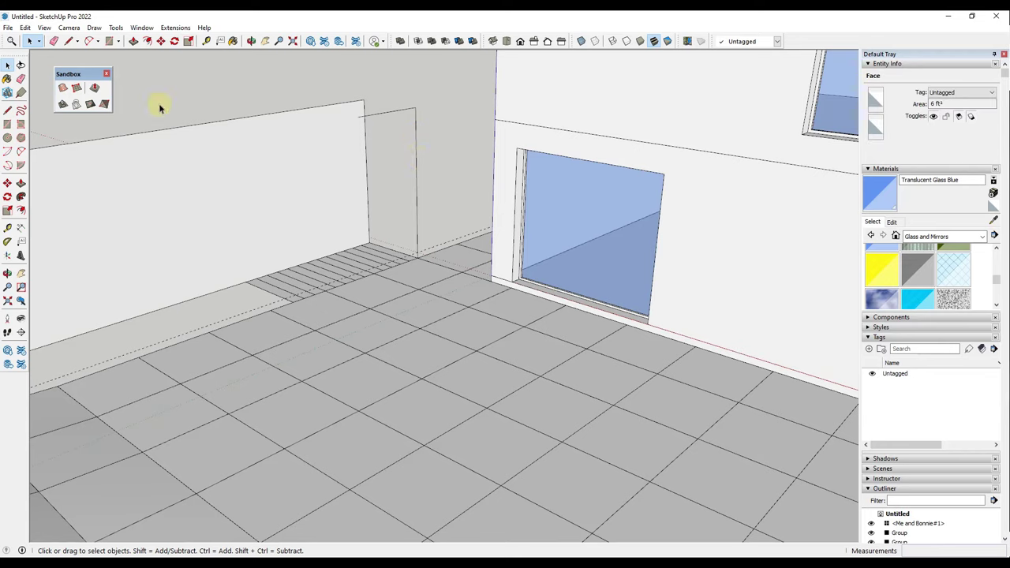
Place a guide line parallel to the wall's upper edge and extrude the first tread 9' up to it.
click(7, 227)
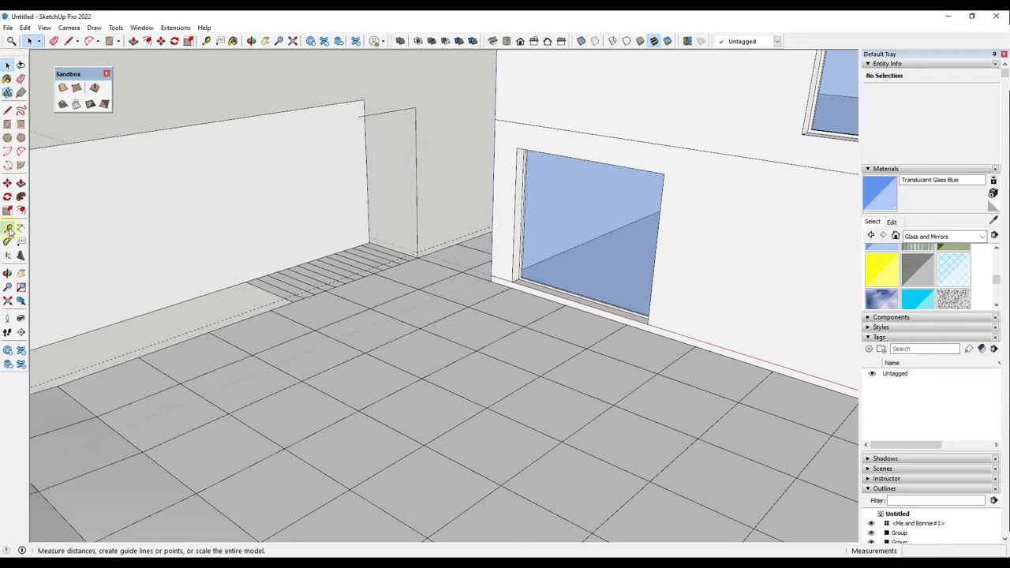
click(397, 108)
key(p)
click(411, 189)
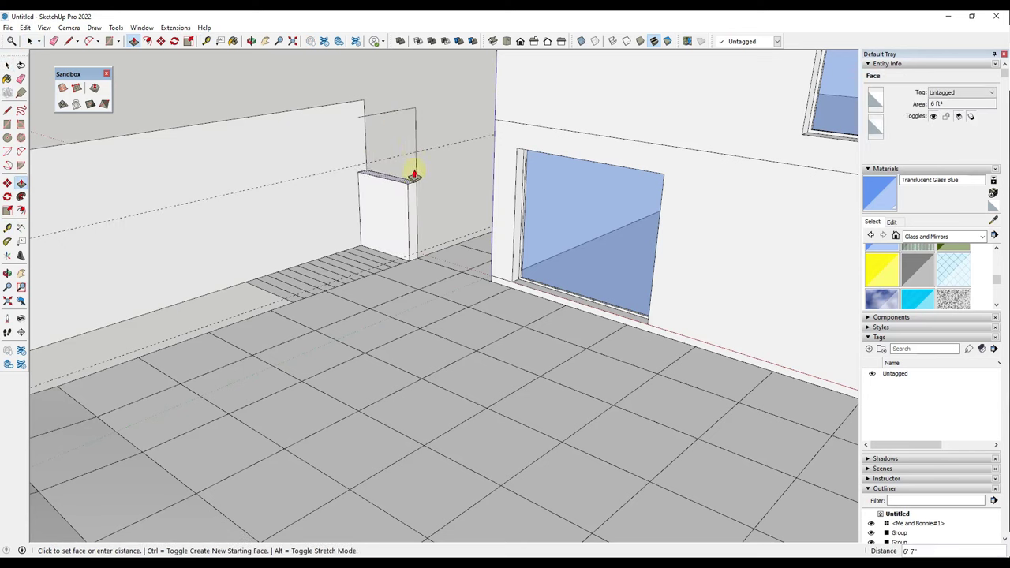
click(416, 156)
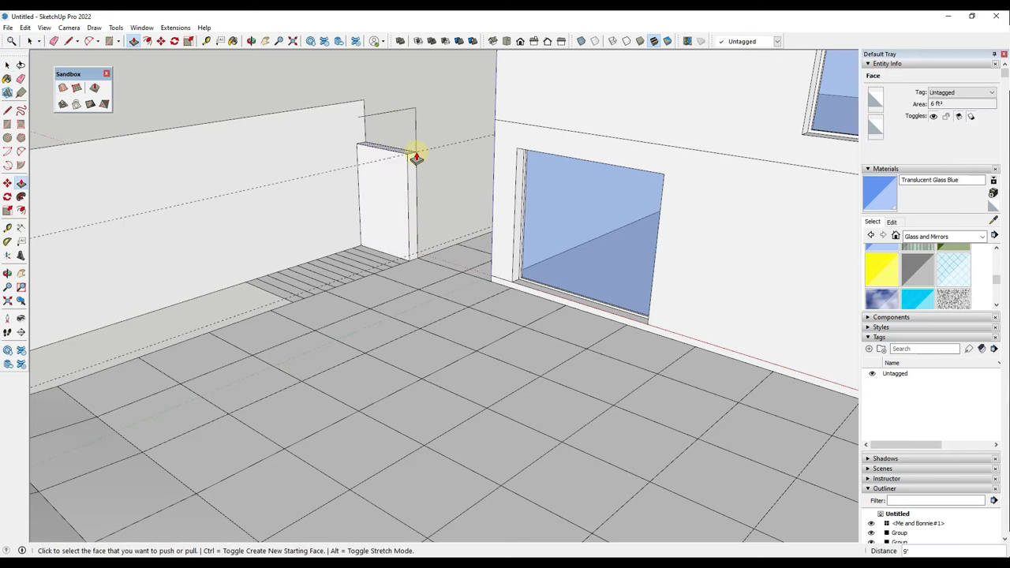
Extrude the second tread upward to one riser below the top of the first block.
click(380, 257)
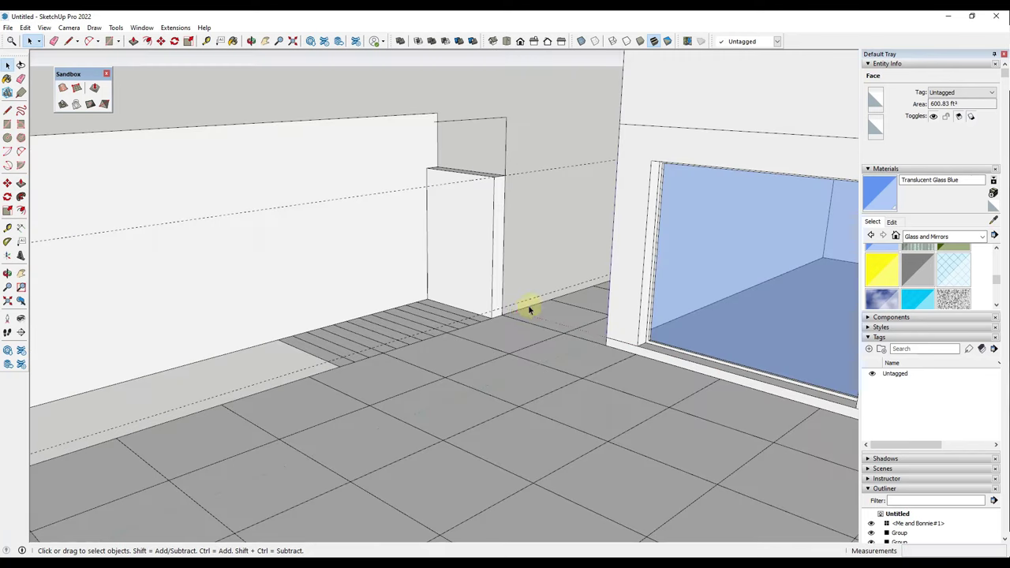
key(p)
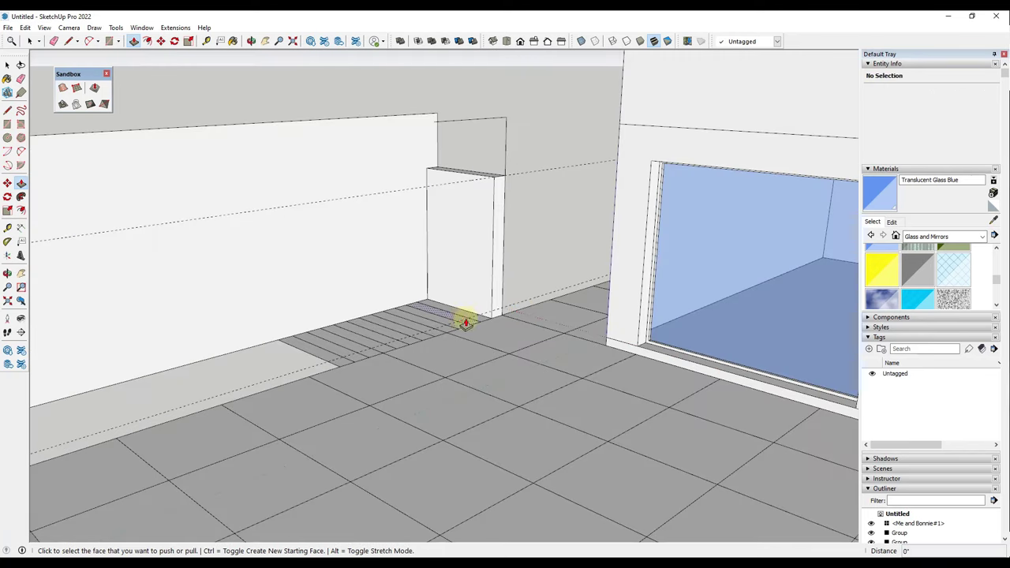
click(478, 310)
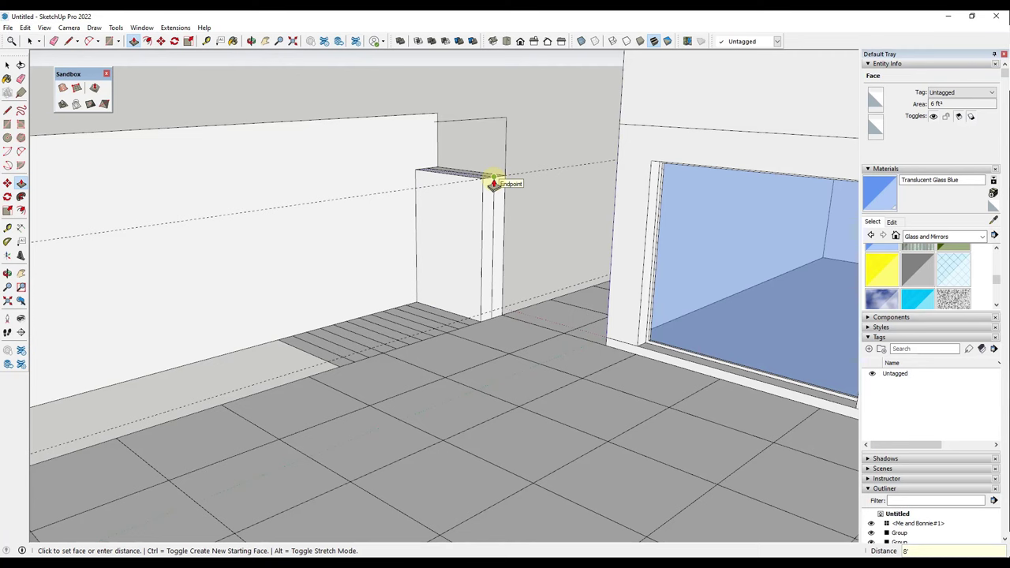
click(494, 183)
Copy the second step's top face and the riser above it diagonally down by one step.
middle_drag(491, 210, 505, 180)
scroll(505, 181, up, 3)
key(space)
double_click(464, 188)
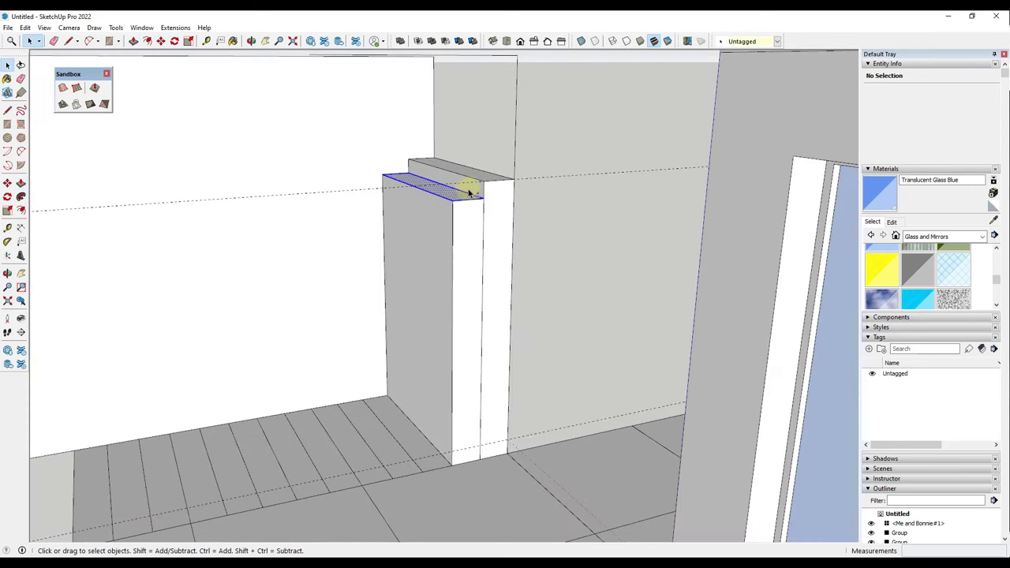
ctrl+double_click(473, 189)
key(m)
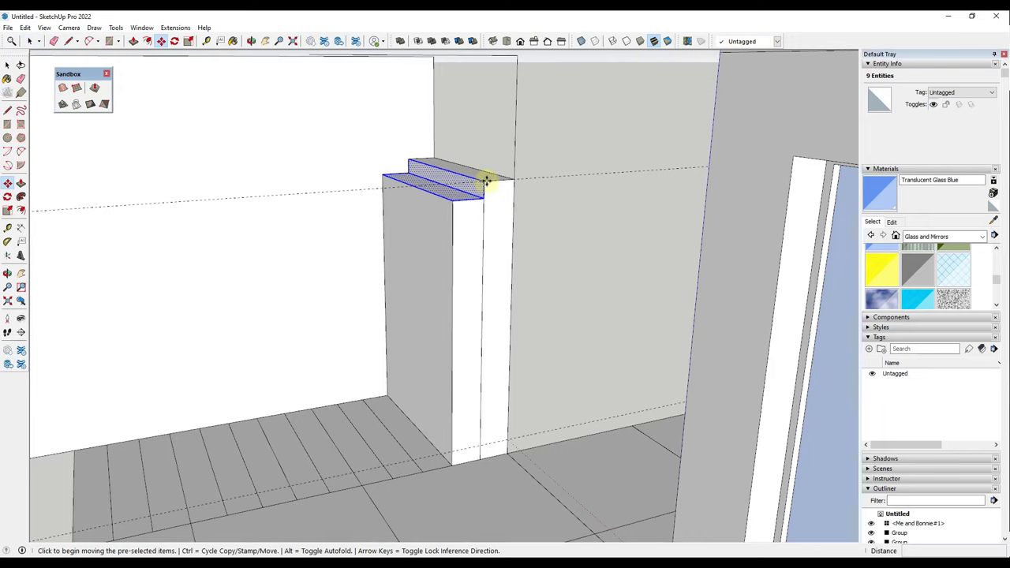
click(487, 182)
click(451, 198)
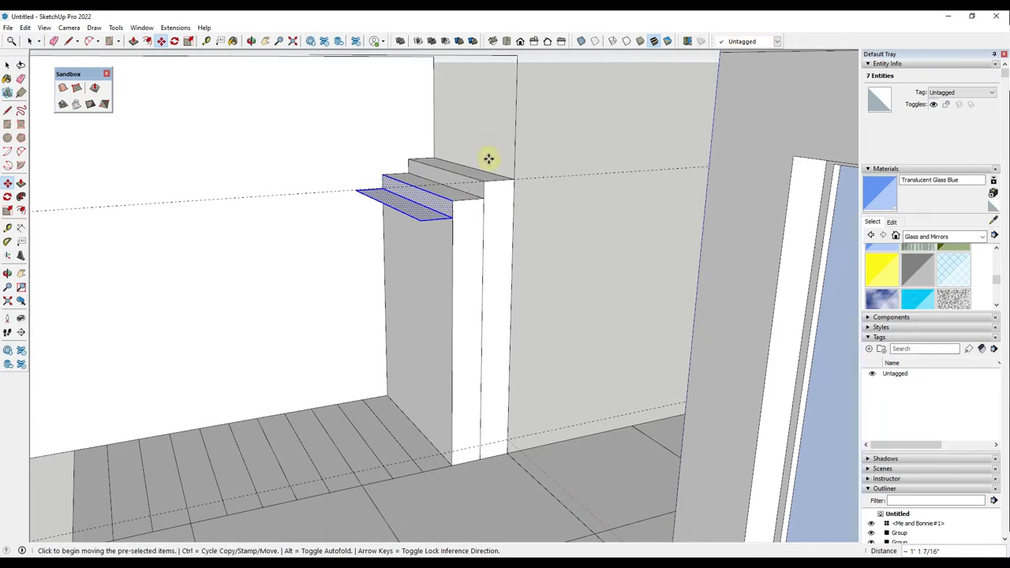
Repeat the tread-and-riser copy 15 times down the wall to form the stair flight.
text(12x)
key(Return)
key(Escape)
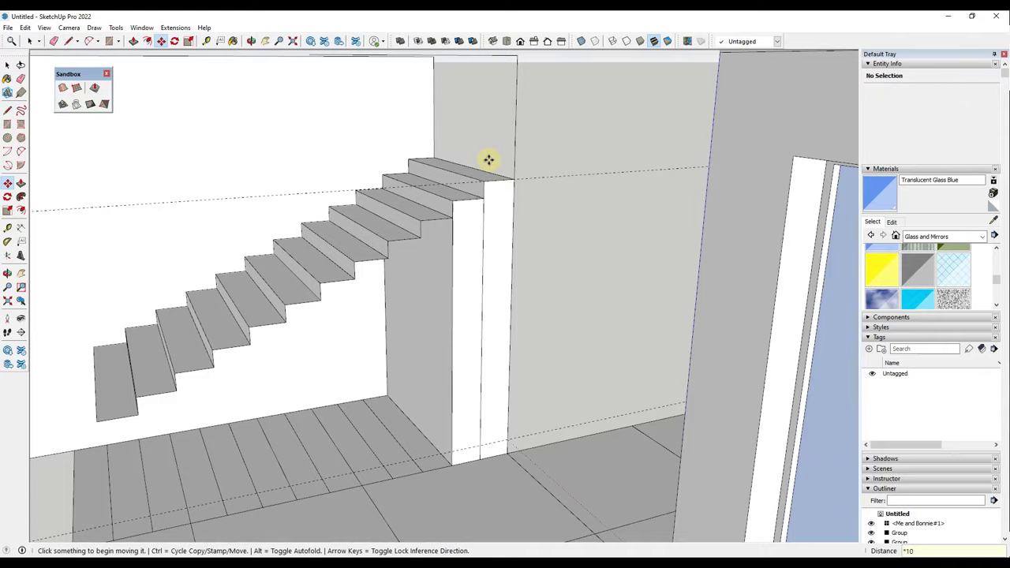
scroll(505, 154, down, 5)
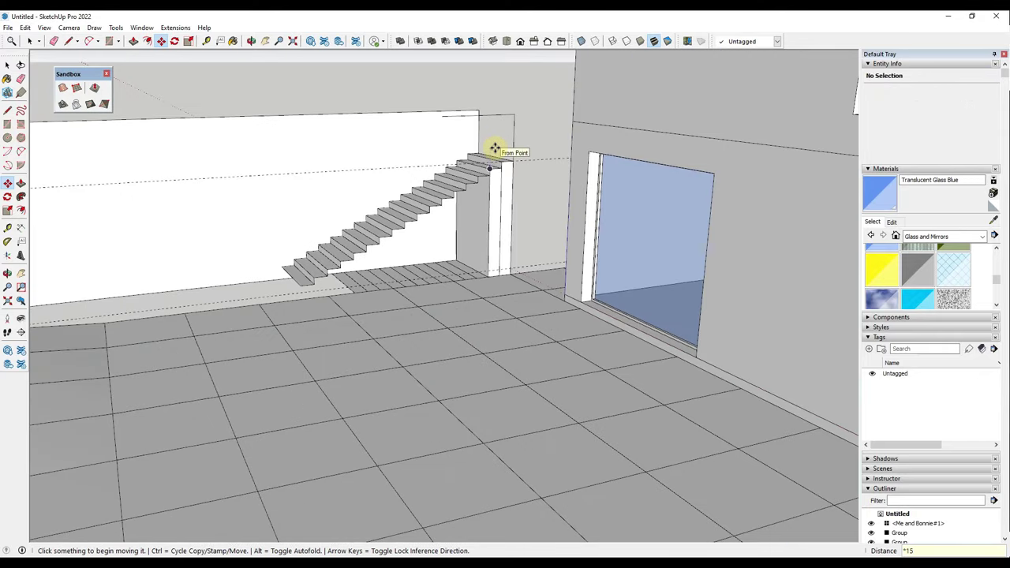
Close the stair's open side with a 16' edge along its base and erase the leftover vertical edges on that face.
key(space)
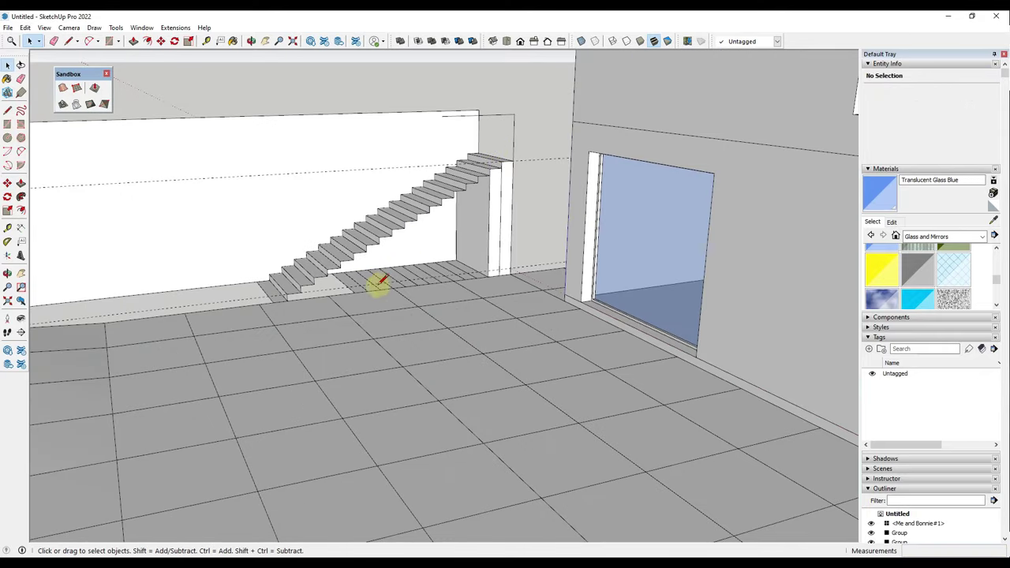
key(l)
click(287, 300)
click(487, 277)
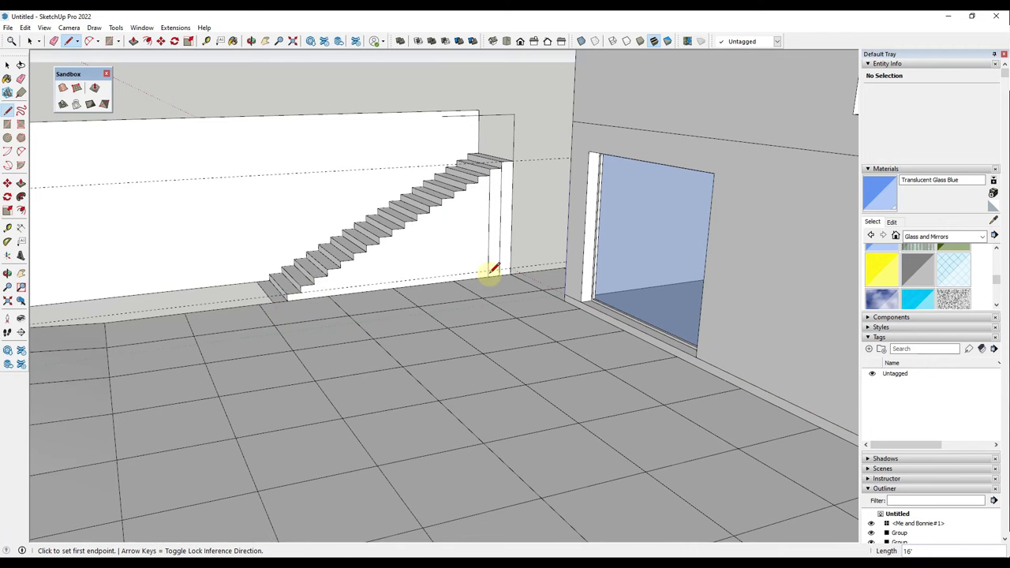
key(e)
drag(490, 227, 507, 210)
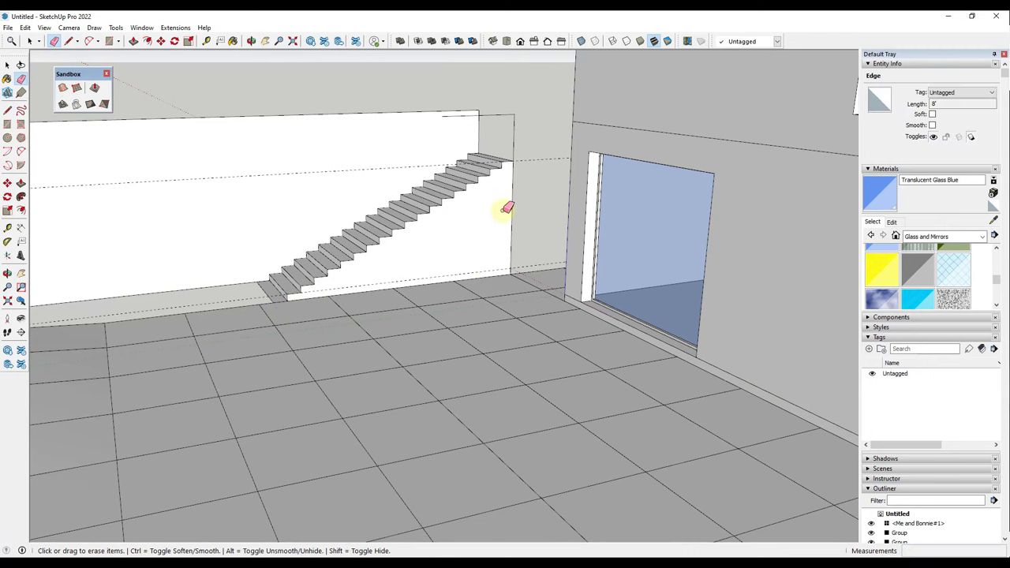
key(space)
Draw a diagonal edge joining the outer tread corners at the top of the stair to capture the stair's slope.
mouse_move(440, 244)
middle_down()
mouse_move(547, 232)
mouse_move(461, 242)
middle_up()
scroll(461, 243, up, 2)
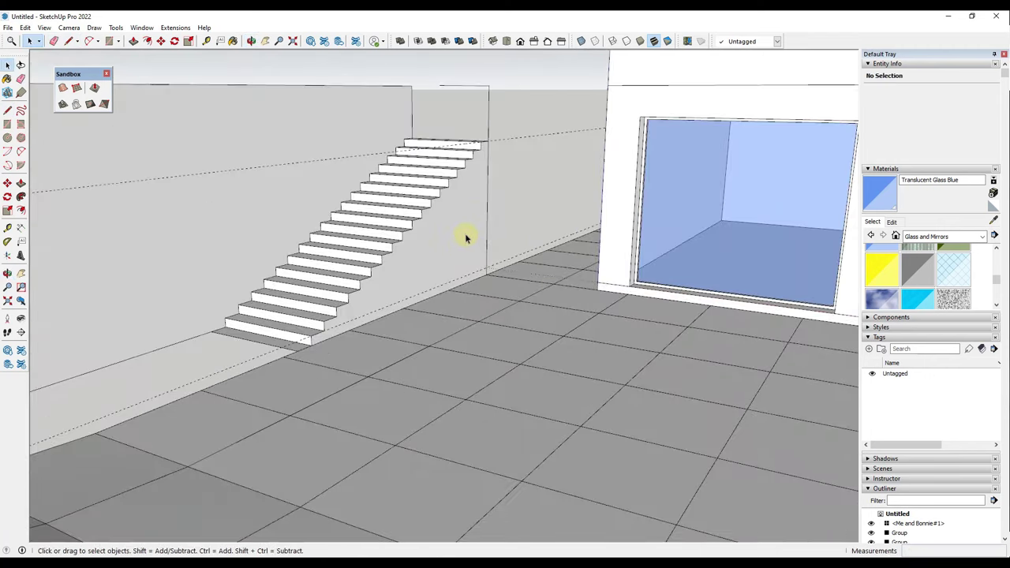
mouse_move(466, 97)
middle_down()
mouse_move(416, 100)
mouse_move(450, 88)
middle_up()
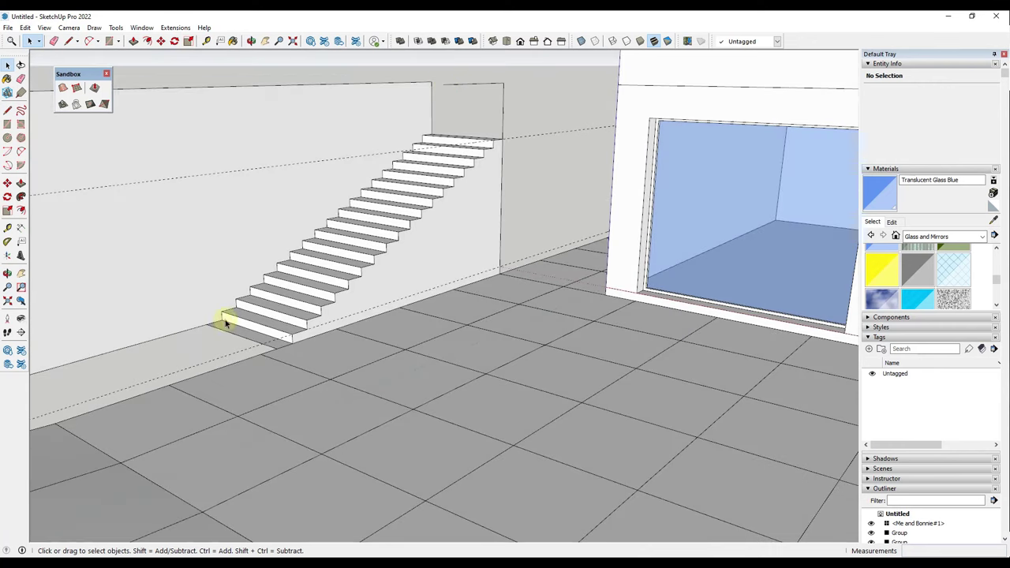
key(m)
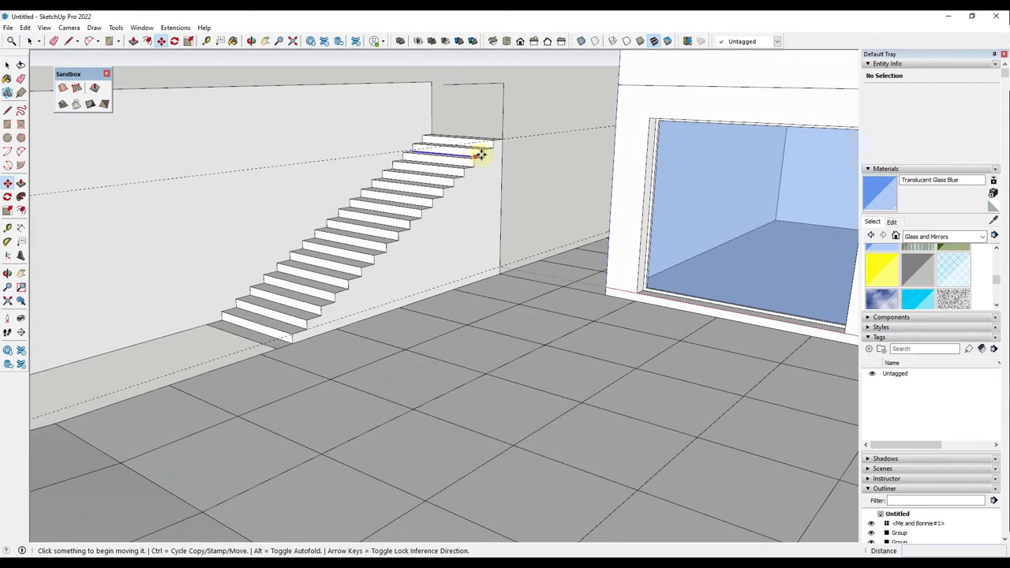
scroll(485, 147, up, 1)
key(l)
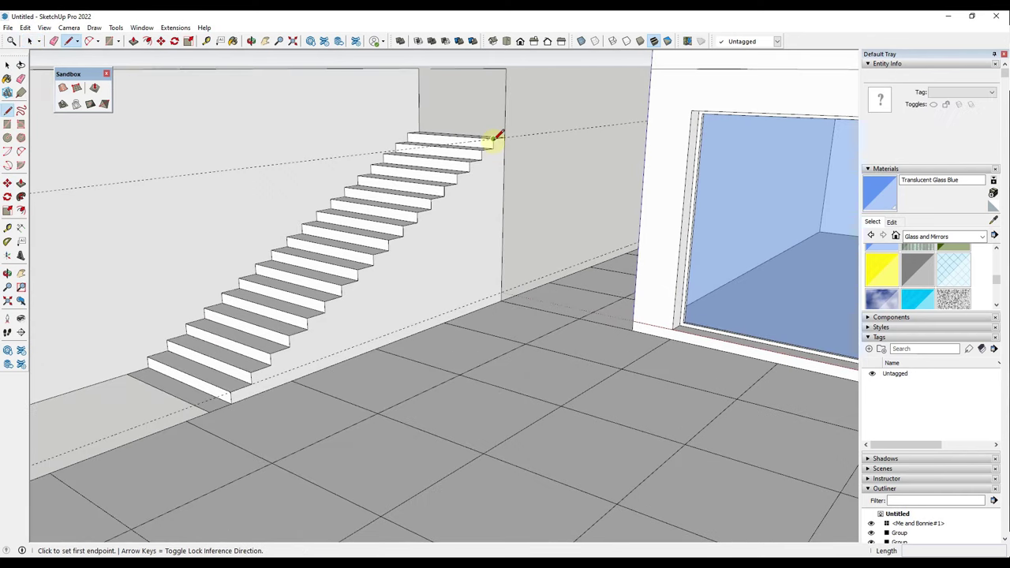
click(492, 141)
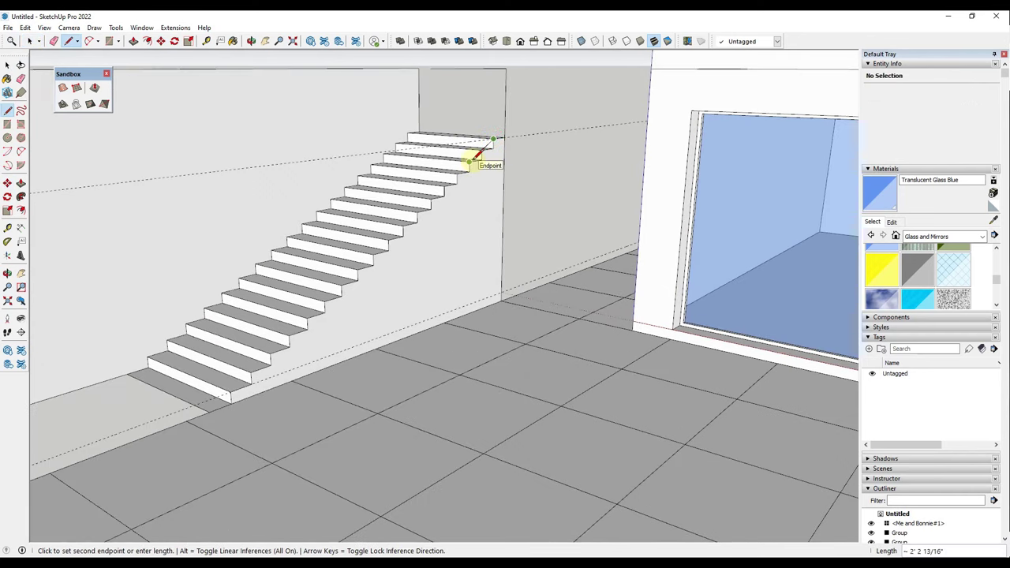
key(space)
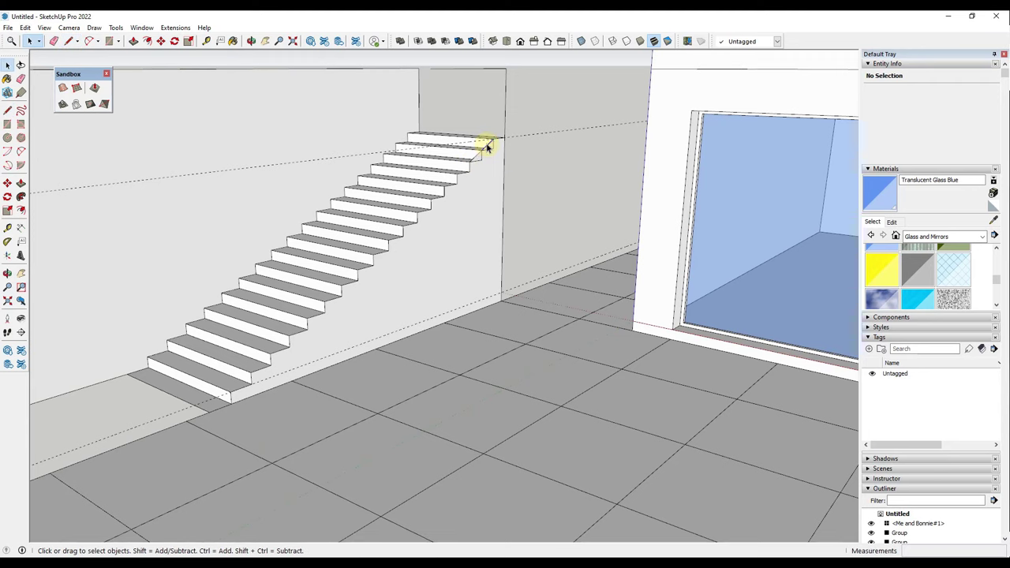
Copy the diagonal slope edge up to the top edge of the wall above the stair and erase the original.
click(476, 159)
key(m)
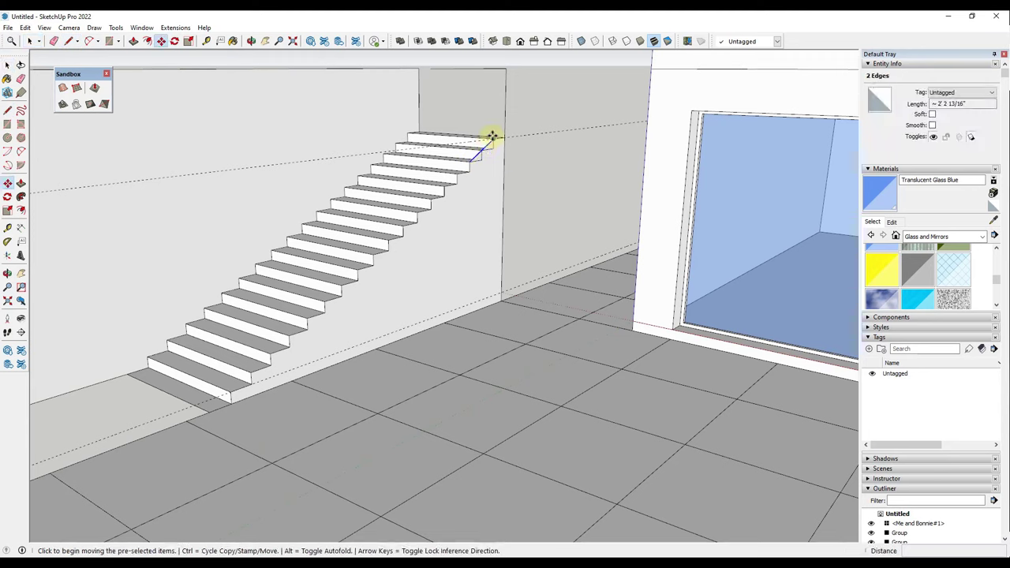
click(492, 138)
click(433, 71)
key(e)
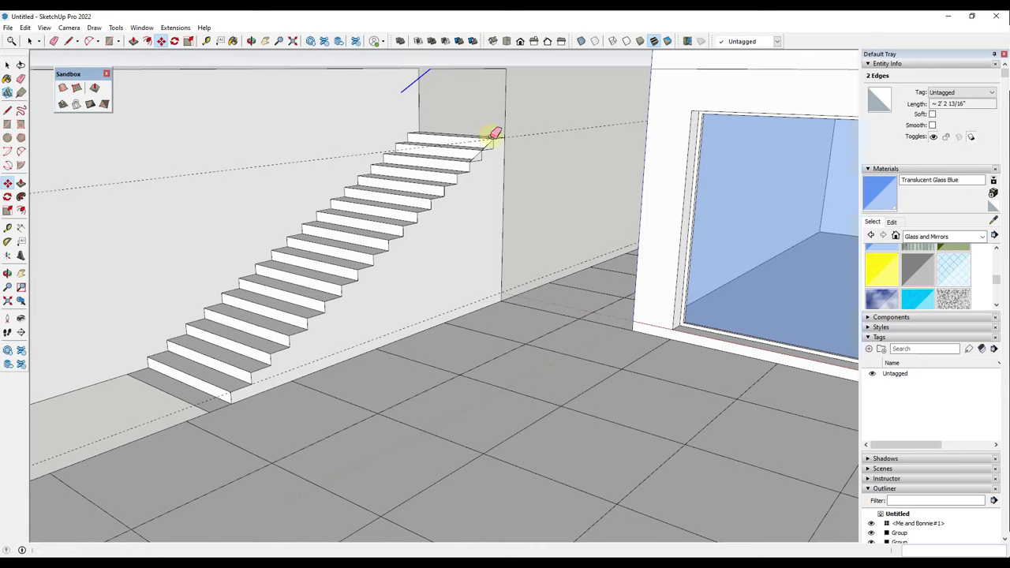
scroll(489, 140, up, 2)
click(465, 157)
scroll(441, 126, down, 5)
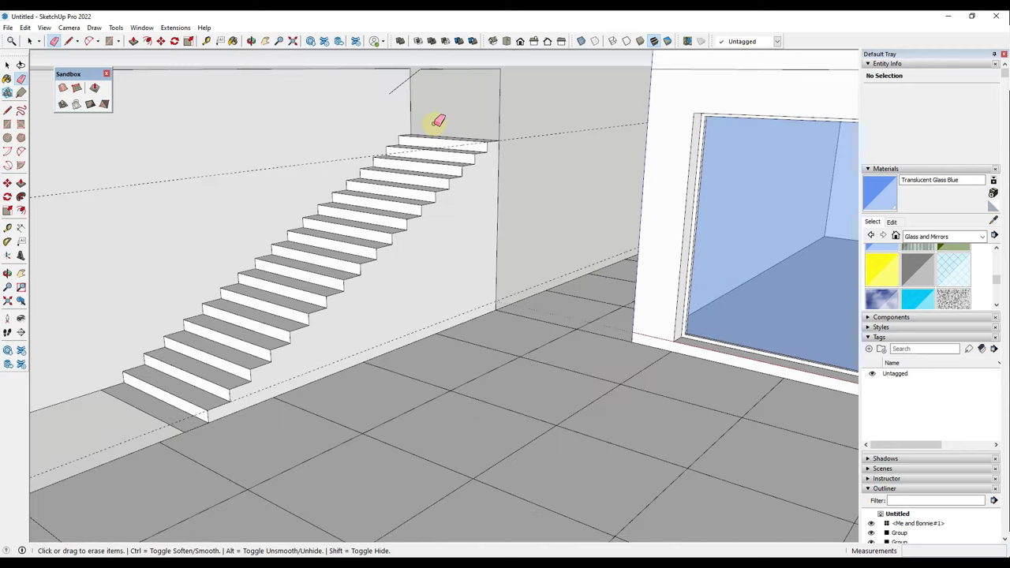
Outline a sloped stair side wall from the copied edge down past the lowest step, to the ground and back along the base.
scroll(432, 89, up, 1)
key(l)
click(423, 95)
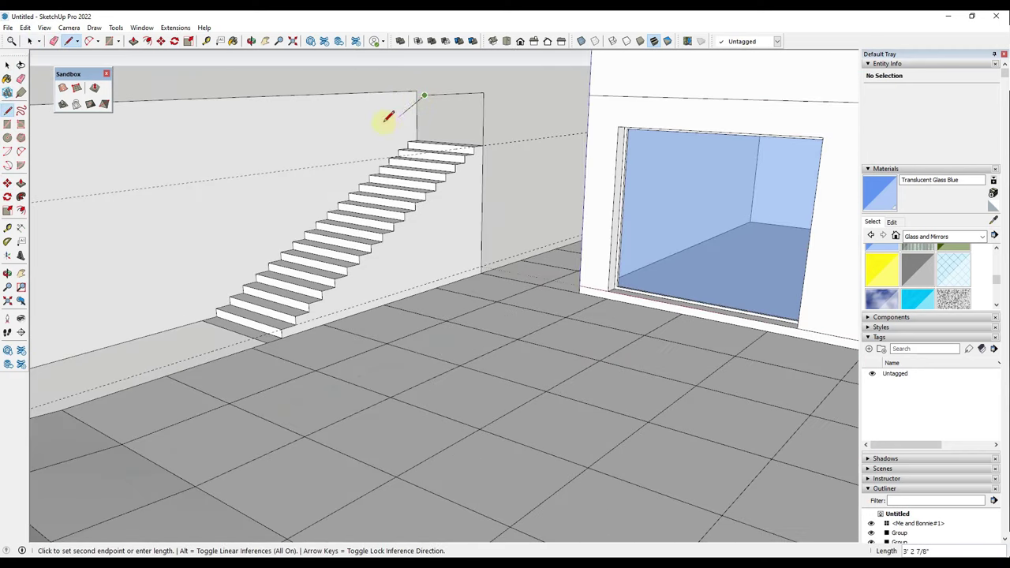
key(shift)
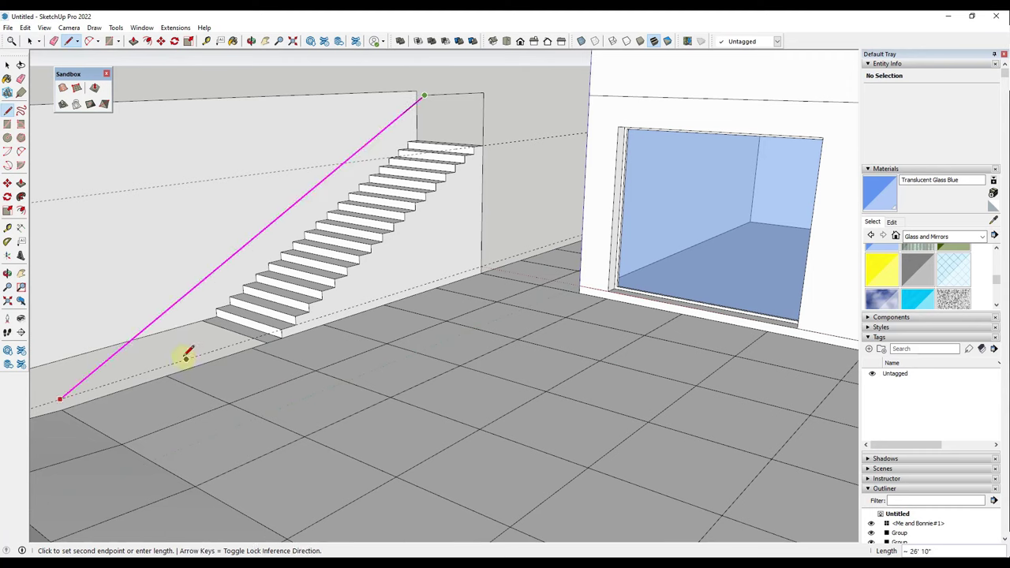
click(168, 374)
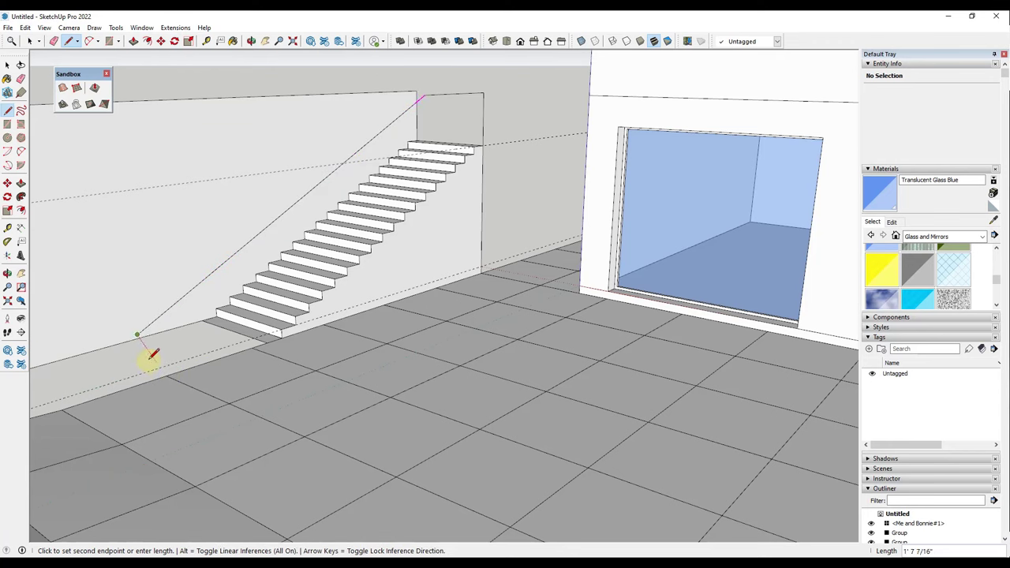
click(143, 383)
click(322, 323)
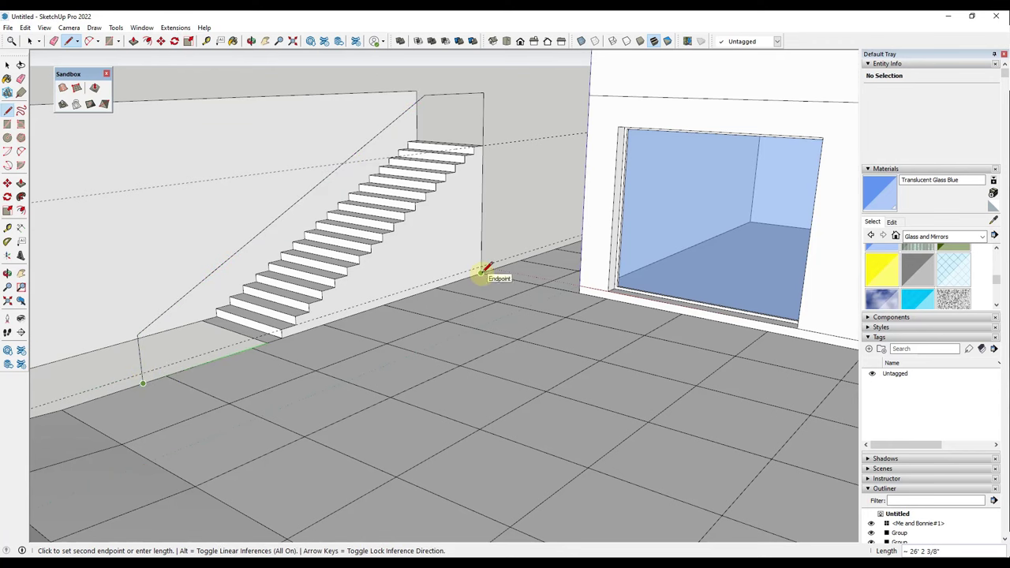
click(484, 271)
key(space)
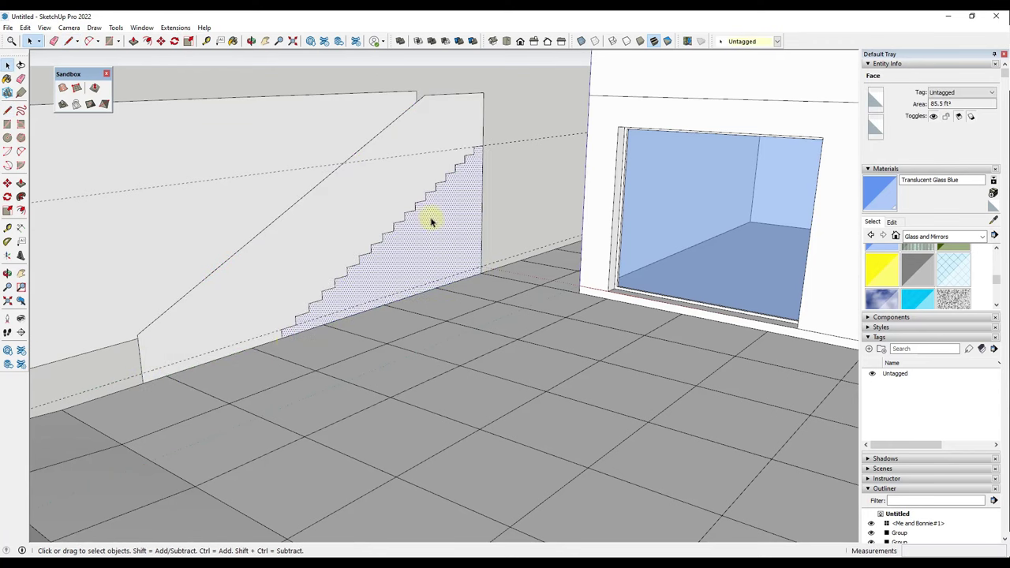
Extrude the stepped stair side face outward 1' and pull the sloped wall face above it to the same depth.
key(p)
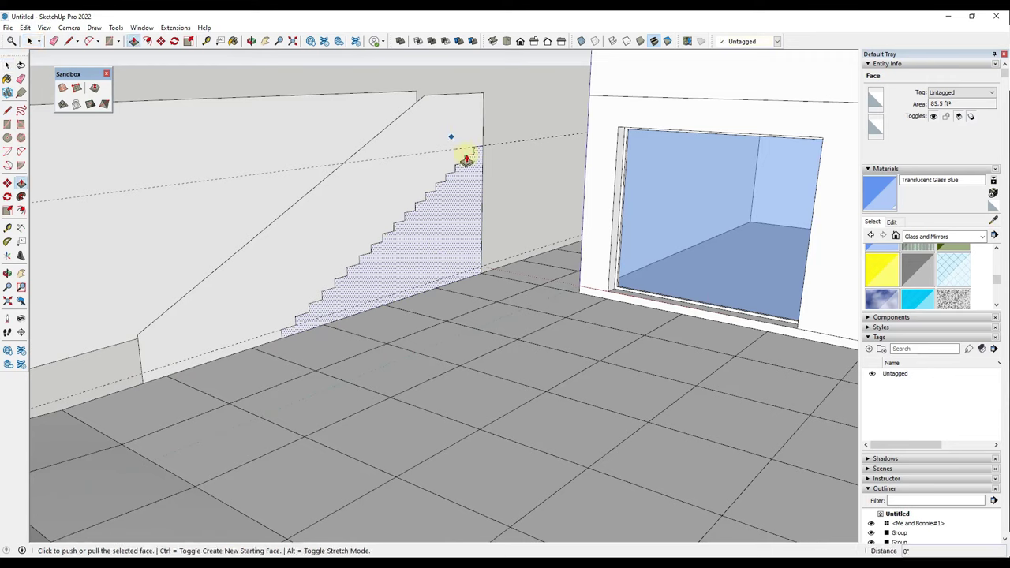
click(458, 211)
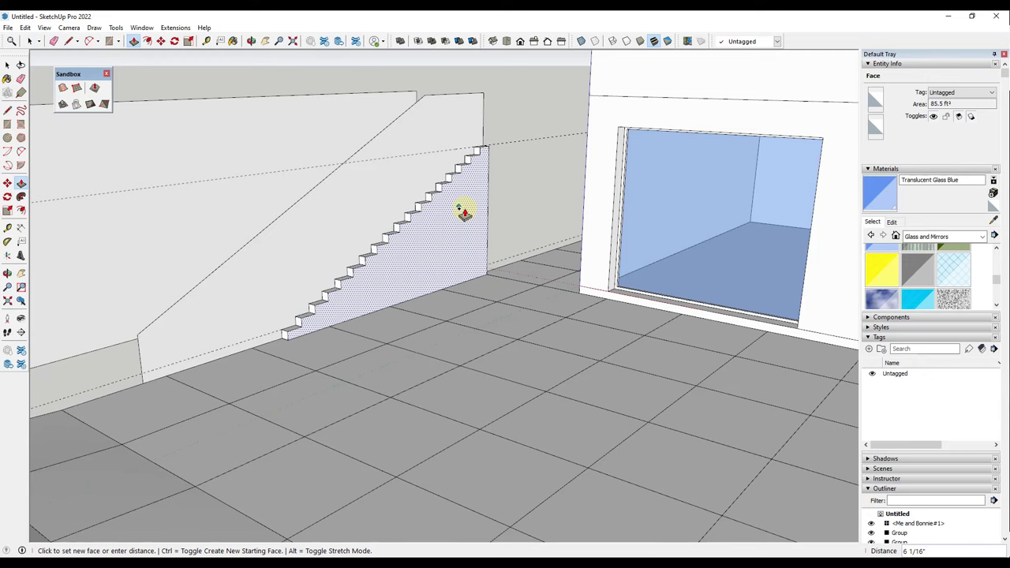
click(464, 211)
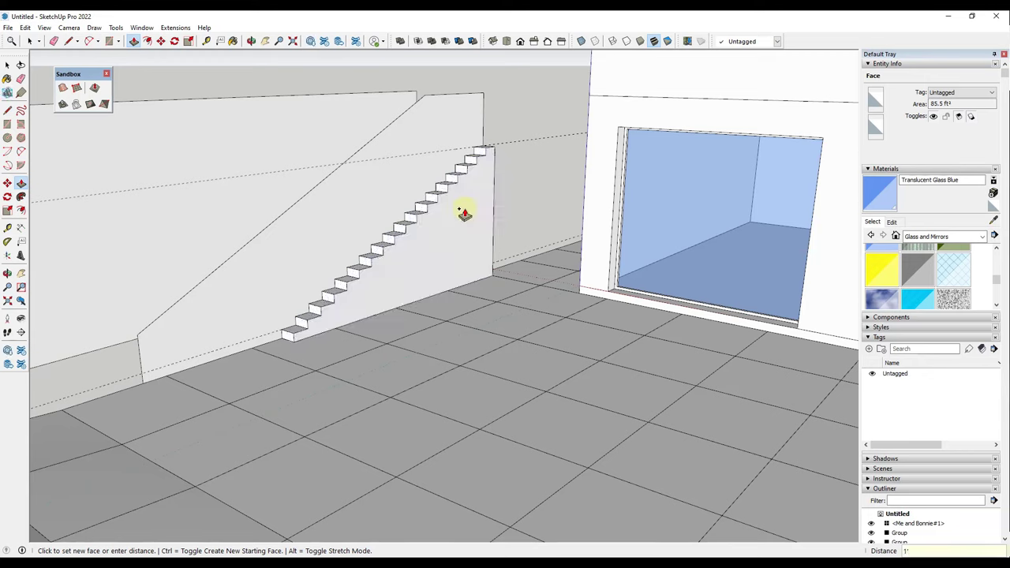
click(439, 180)
Erase the zigzag step edges from the outer face of the sloped side wall.
key(e)
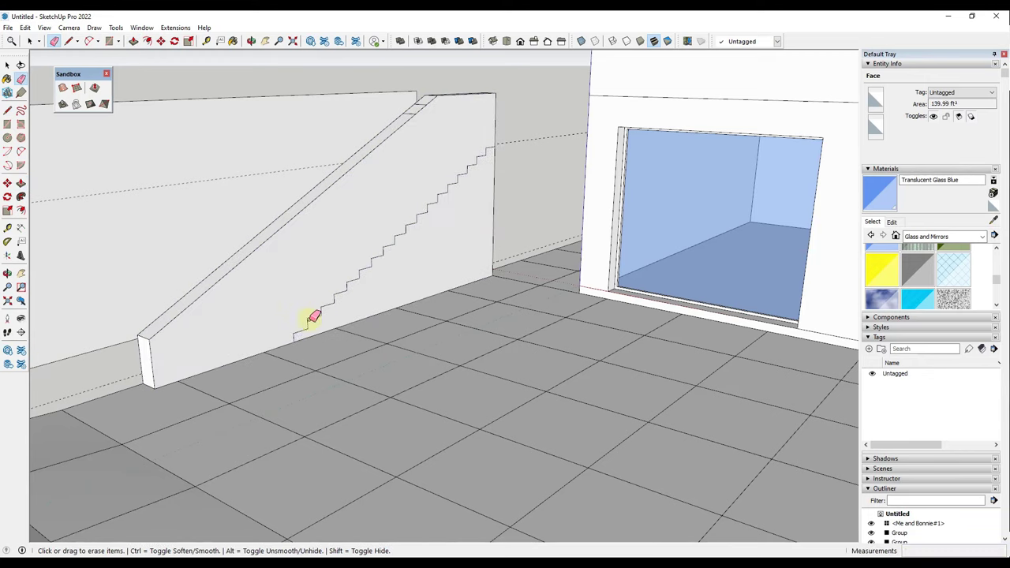
mouse_move(308, 320)
mouse_down()
mouse_move(300, 329)
mouse_move(380, 257)
mouse_up()
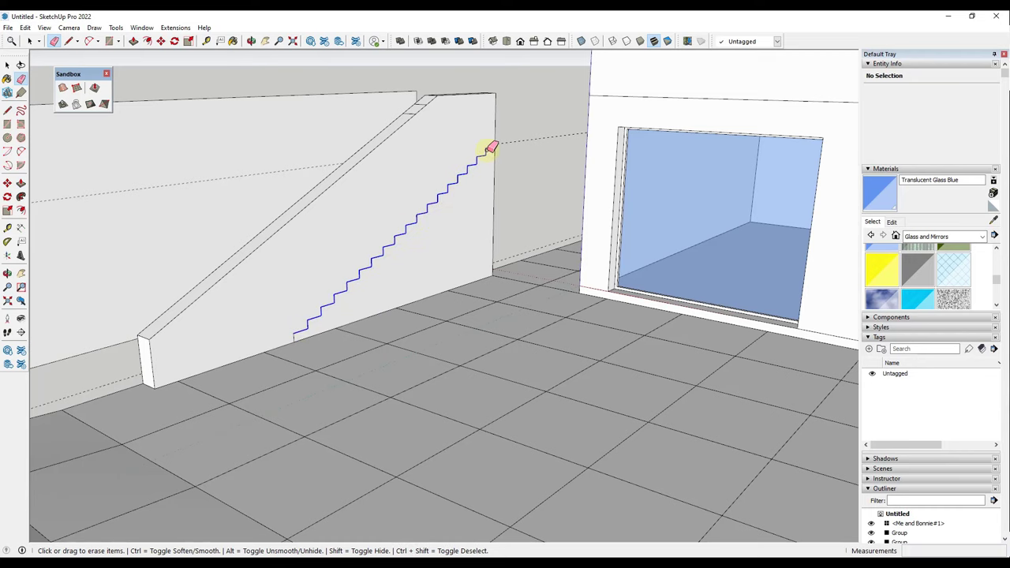
drag(491, 147, 492, 146)
Extend the lower and upper end faces of the stair side wall 30' beyond the top of the stair.
mouse_move(493, 146)
middle_down()
mouse_move(570, 214)
mouse_move(568, 226)
mouse_move(412, 223)
mouse_move(525, 216)
middle_up()
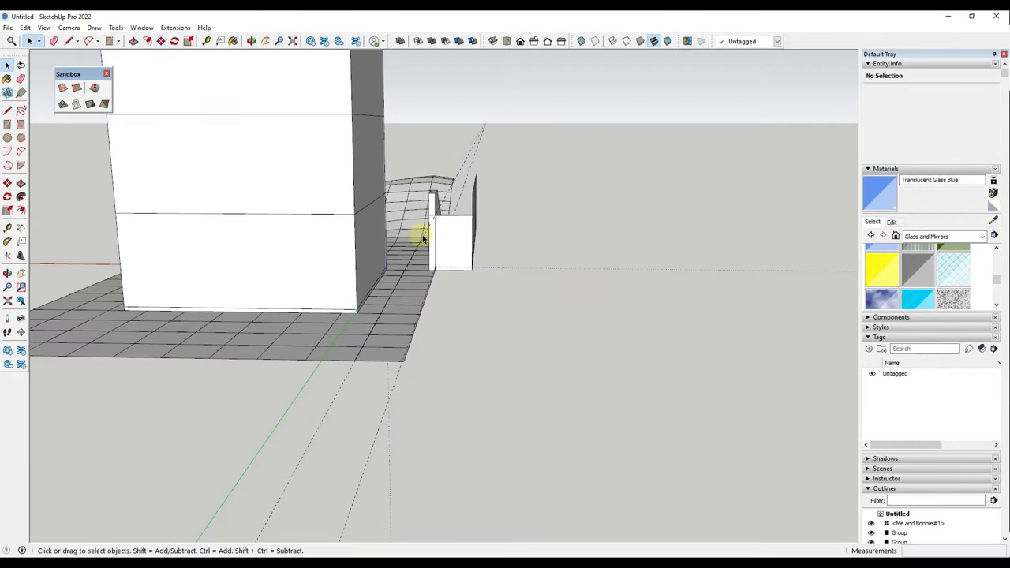
key(p)
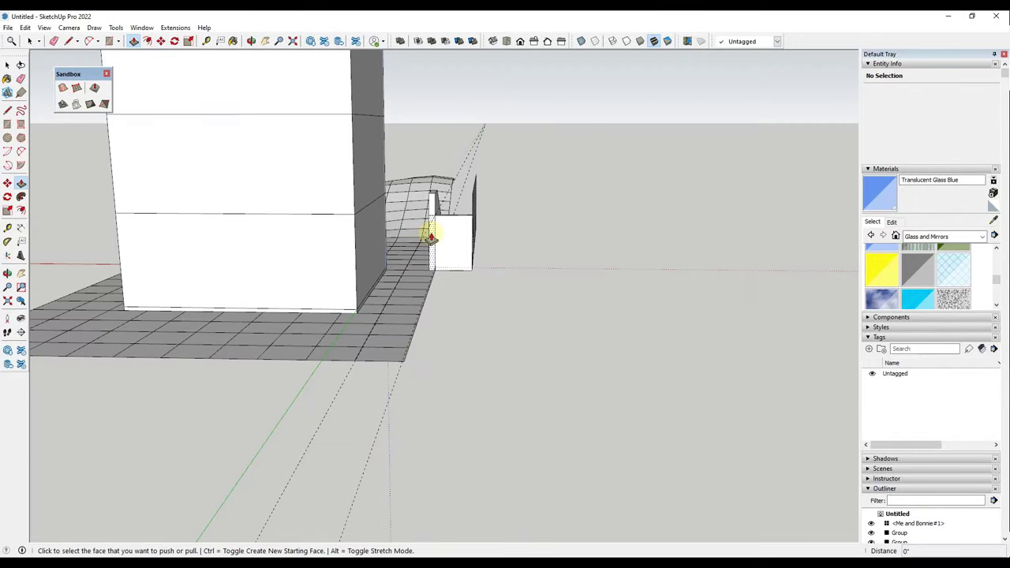
click(424, 231)
click(354, 218)
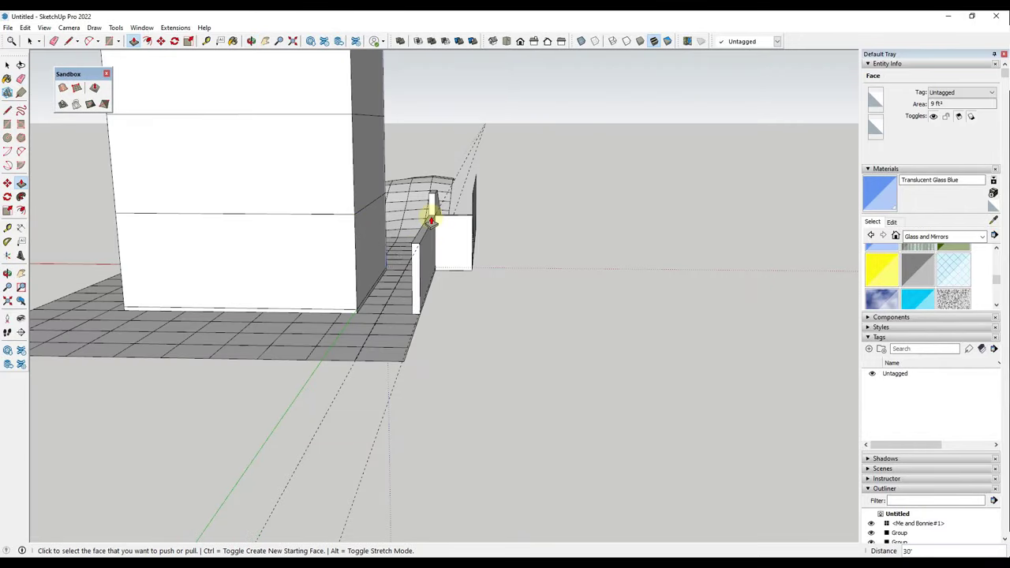
click(433, 205)
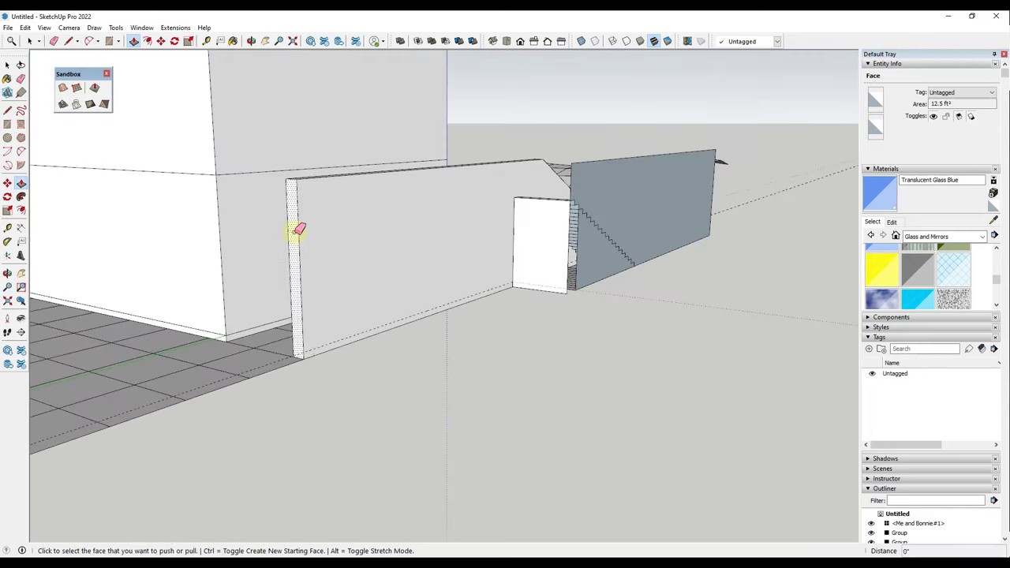
Lengthen the side wall's far end by 1' as a separate section and extrude its side strip outward into a return wall.
click(296, 234)
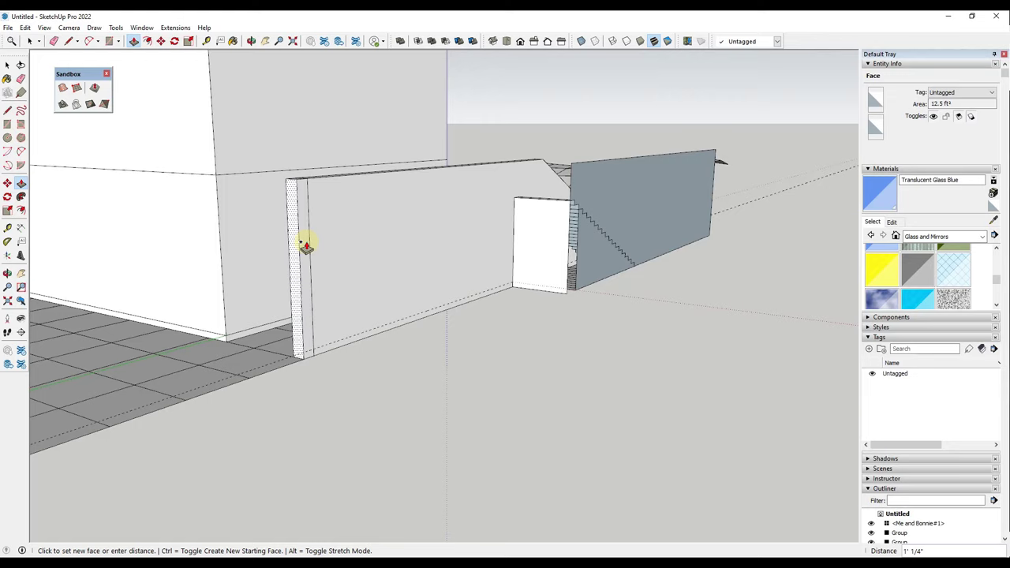
text(6)
key(Return)
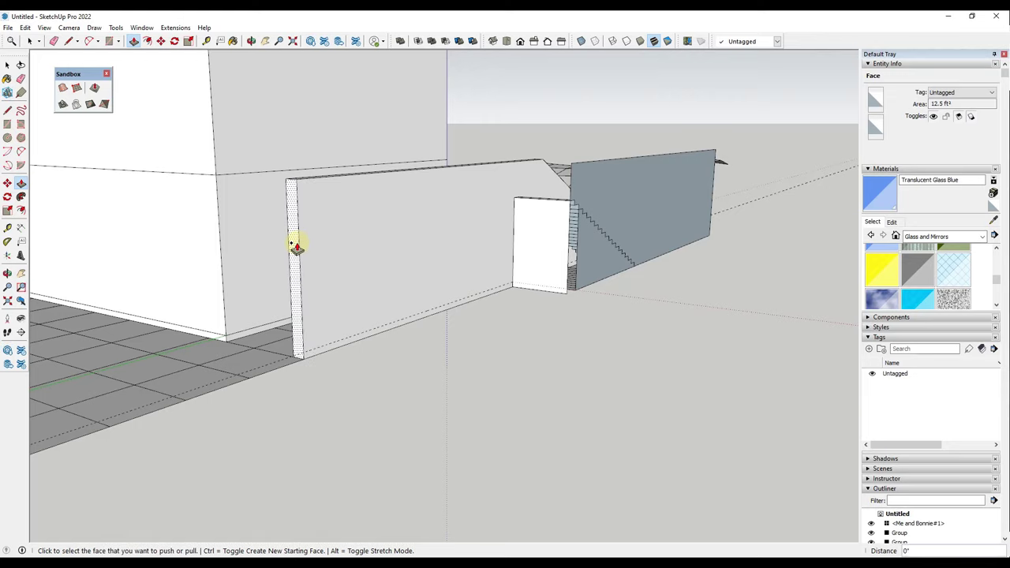
click(306, 245)
key(Return)
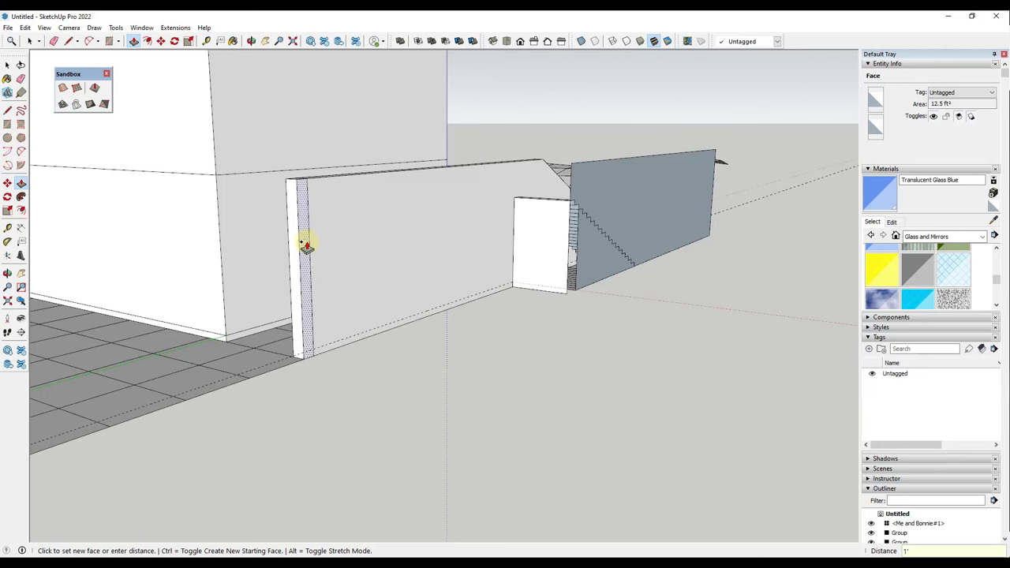
click(303, 244)
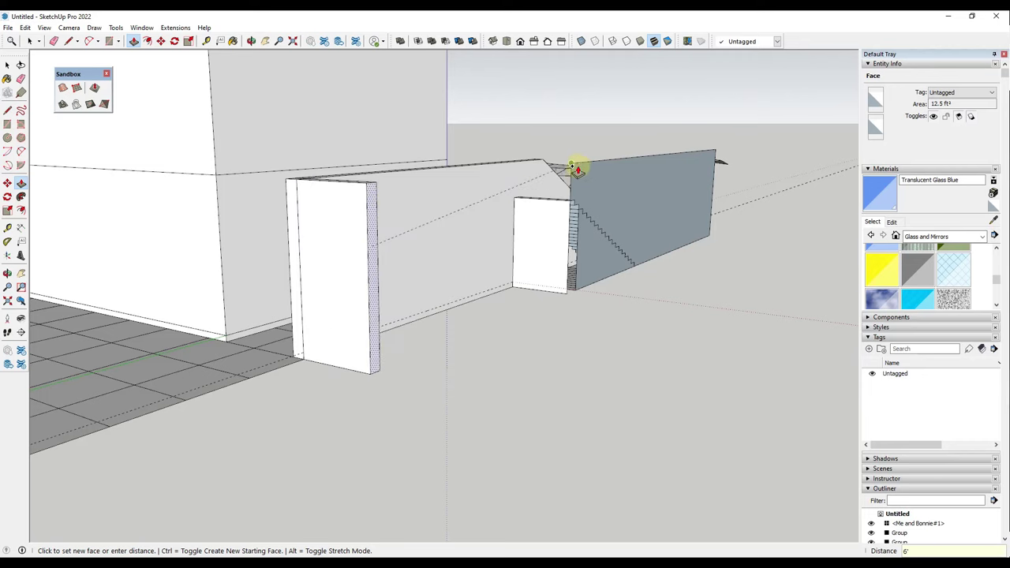
Try drawing a 30' edge along the side wall's inner face from the stair's top step, and undo it.
mouse_move(607, 305)
middle_down()
mouse_move(660, 299)
mouse_move(413, 334)
mouse_move(692, 266)
mouse_move(593, 282)
mouse_move(561, 268)
middle_up()
middle_drag(450, 282, 361, 330)
scroll(414, 250, up, 6)
middle_drag(408, 260, 446, 250)
key(l)
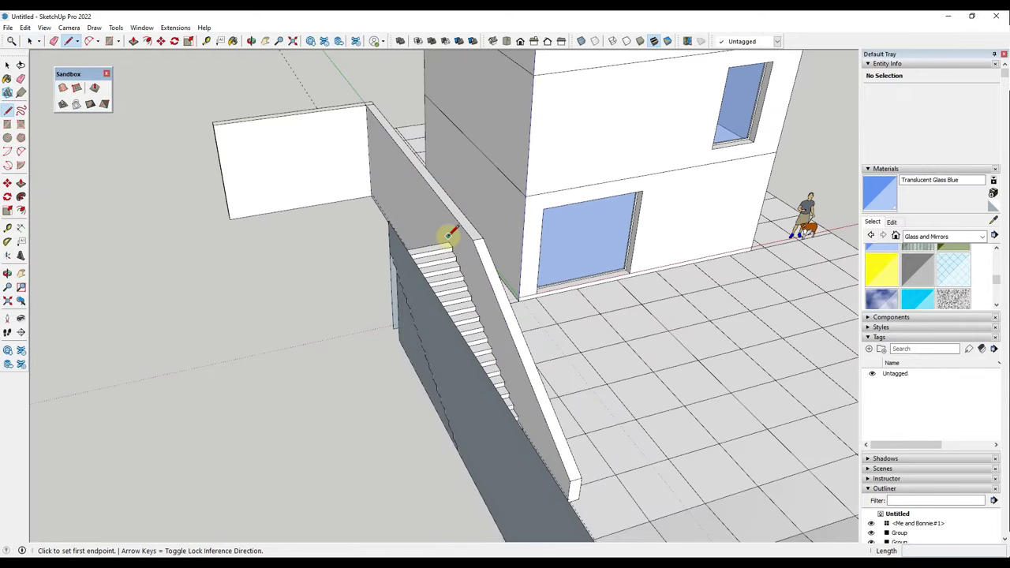
click(450, 236)
click(368, 128)
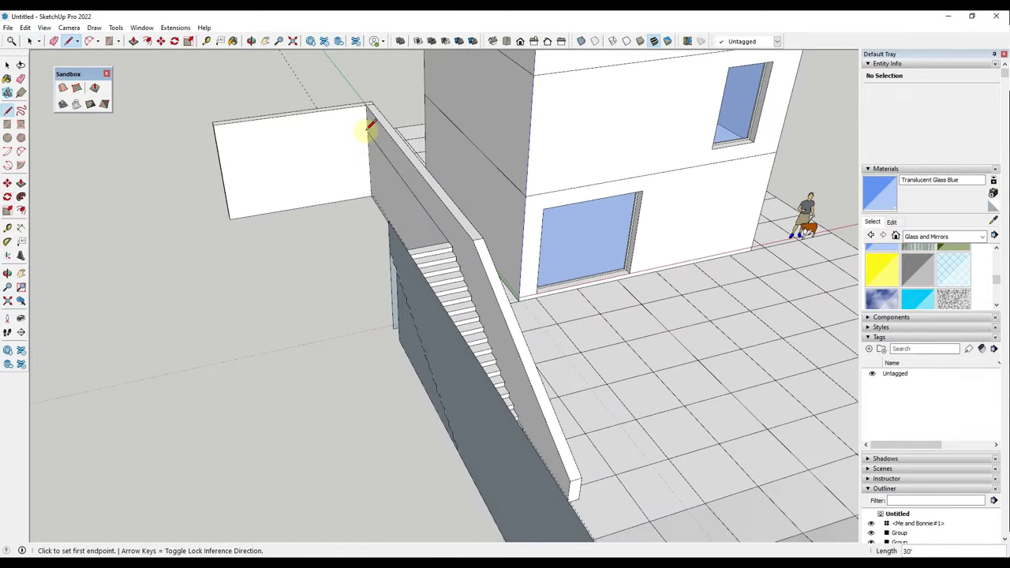
key(ctrl+z)
Draw the landing-level edges from the top step along the side wall and across the return wall.
click(449, 237)
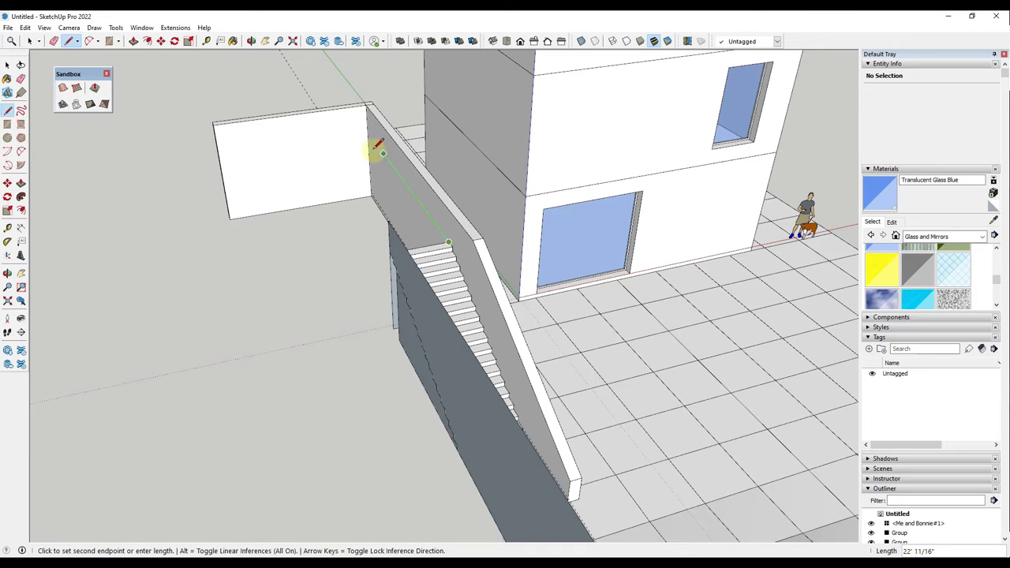
click(218, 153)
middle_drag(219, 153, 315, 441)
click(322, 483)
key(space)
Select the three-storey building group and open 3D Warehouse.
middle_drag(430, 453, 599, 237)
click(567, 236)
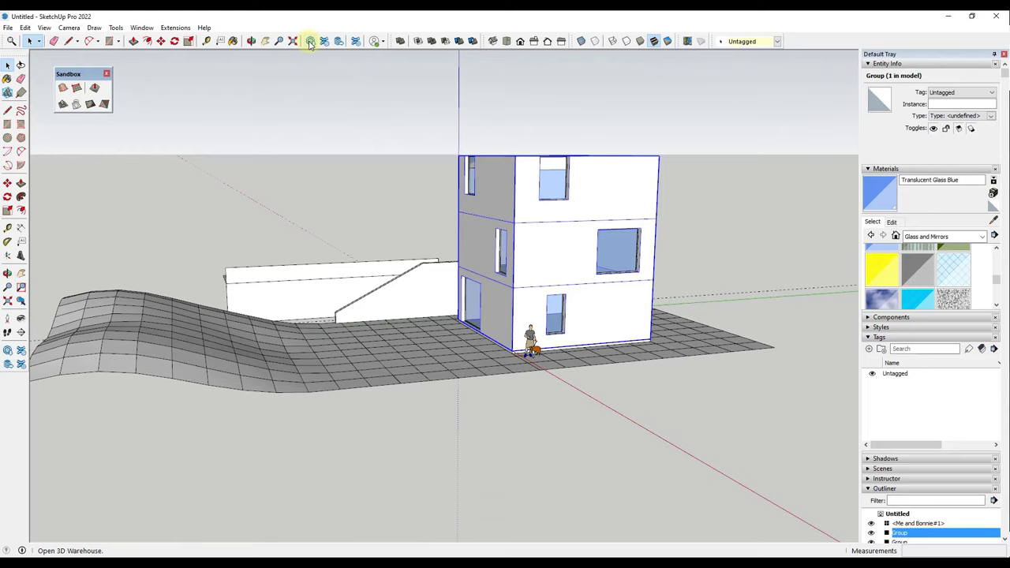
click(310, 42)
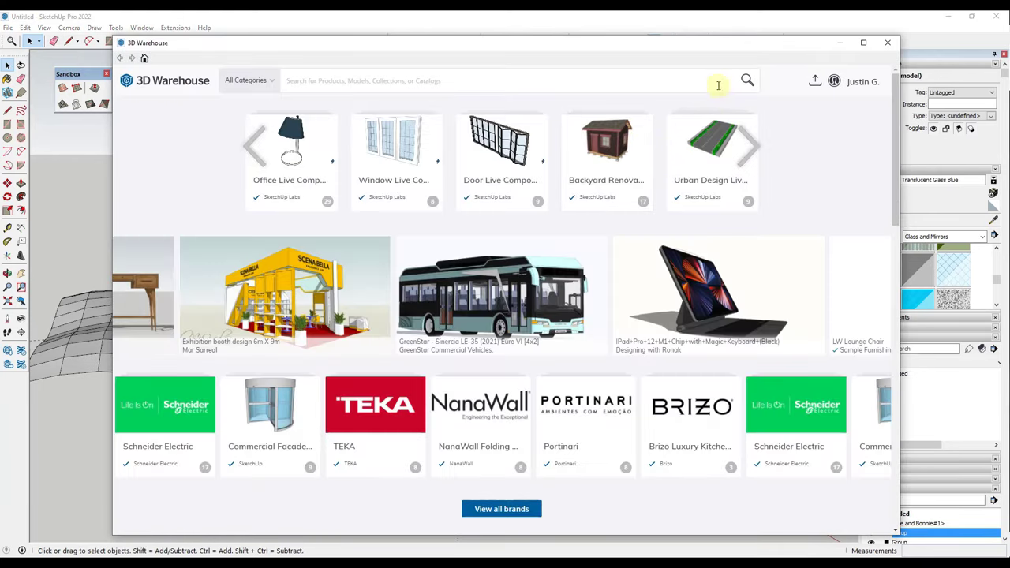
Search 3D Warehouse for "2d plants" with the author set to sketchup and look through the tree models.
click(633, 80)
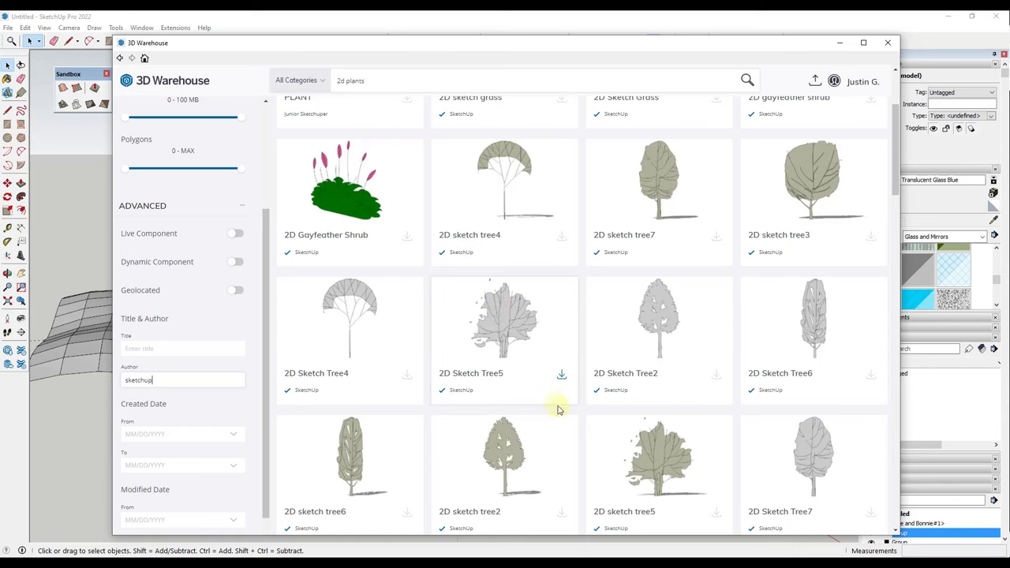
scroll(582, 363, down, 2)
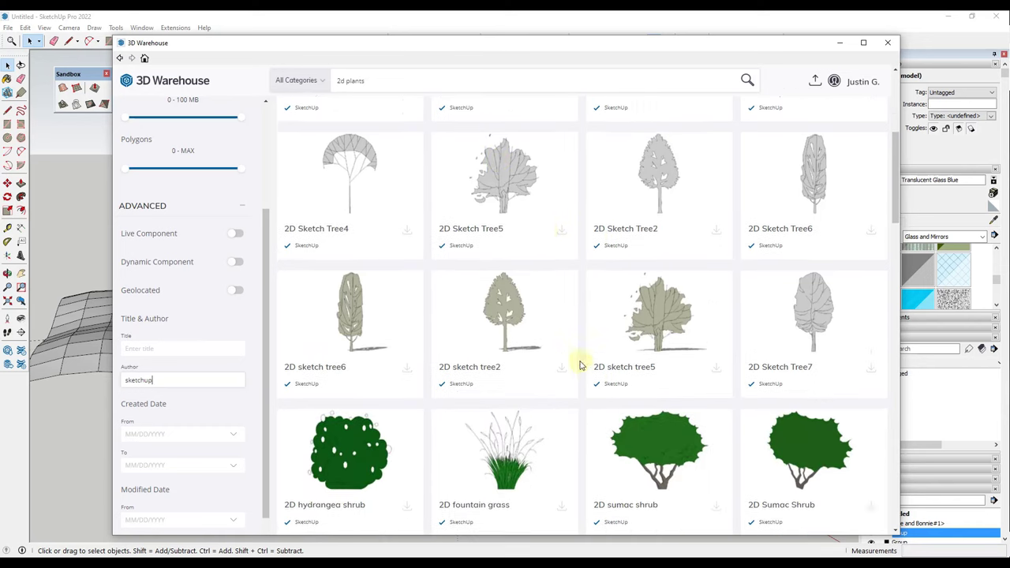
scroll(552, 315, up, 1)
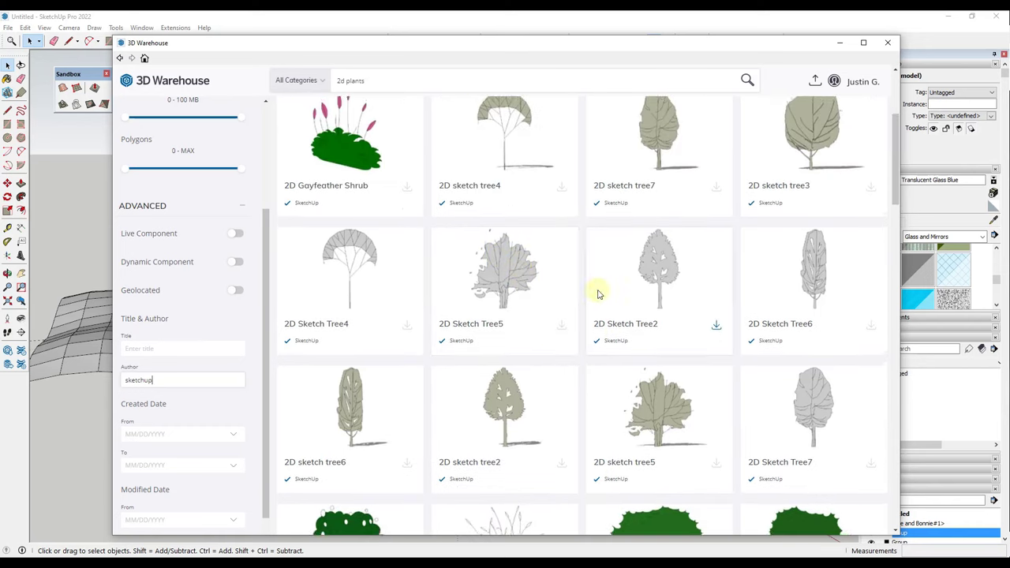
scroll(623, 288, up, 2)
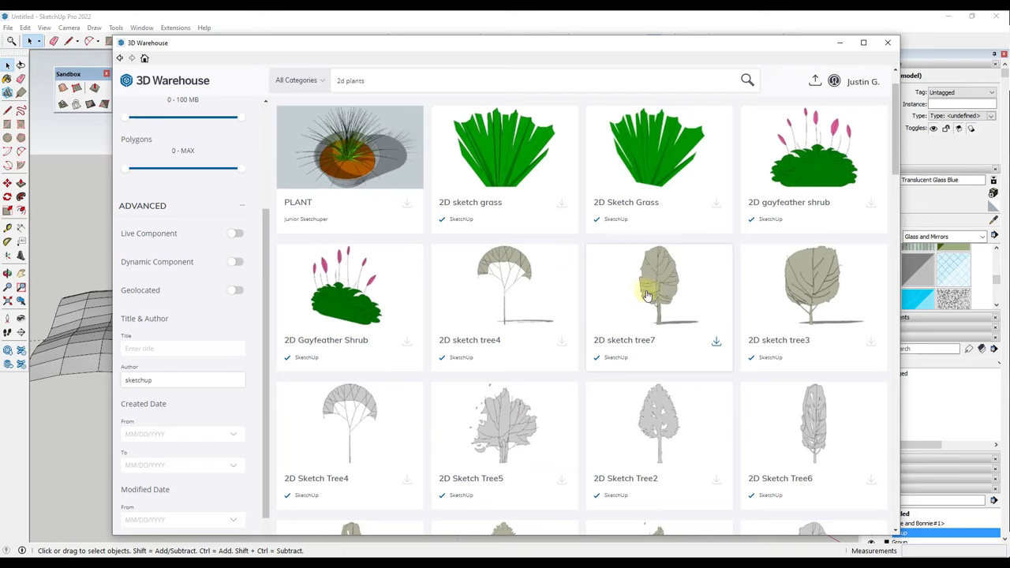
Open the SketchUp author page from the full details of 2D sketch tree3 and filter the author's collections by 2D.
click(799, 304)
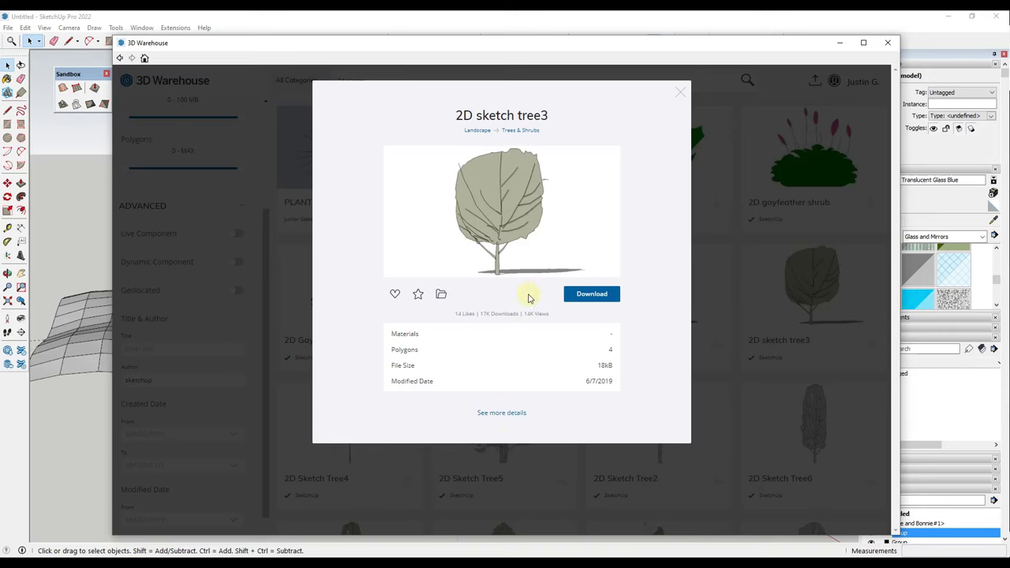
click(503, 413)
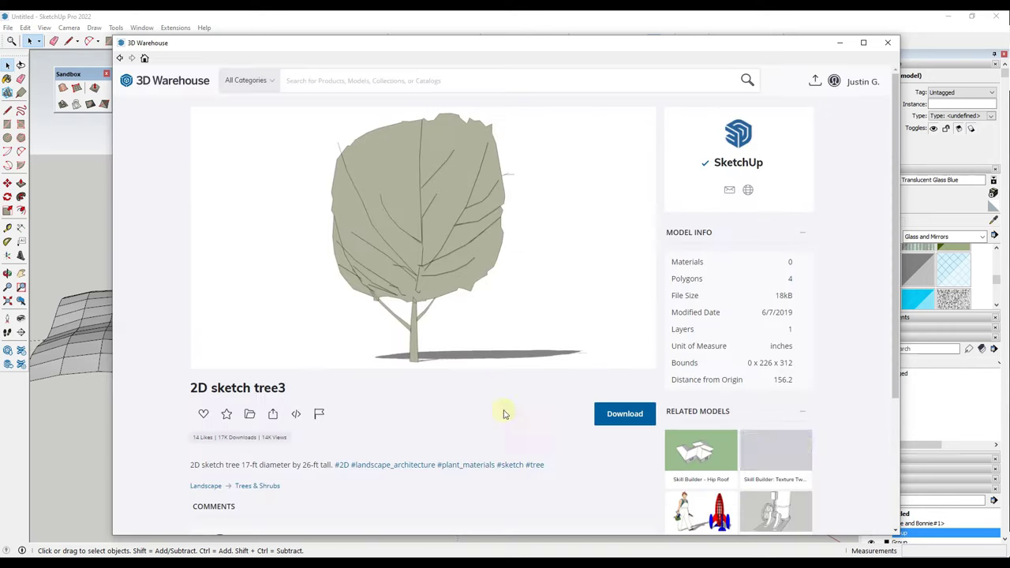
click(739, 146)
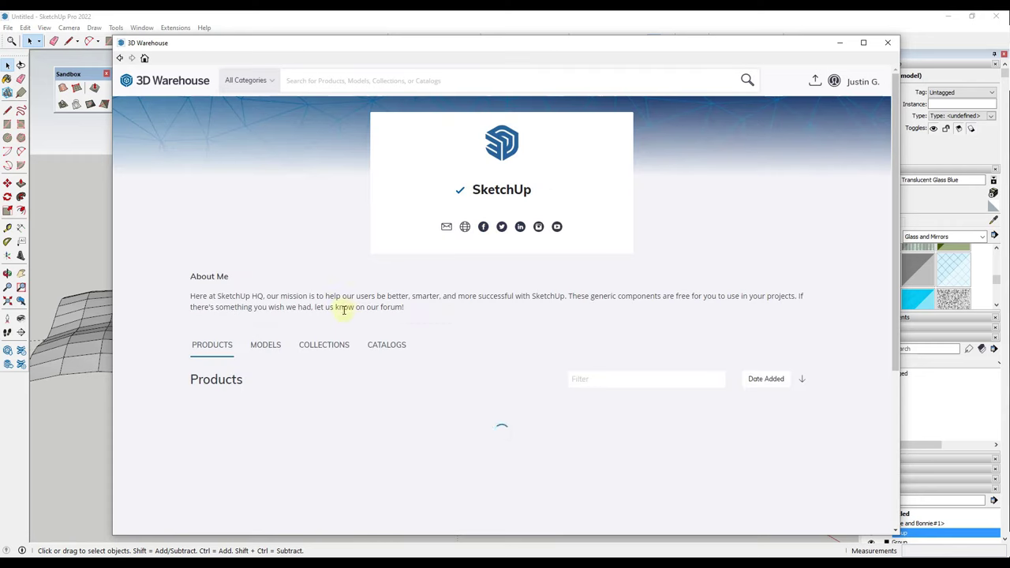
click(302, 344)
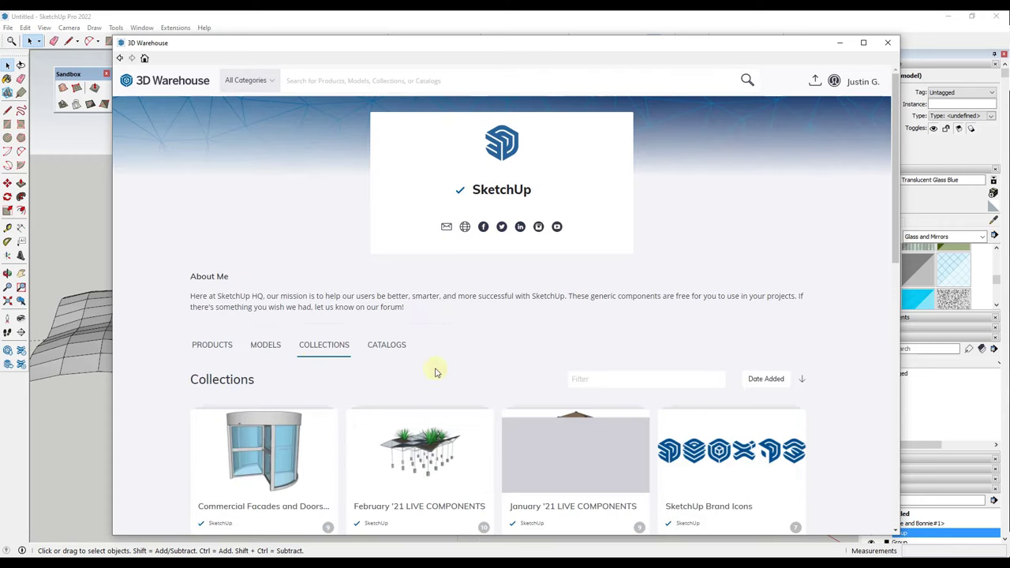
click(616, 386)
text(2)
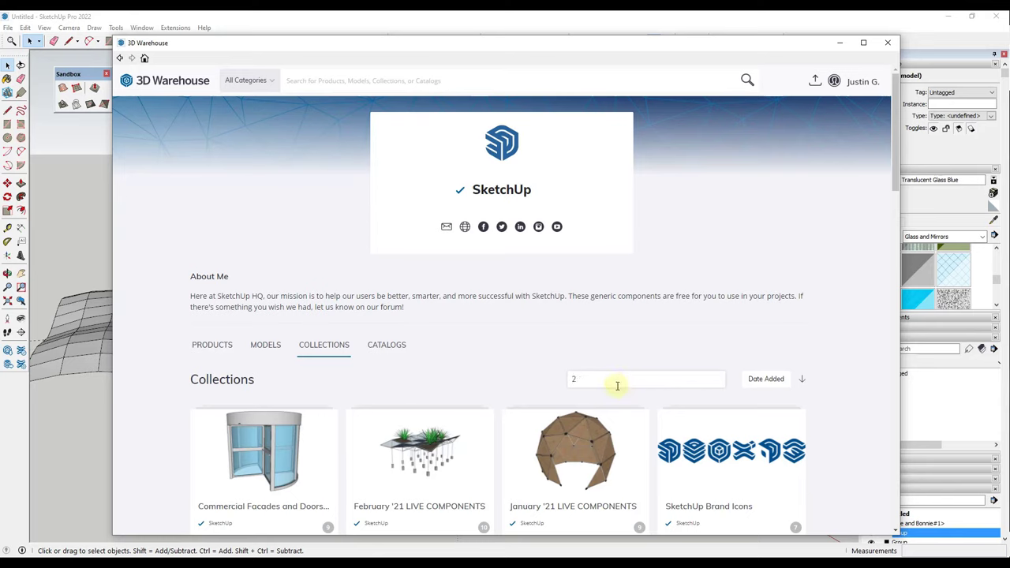
text(D)
Find 2D sketch tree7 among the author's 2D tree models and load it directly into the model.
scroll(617, 385, down, 3)
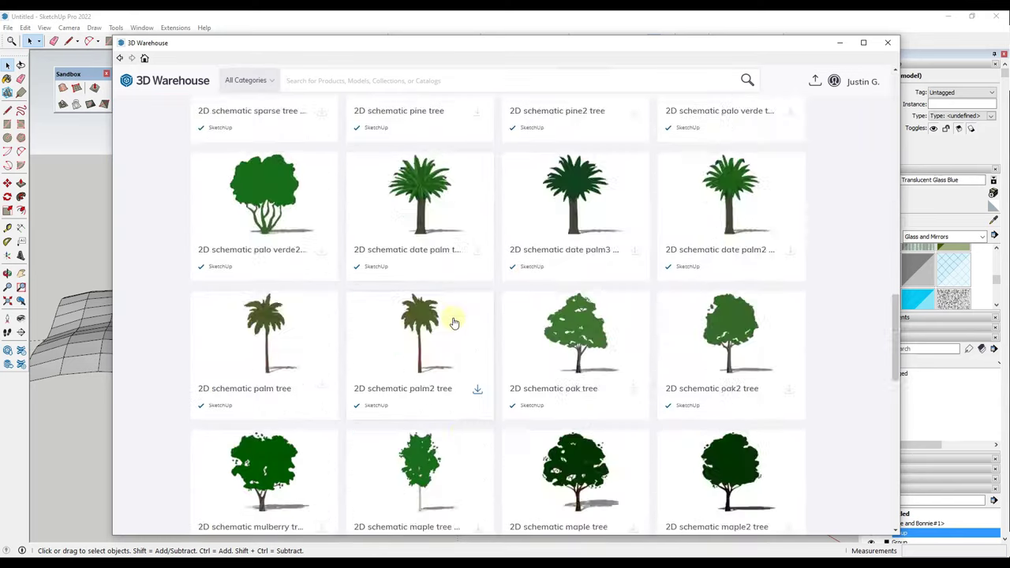
scroll(446, 315, down, 5)
scroll(717, 291, up, 3)
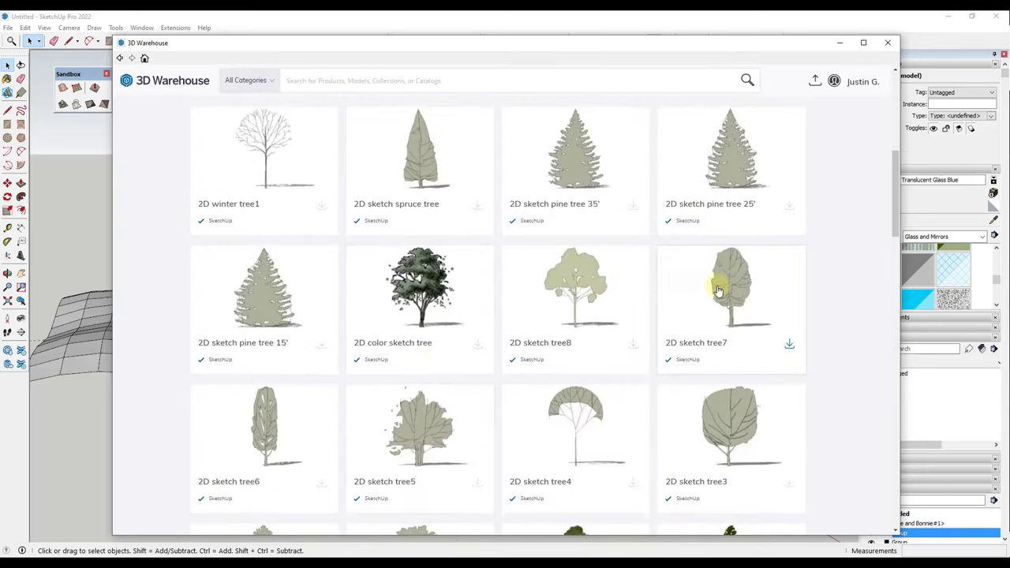
click(720, 286)
click(593, 296)
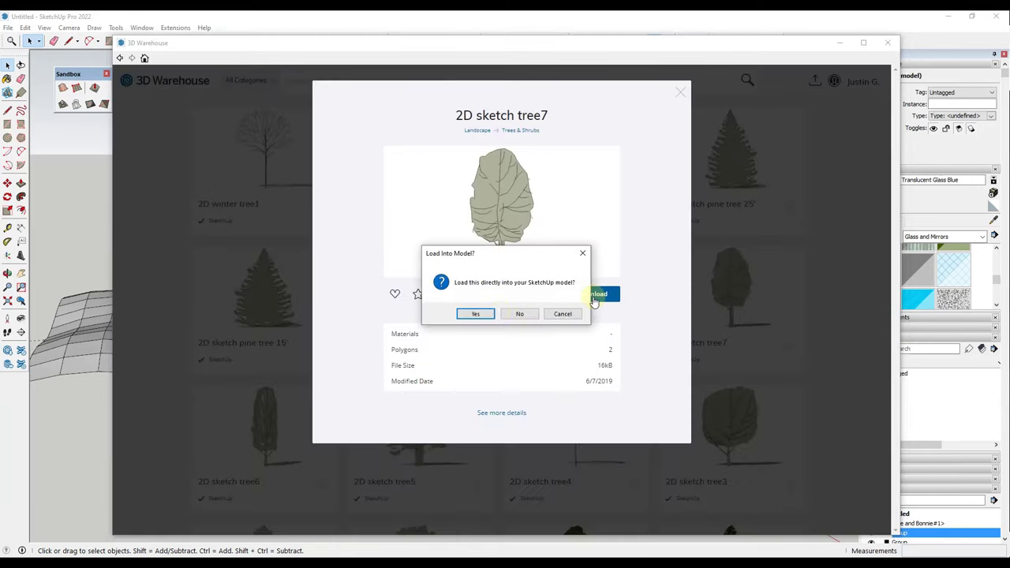
click(476, 314)
Place the tree on the upper landing surface behind the stair and move it closer to the building.
middle_drag(360, 281, 334, 315)
click(329, 313)
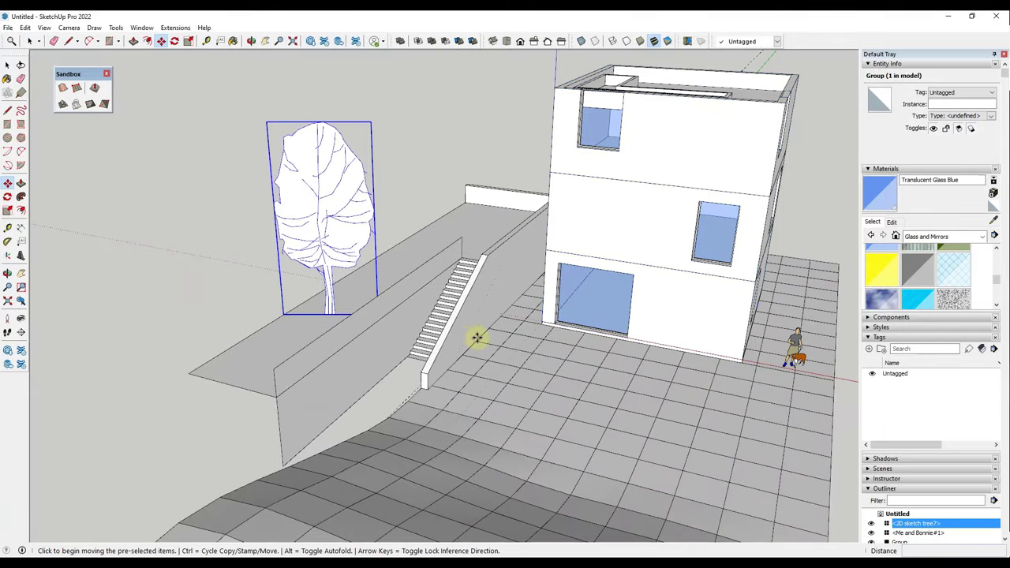
middle_drag(478, 338, 246, 274)
scroll(252, 284, down, 8)
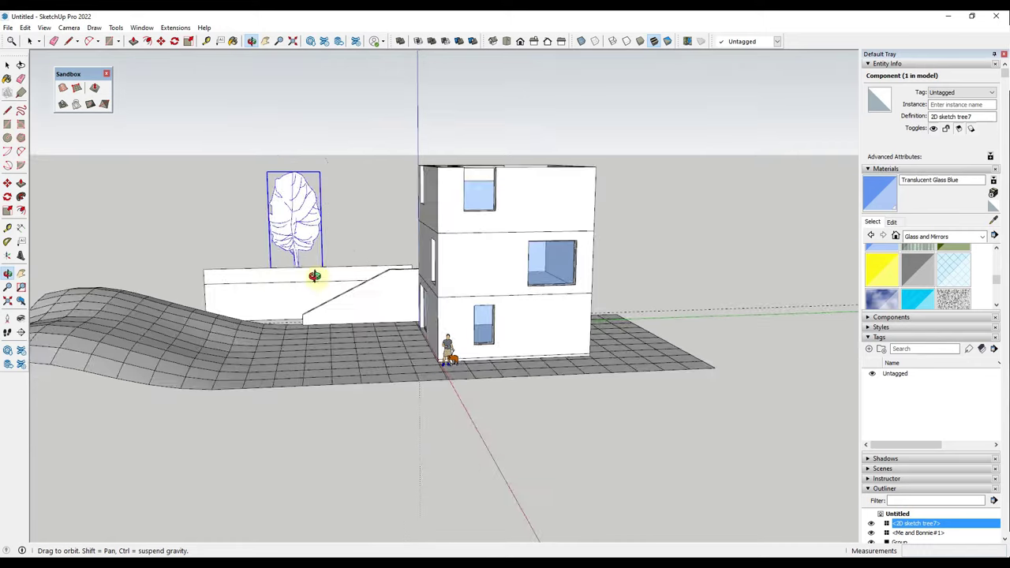
middle_drag(310, 278, 291, 240)
key(m)
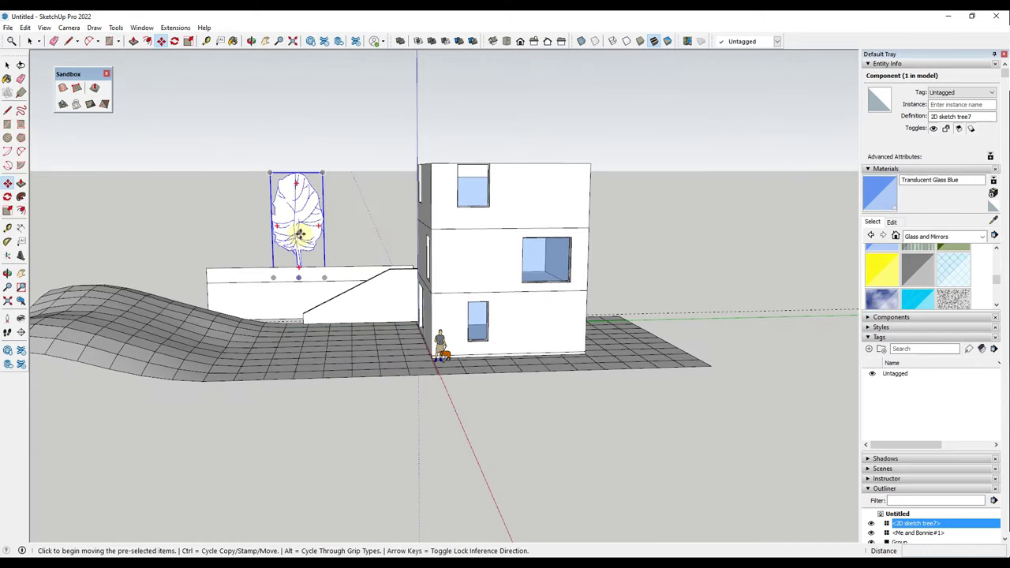
click(299, 234)
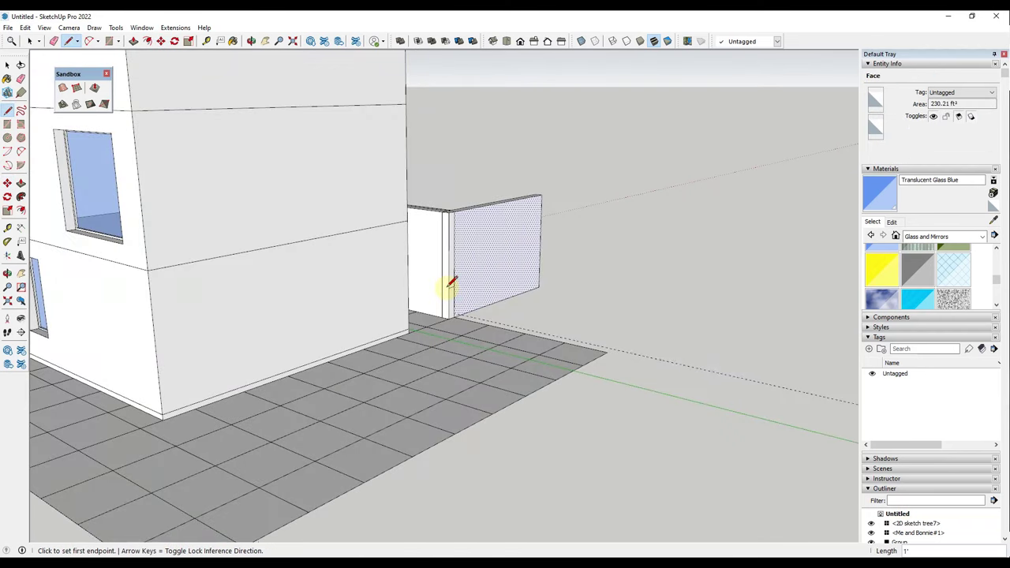
Extrude the lower strip at the return wall's base about 26' 3" outward into a low wall along the terrain edge.
key(space)
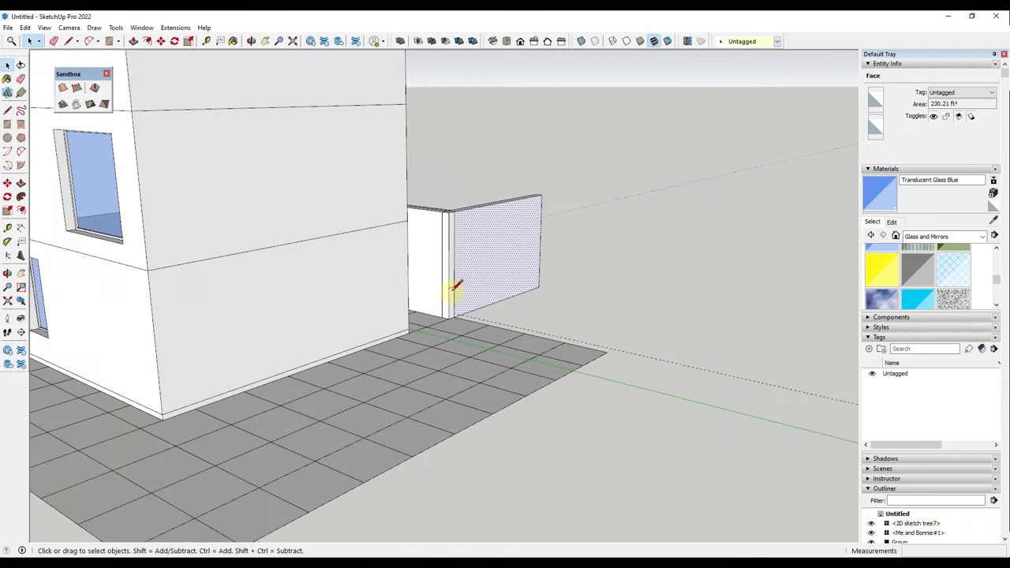
key(p)
click(452, 304)
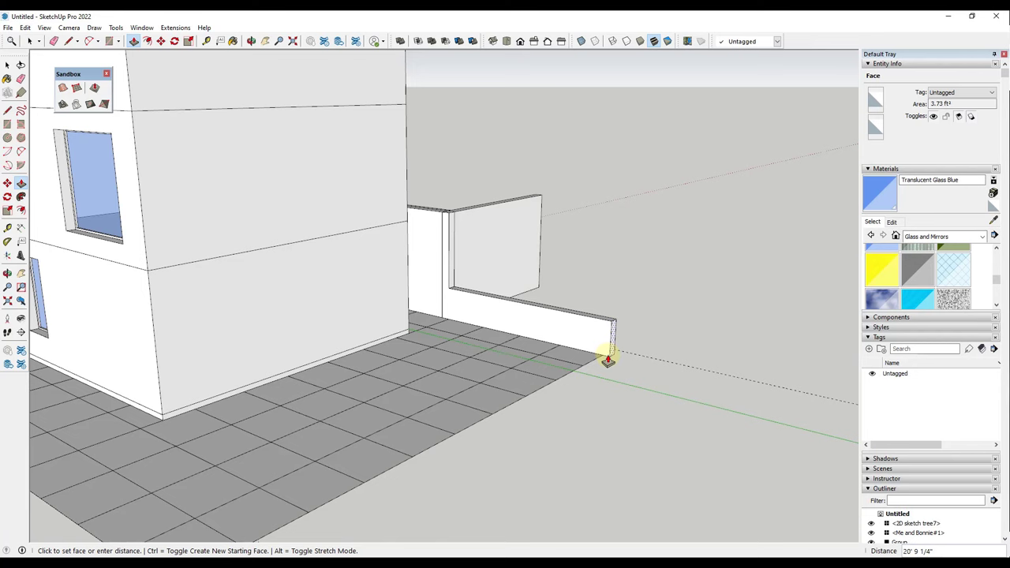
click(662, 367)
middle_drag(706, 315, 326, 311)
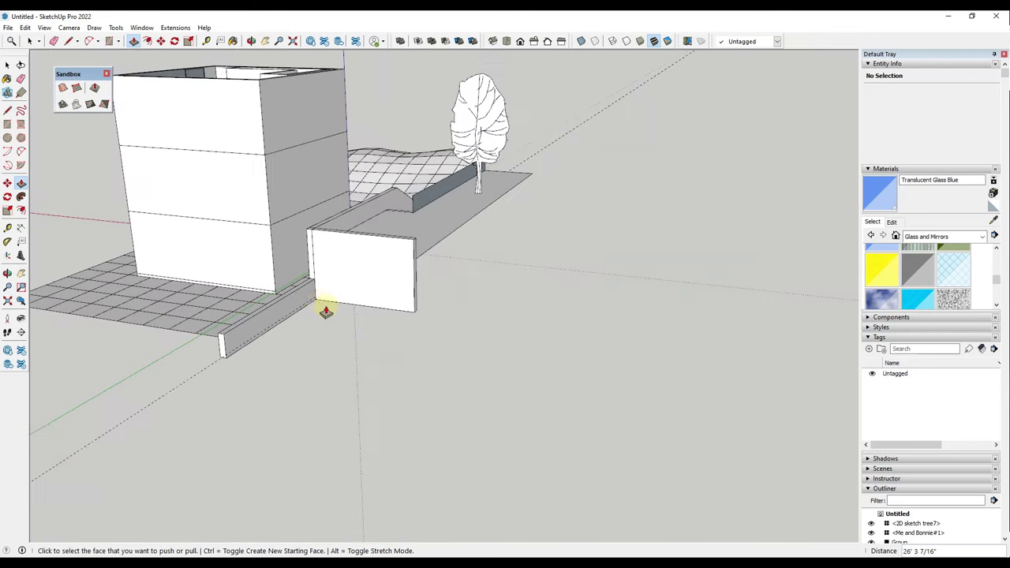
Draw a large ground rectangle from the return wall's base corner alongside the low wall and reverse its face.
key(r)
click(316, 304)
scroll(334, 331, down, 3)
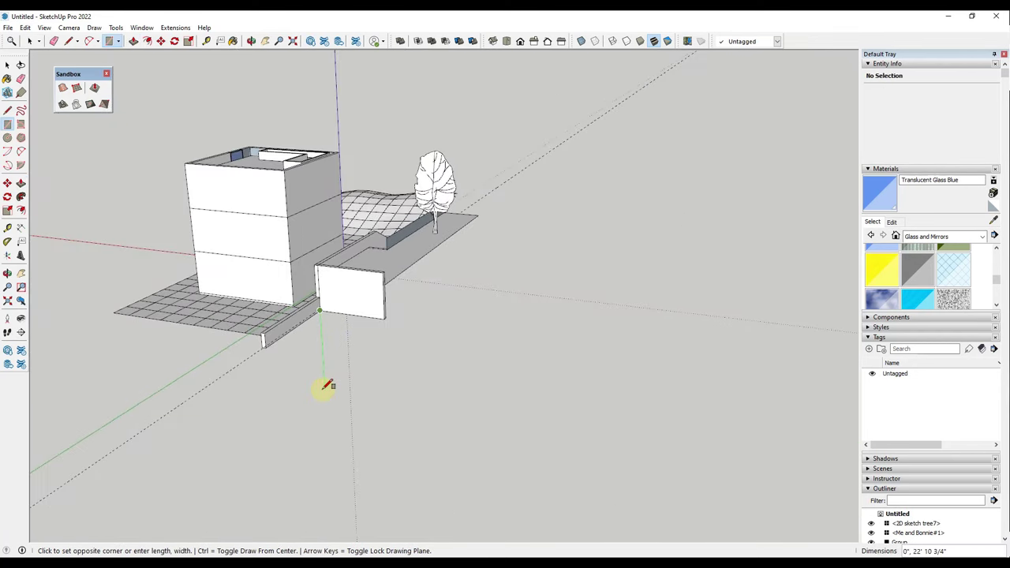
click(345, 468)
key(space)
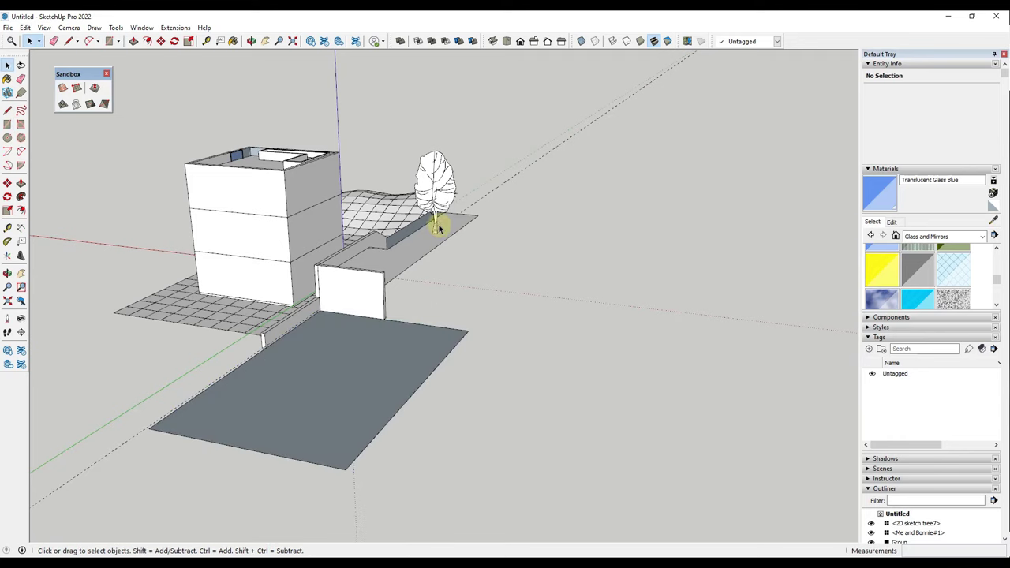
right_click(336, 381)
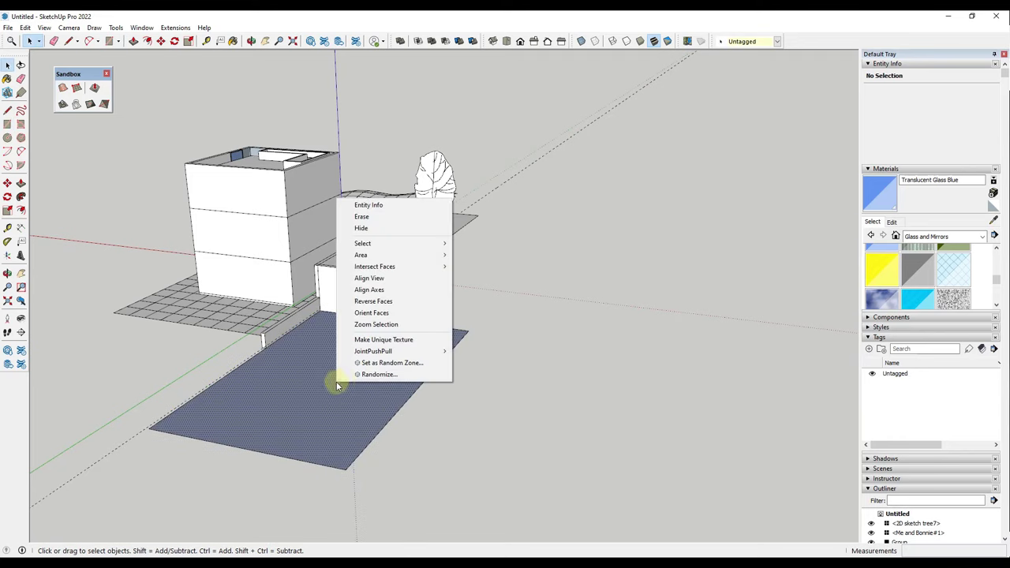
click(377, 302)
Copy the tree from the landing onto the new ground rectangle, near the corner behind the low wall.
click(439, 226)
key(m)
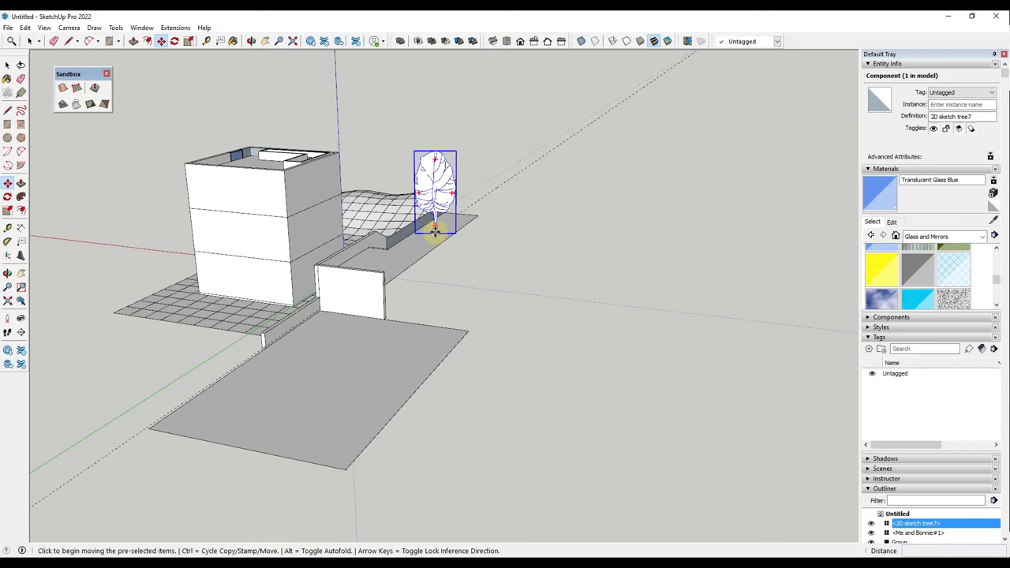
click(435, 229)
key(ctrl)
click(317, 333)
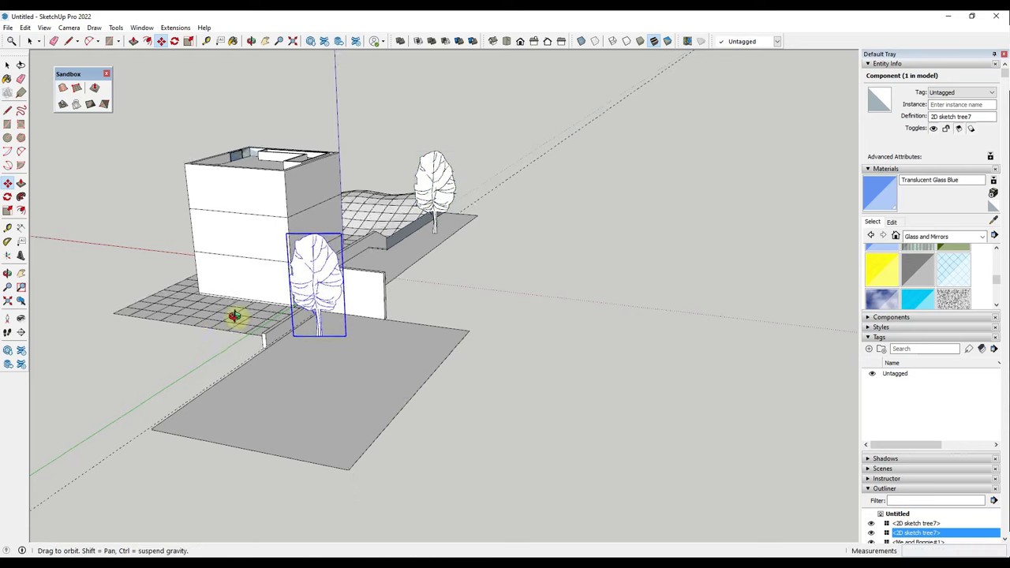
Close the Sandbox toolbar and switch the camera to parallel projection with the building's windowed front in view.
middle_drag(234, 316, 420, 281)
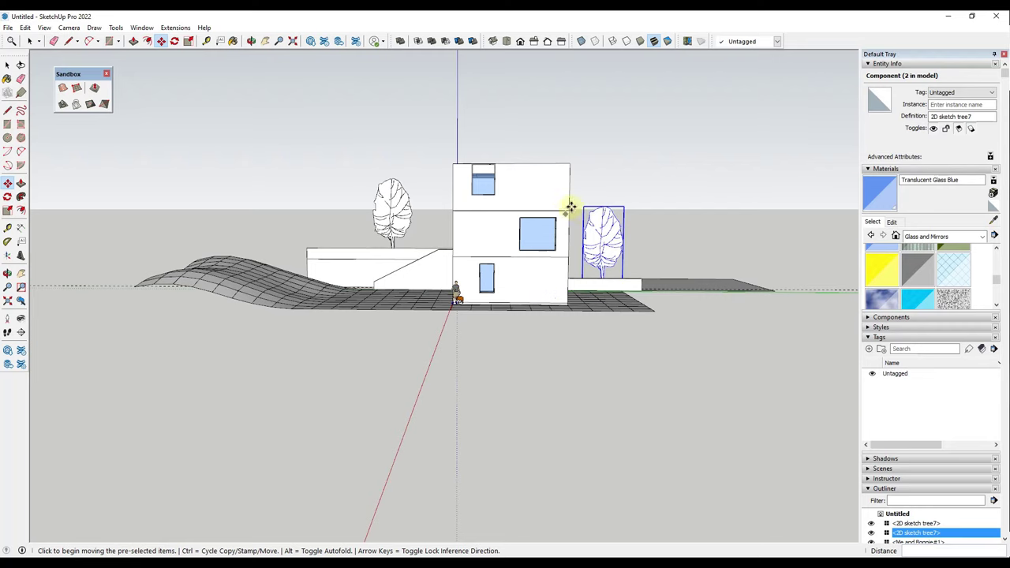
middle_drag(463, 212, 478, 209)
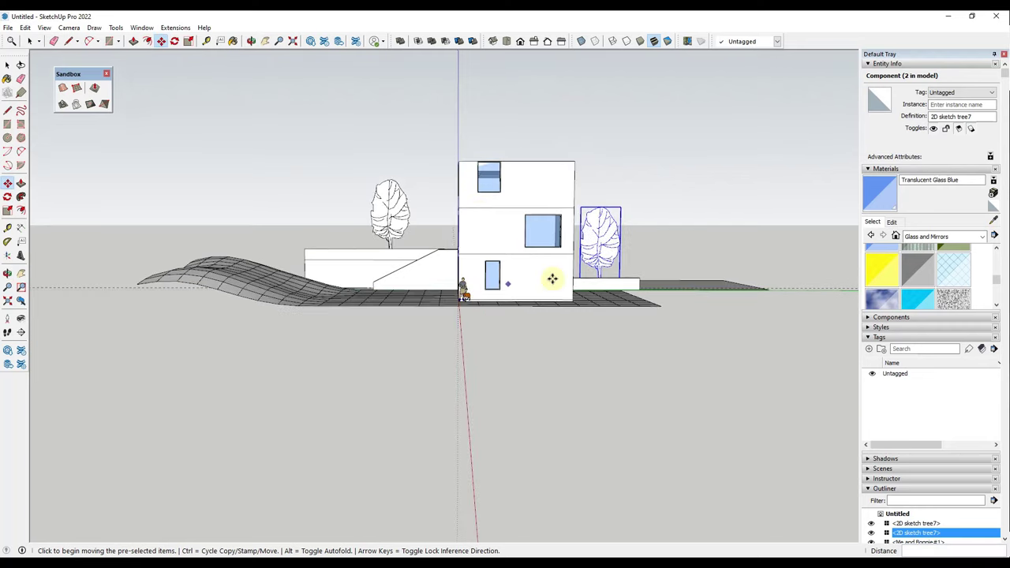
key(space)
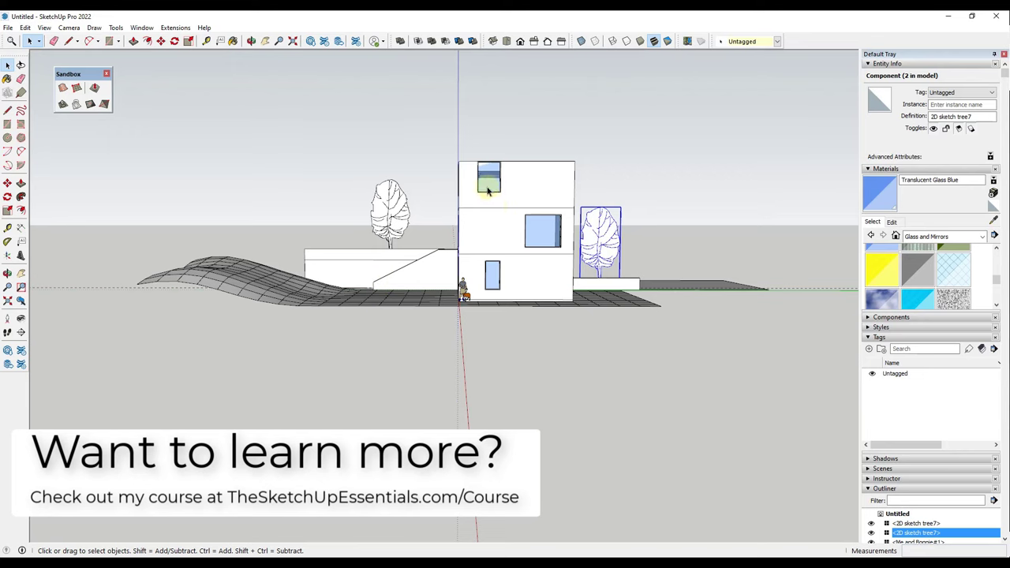
scroll(488, 190, up, 3)
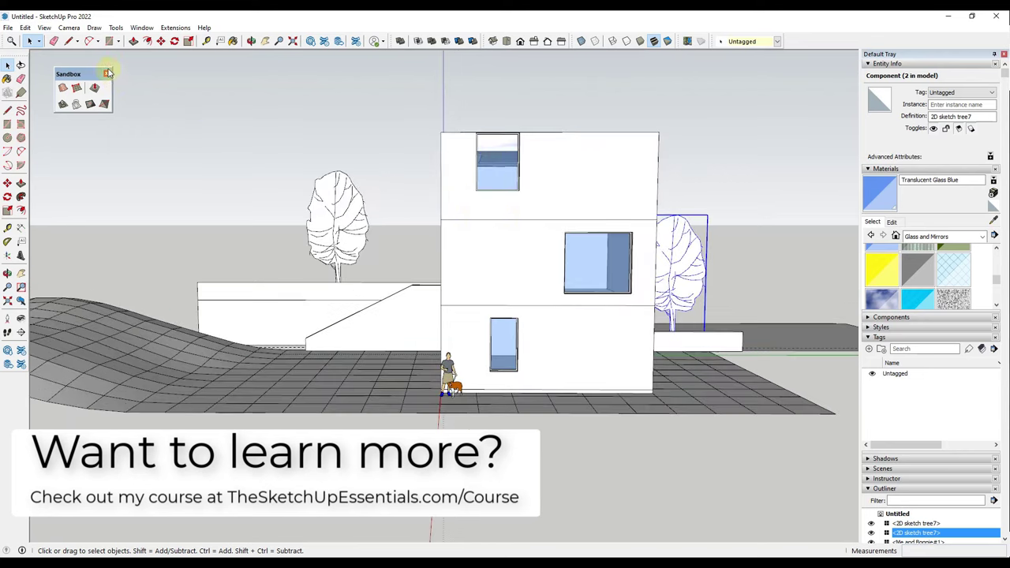
click(107, 74)
click(69, 28)
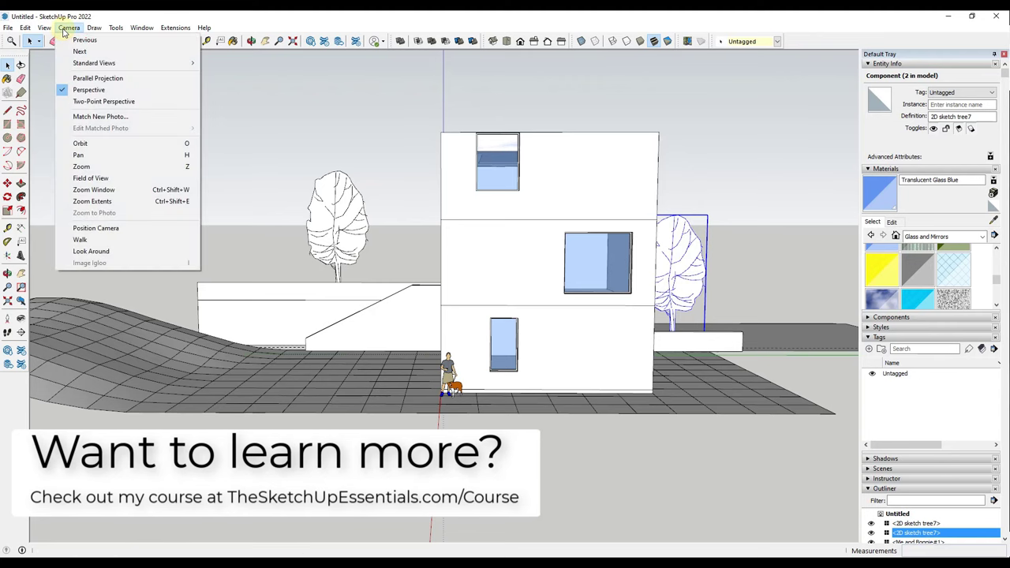
click(98, 78)
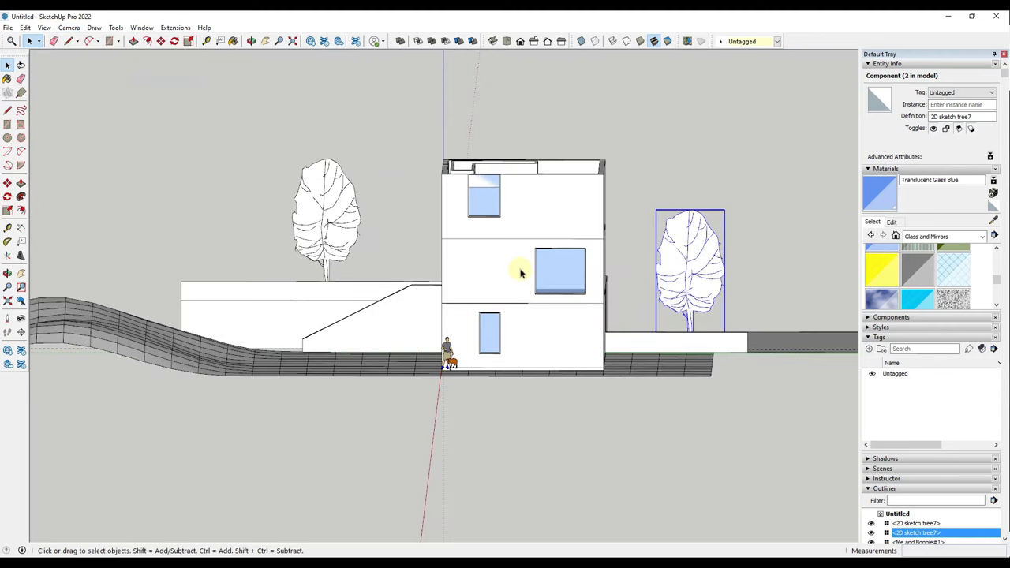